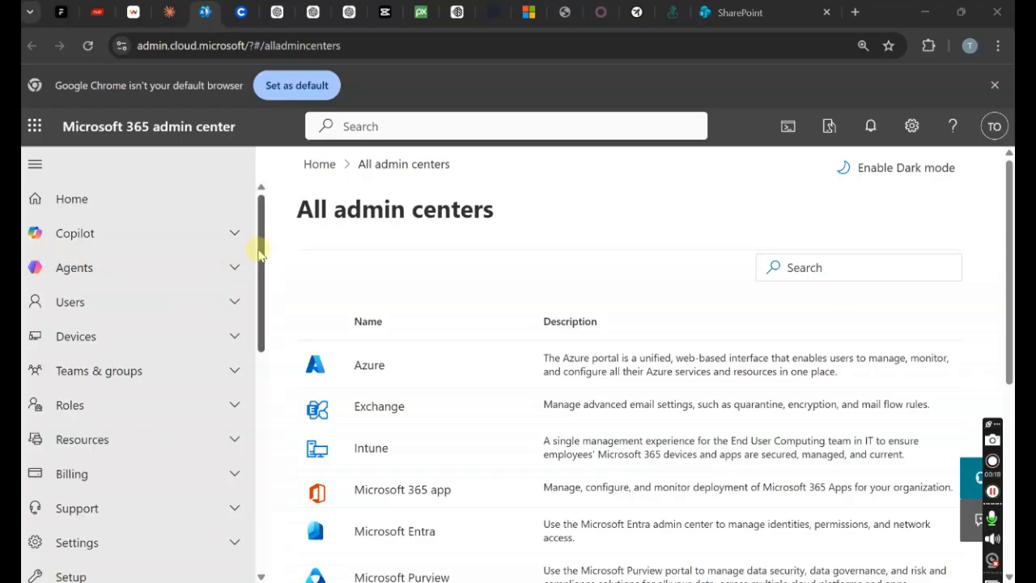
- Open SharePoint in a new tab from the Microsoft 365 app launcher
mouse_move(259, 257)
left_mouse_down()
mouse_move(279, 398)
mouse_move(267, 467)
mouse_move(273, 410)
mouse_move(259, 394)
mouse_move(264, 462)
left_mouse_up()
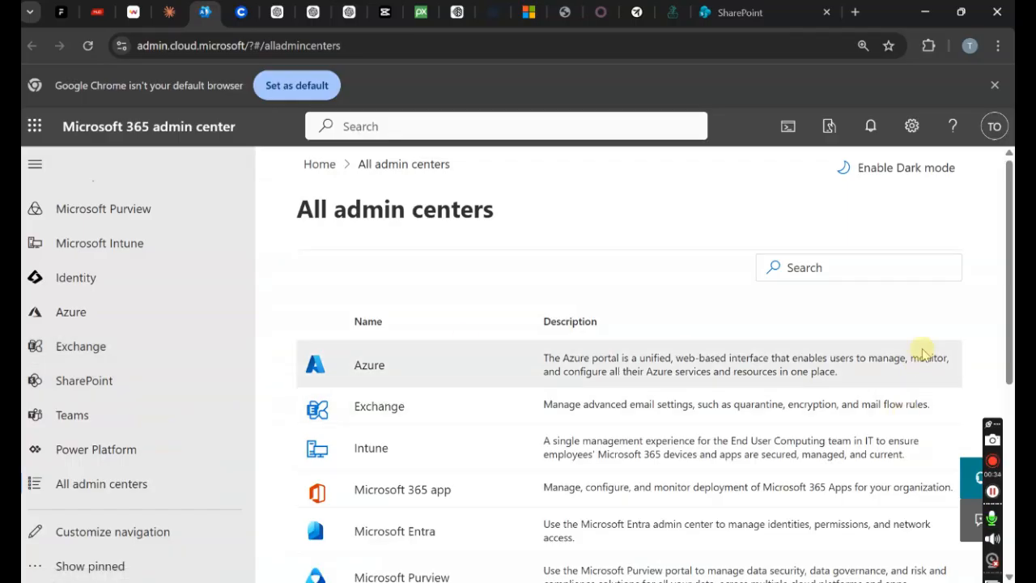
left_click_drag(1009, 307, 1009, 495)
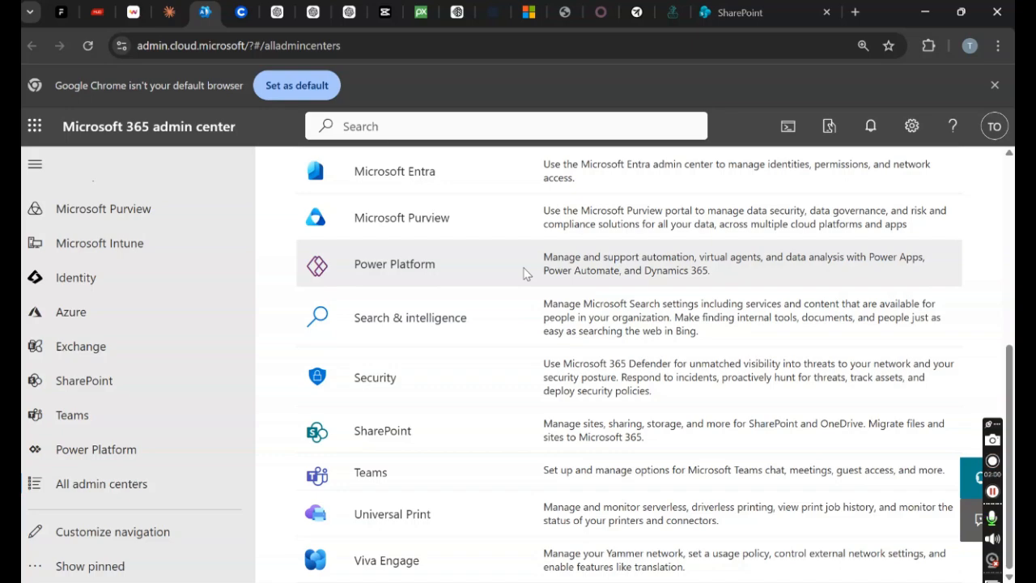
left_click(35, 126)
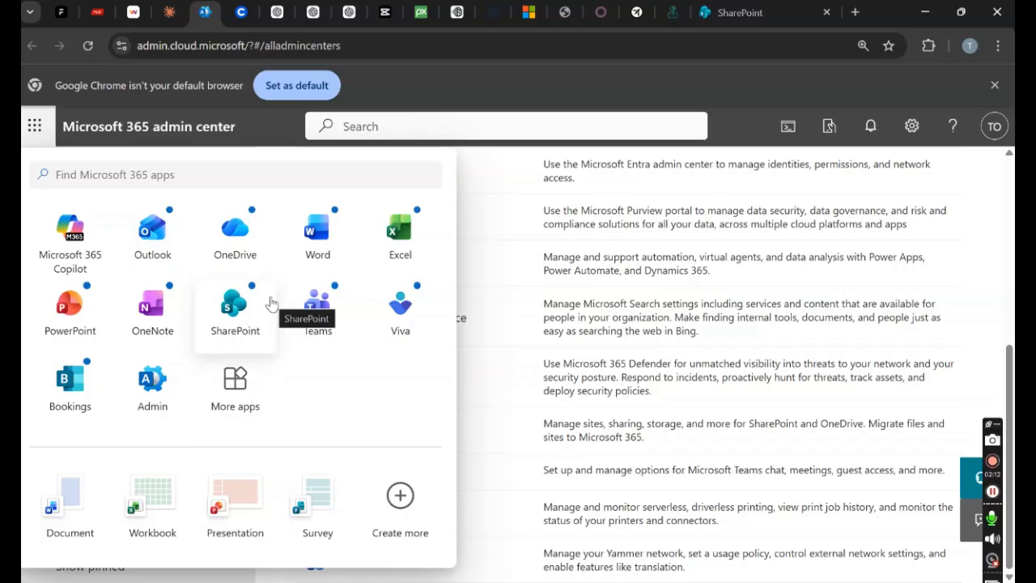
left_click(239, 307)
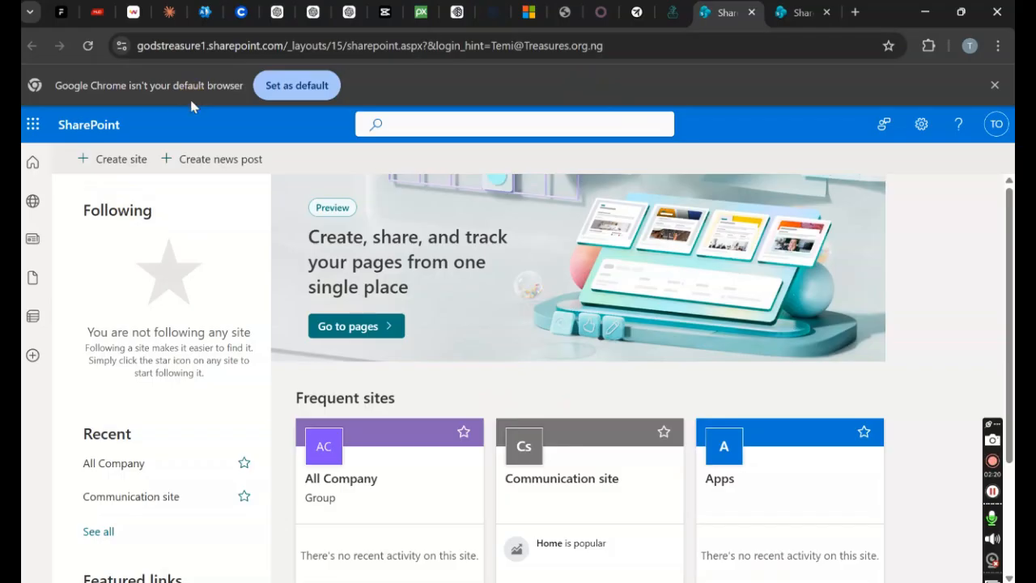
- Start a new SharePoint site, then cancel the setup without creating it
left_click(101, 164)
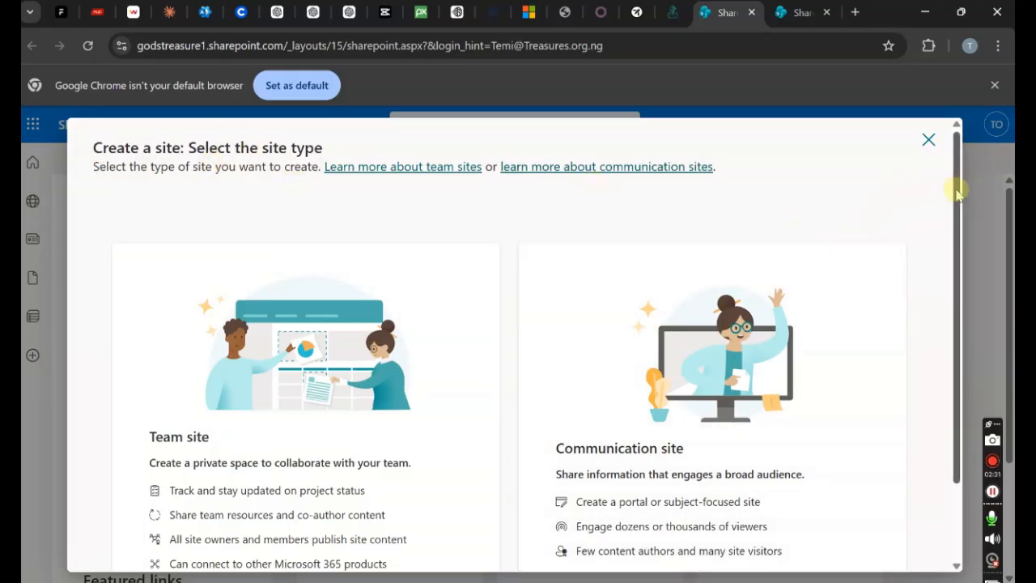
left_click_drag(955, 195, 955, 232)
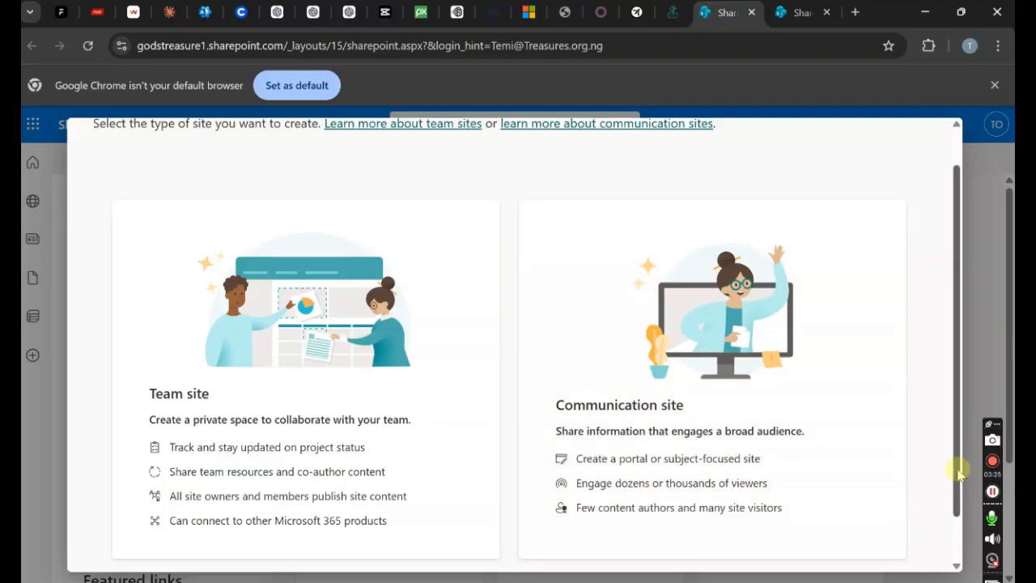
scroll(957, 477, "down", 2)
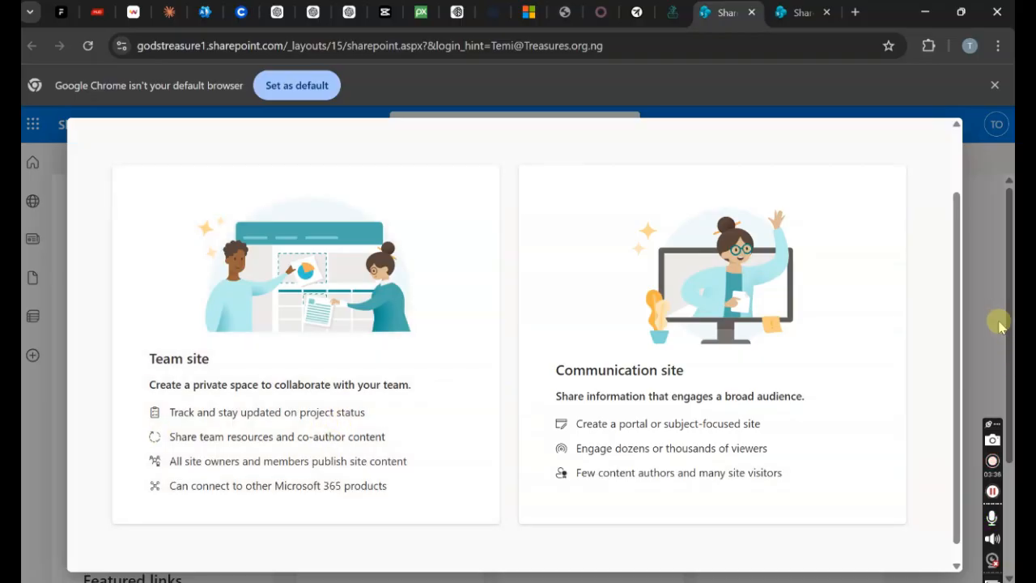
left_click(967, 309)
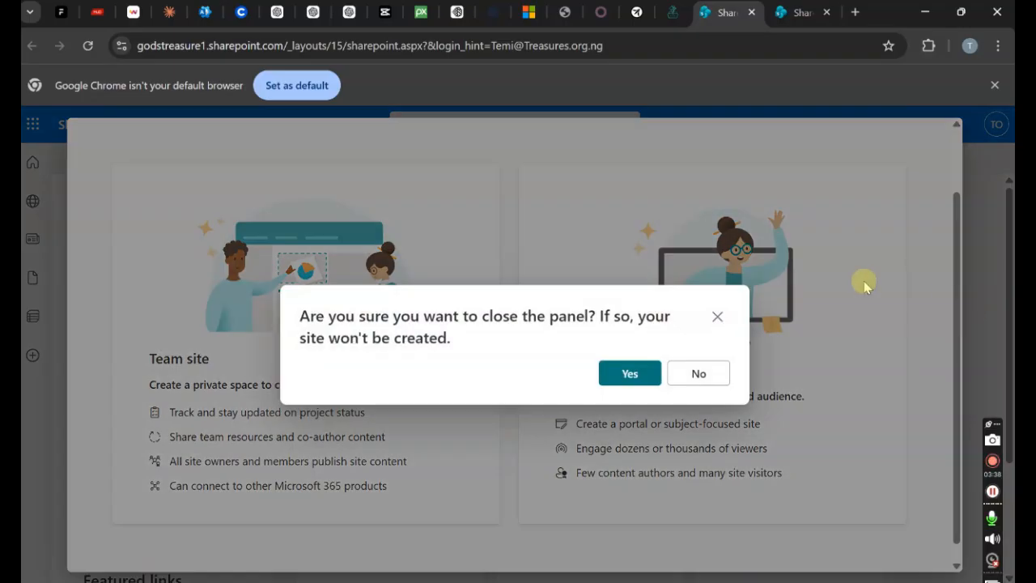
left_click(629, 373)
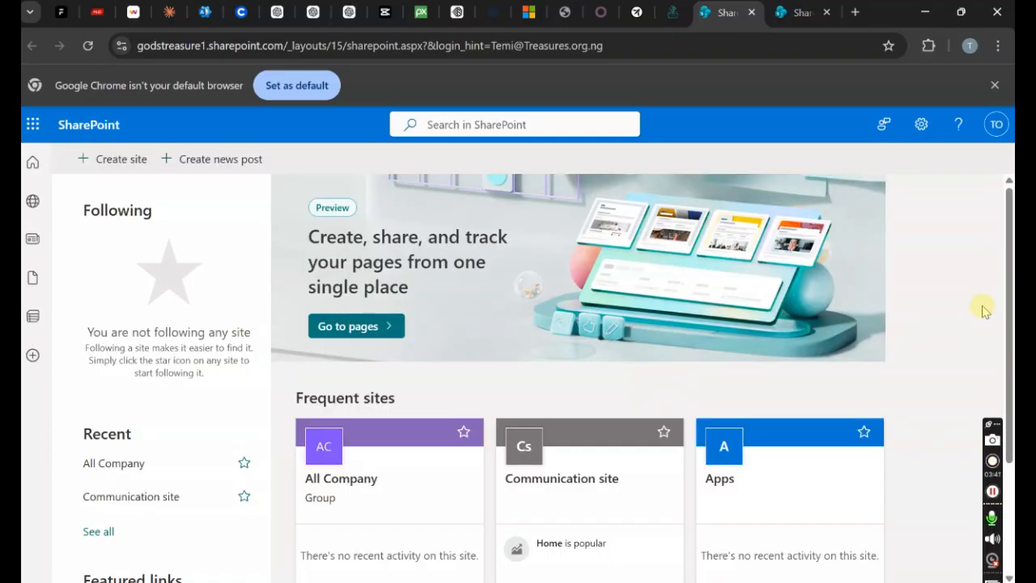
- Open the Communication site's home page, close the stray blank tab, and return to the admin center
scroll(768, 364, "down", 1)
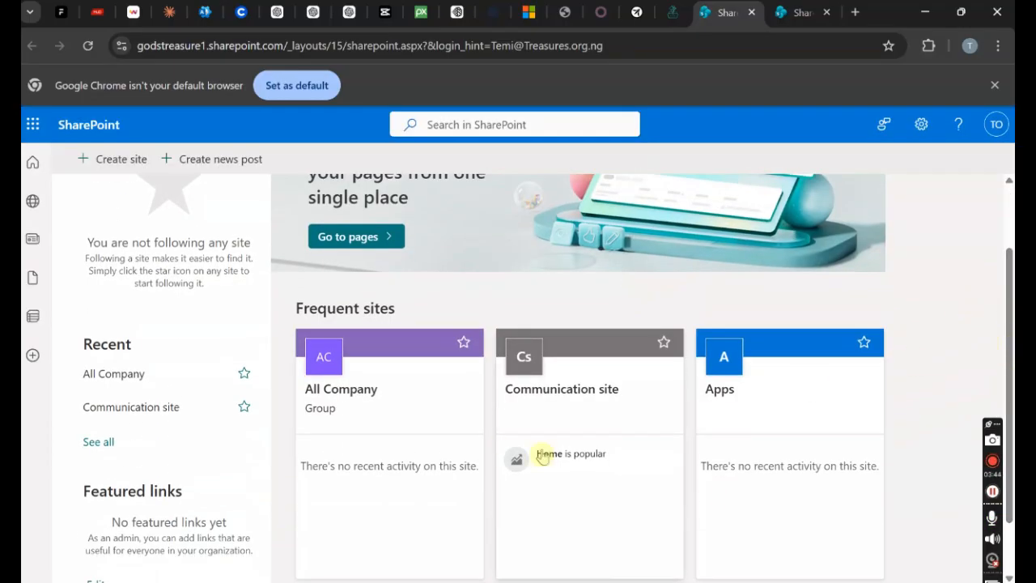
left_click(534, 413)
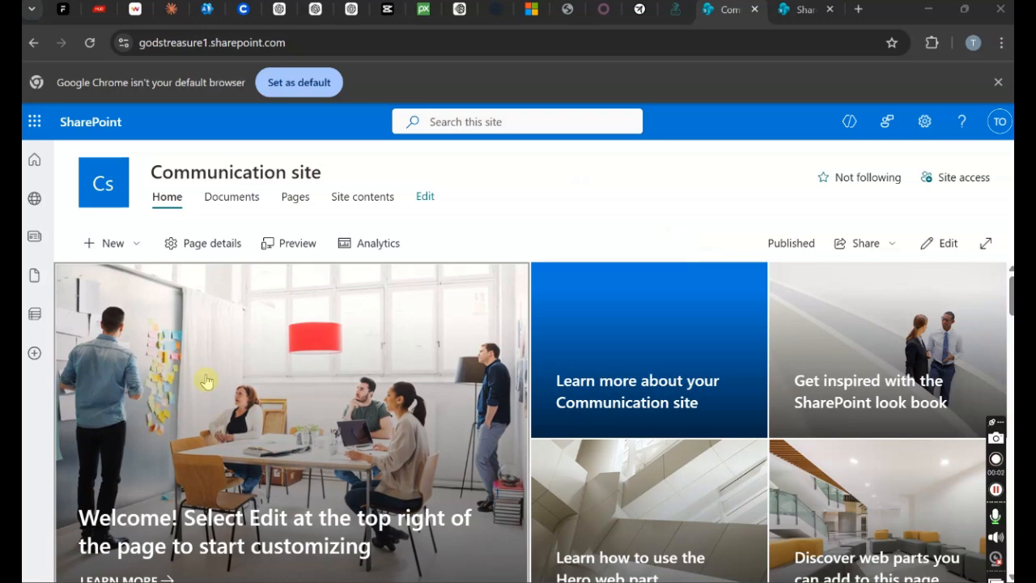
left_click(214, 340)
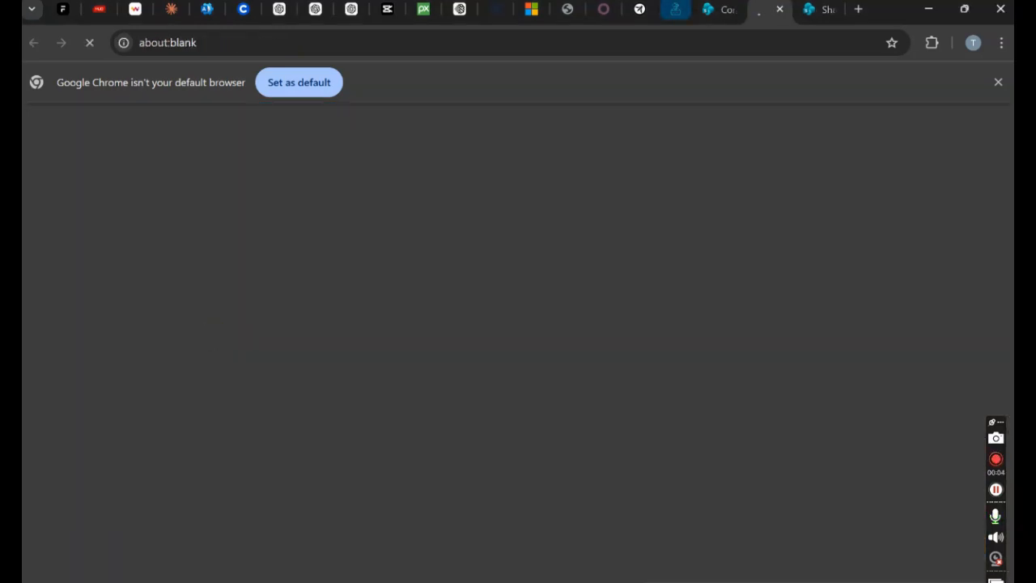
left_click(780, 12)
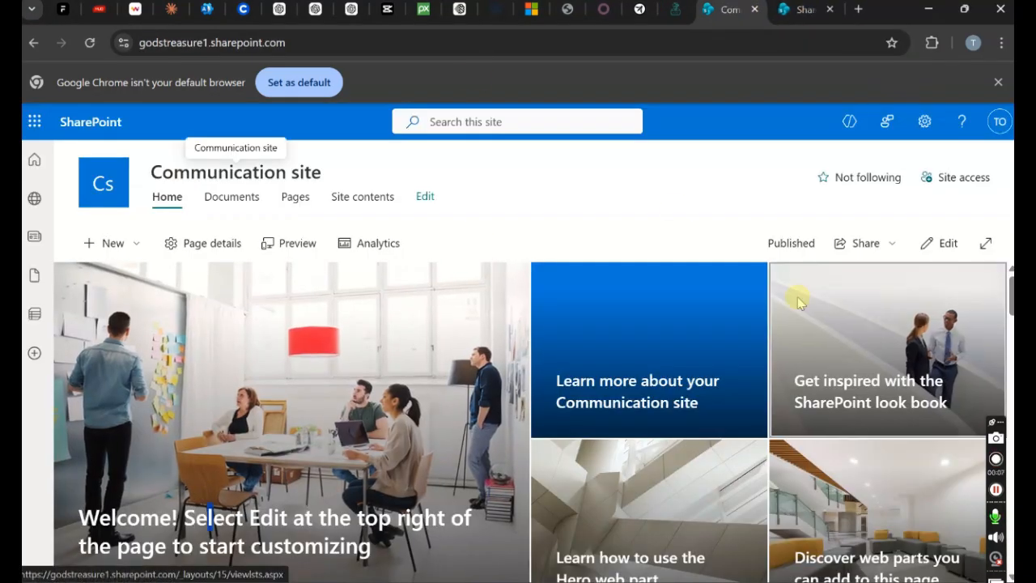
left_click(207, 9)
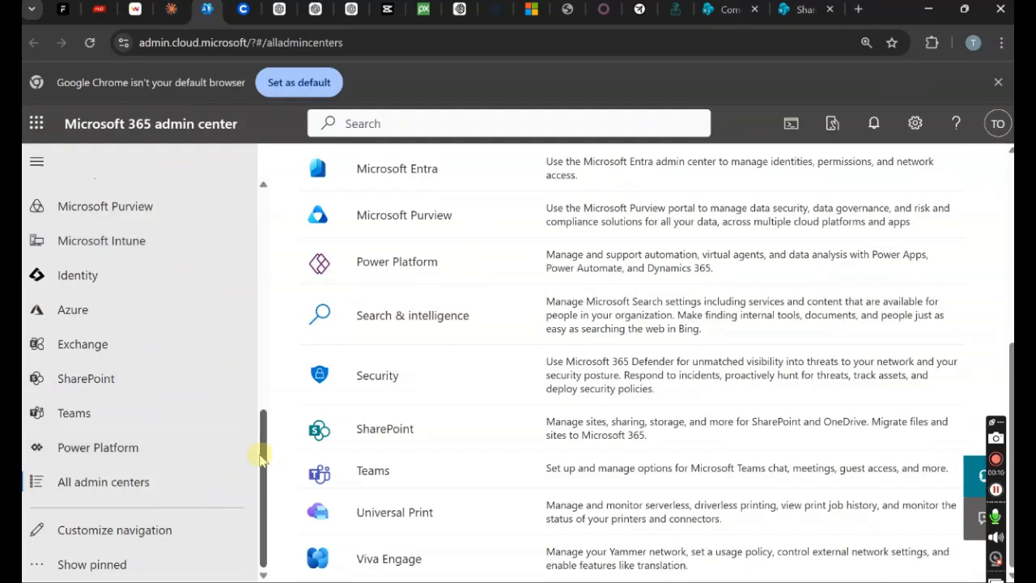
- Review Active users across to the Username and Licenses columns, then return to SharePoint
left_click_drag(261, 453, 207, 224)
left_click(174, 300)
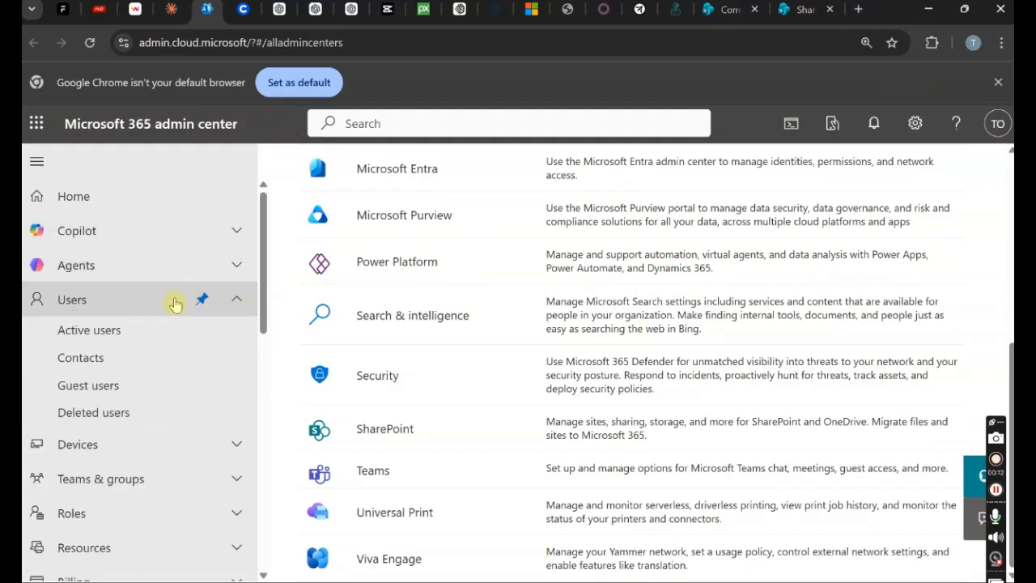
left_click(146, 340)
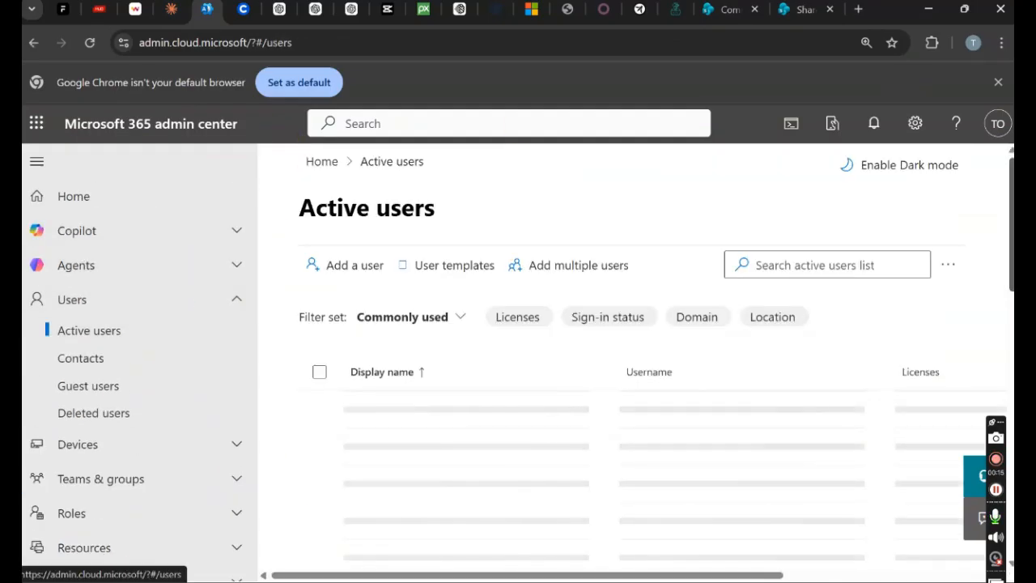
scroll(632, 364, "down", 1)
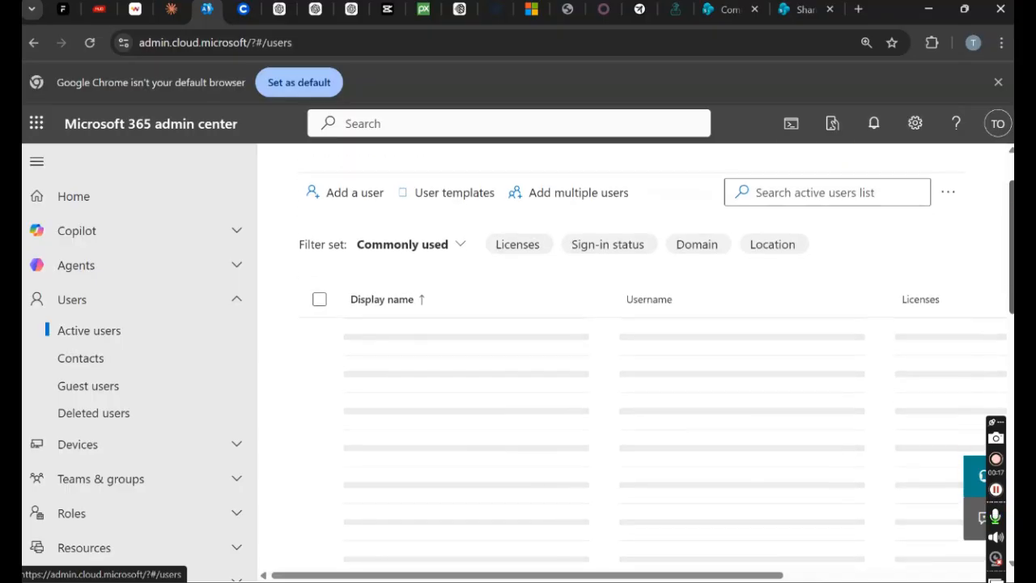
scroll(712, 537, "down", 1)
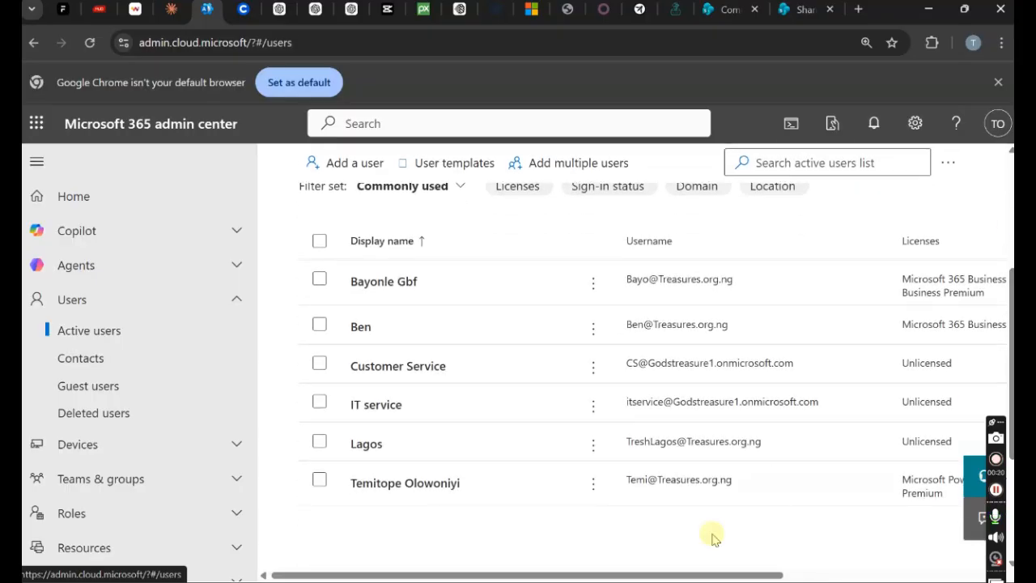
left_click_drag(650, 576, 640, 555)
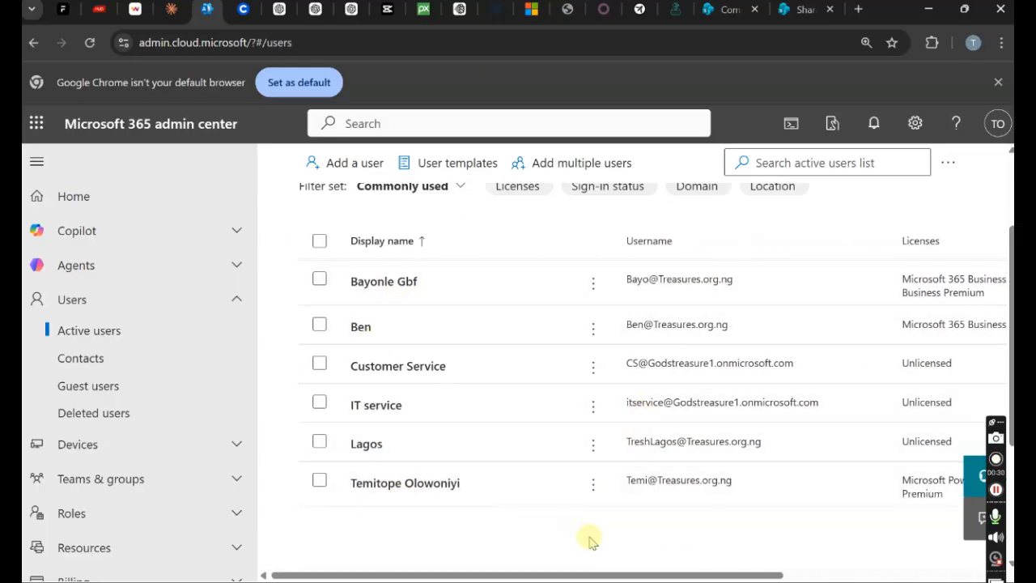
left_click_drag(555, 571, 761, 555)
left_click(797, 9)
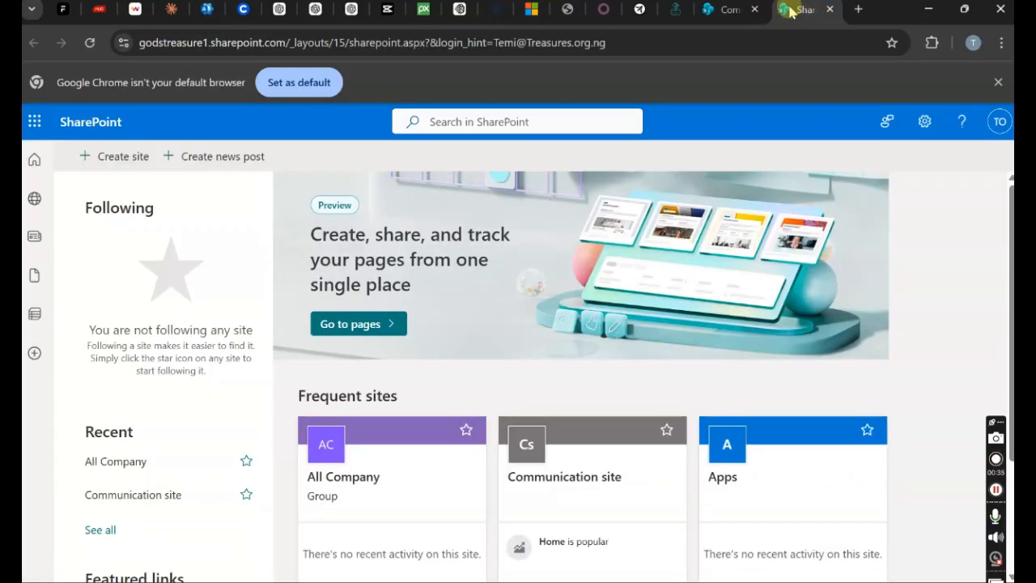
- Create a new PowerPoint presentation in the Communication site's Documents library
left_click(725, 10)
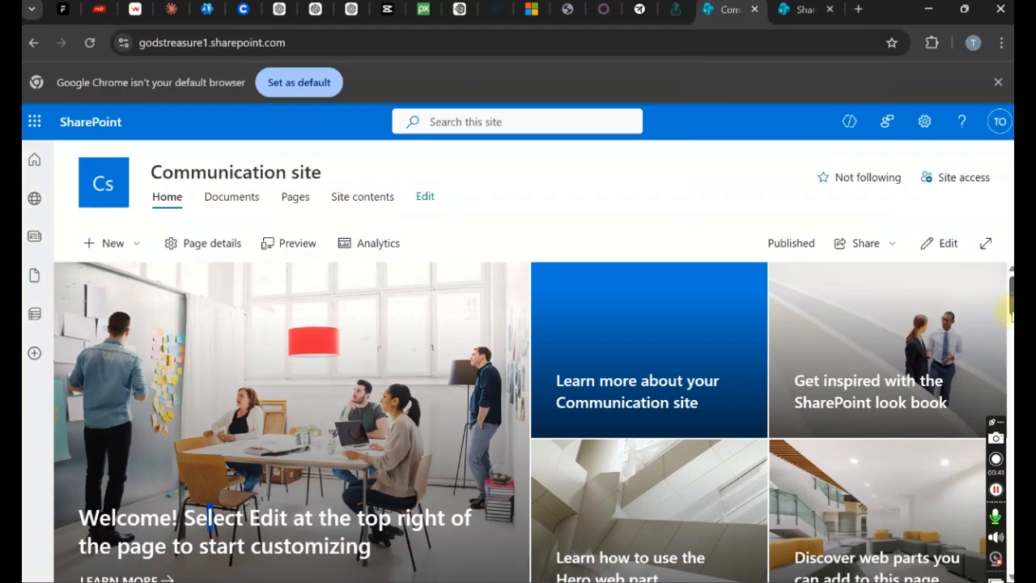
scroll(1011, 308, "down", 1)
scroll(208, 442, "down", 5)
scroll(210, 518, "up", 10)
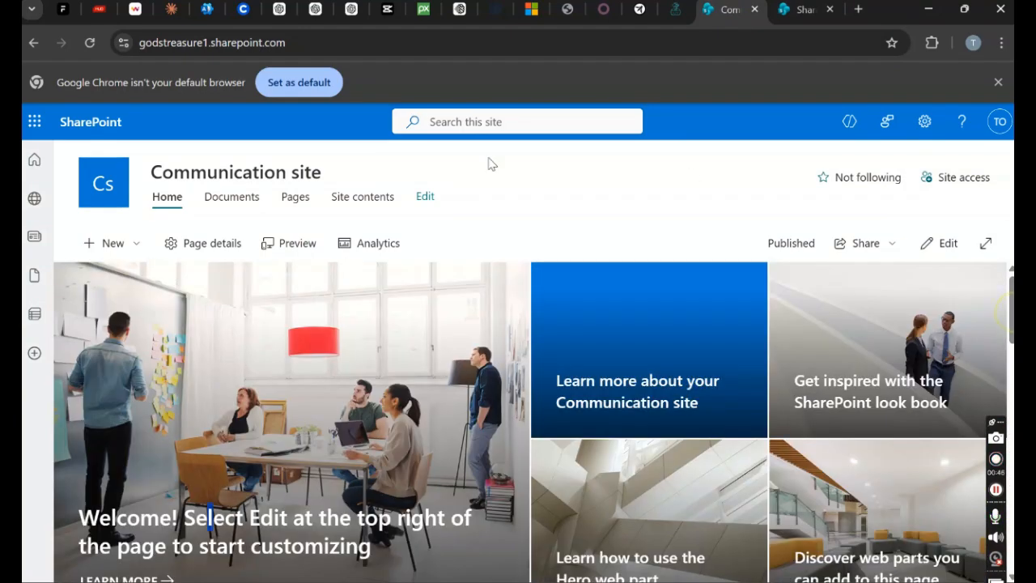
left_click(236, 201)
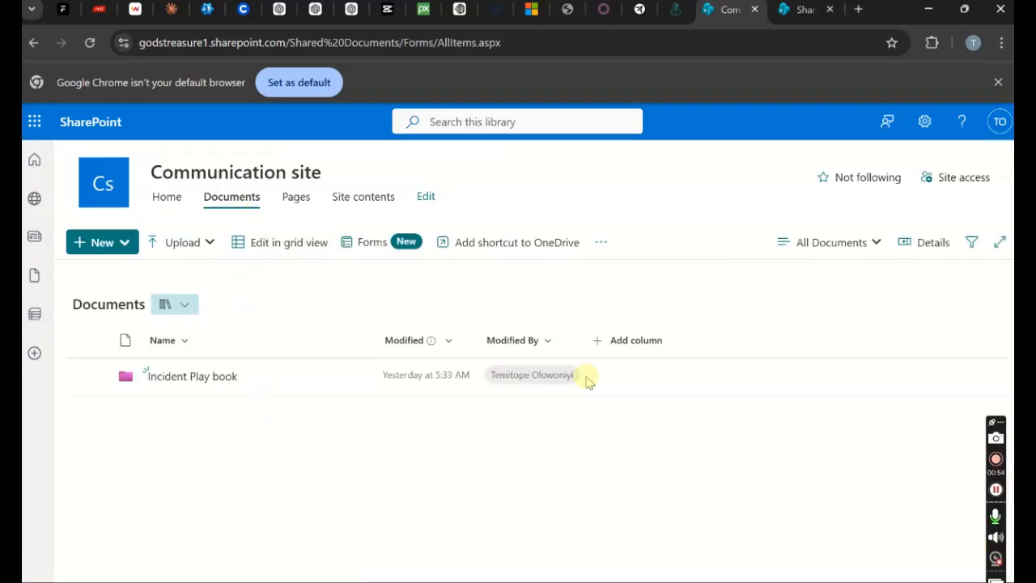
left_click(102, 246)
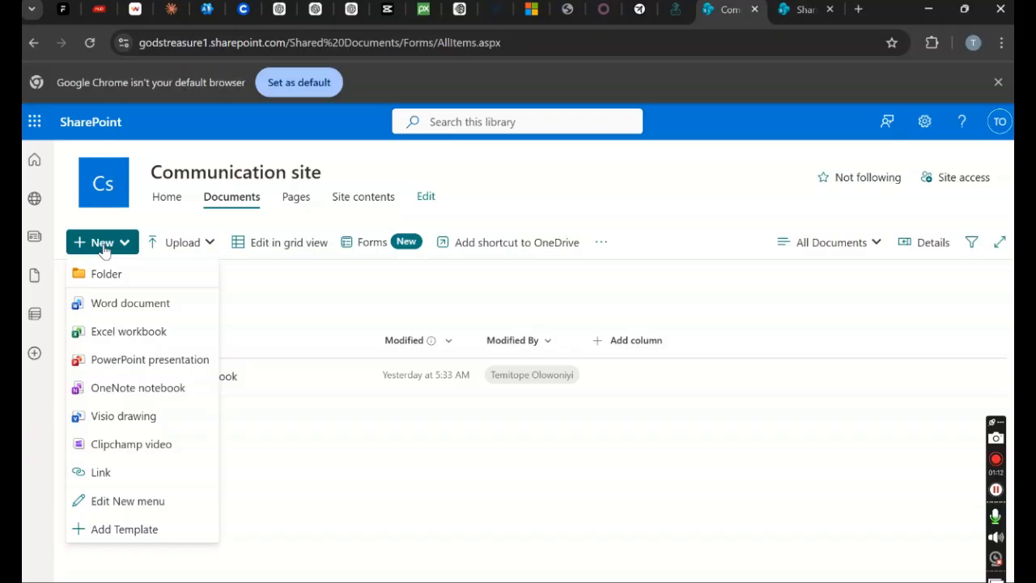
left_click(150, 362)
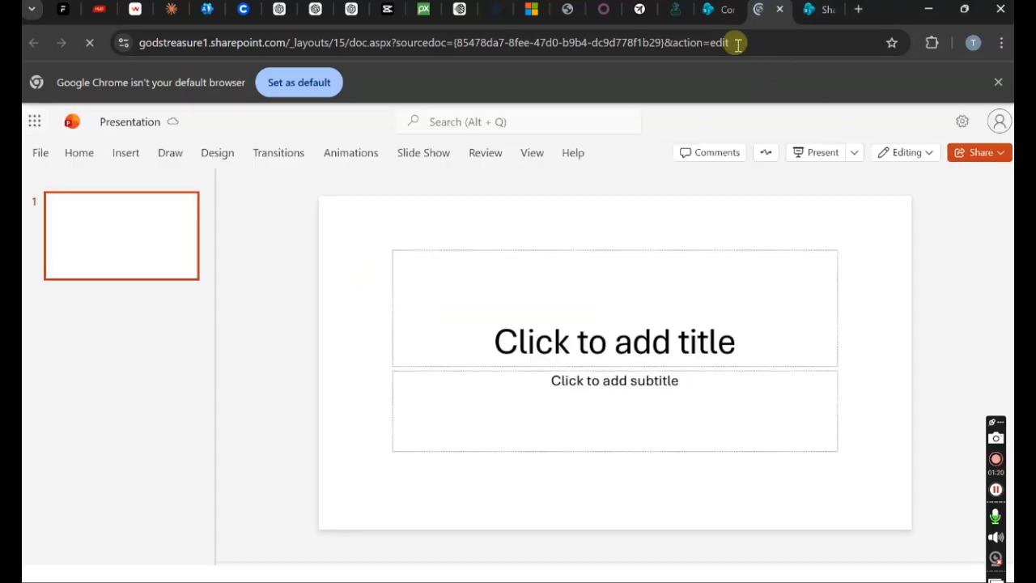
- Rename Presentation.pptx to Company_Policies.pptx in the Documents library
left_click(719, 10)
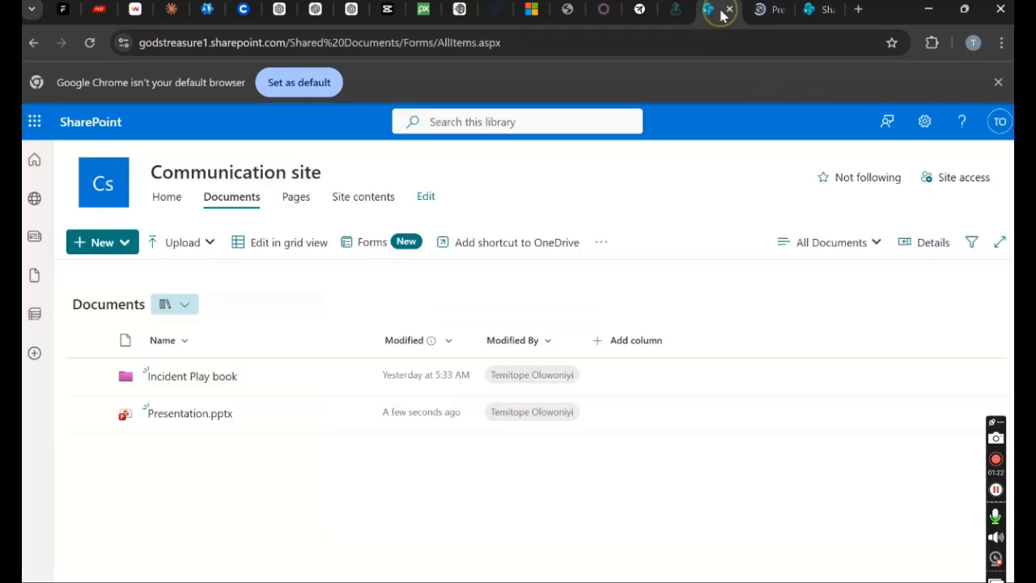
right_click(216, 416)
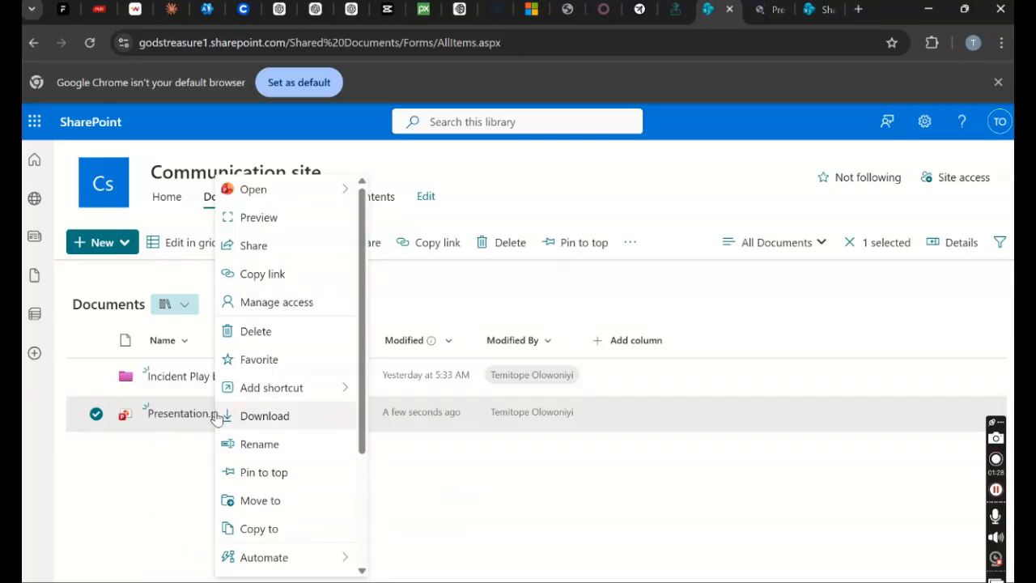
left_click(252, 443)
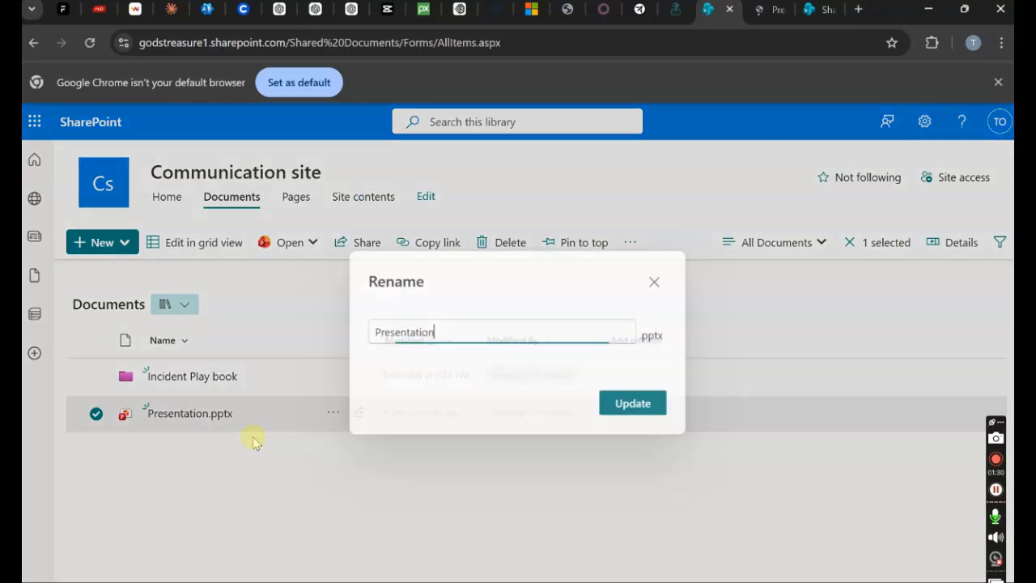
key("BackSpace")
key("BackSpace")
key("BackSpace")
key("BackSpace")
key("BackSpace")
key("BackSpace")
key("BackSpace")
key("BackSpace")
key("BackSpace")
key("BackSpace")
key("BackSpace")
key("BackSpace")
type("Company")
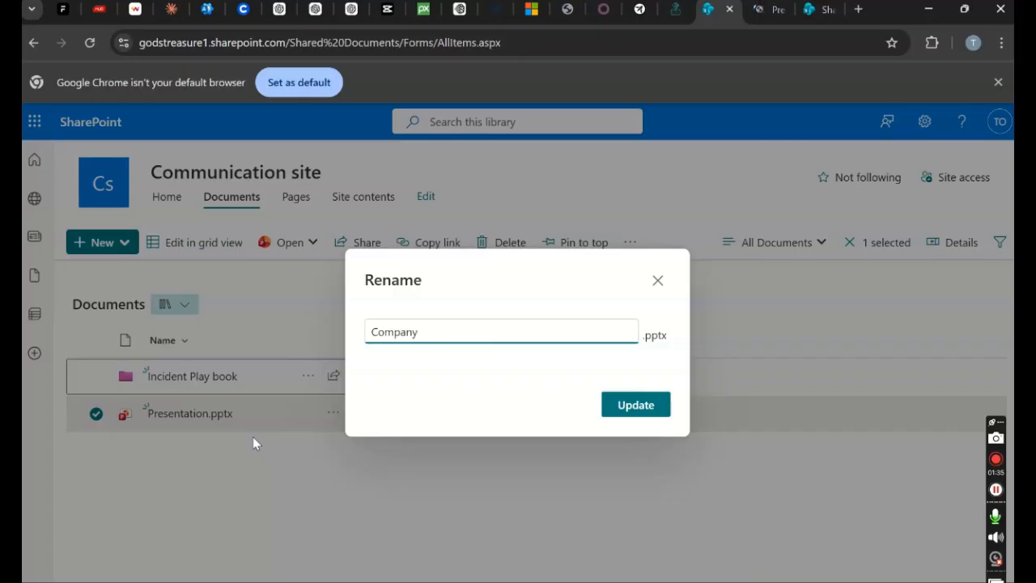
type("_Policies")
left_click(650, 411)
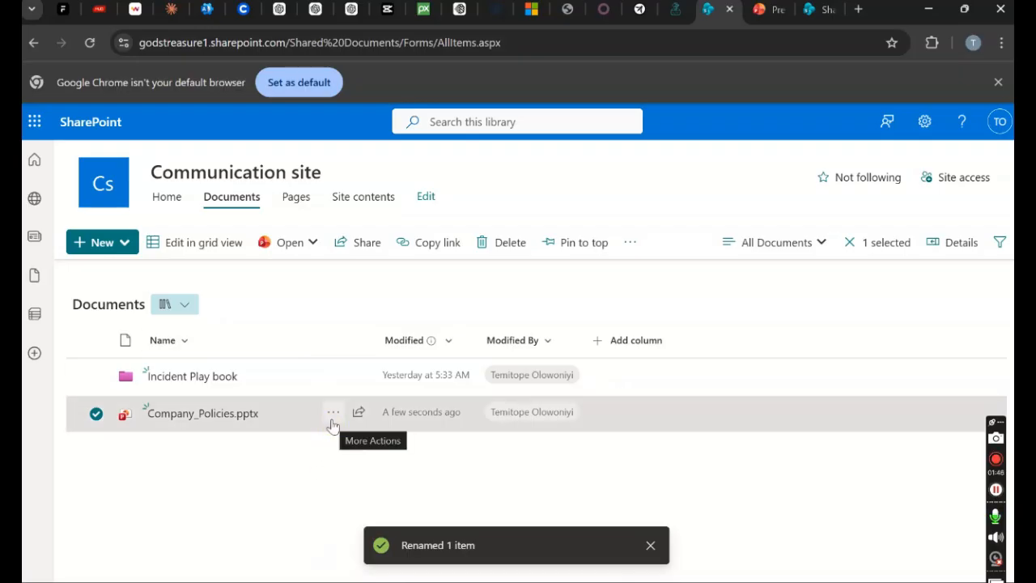
left_click(206, 10)
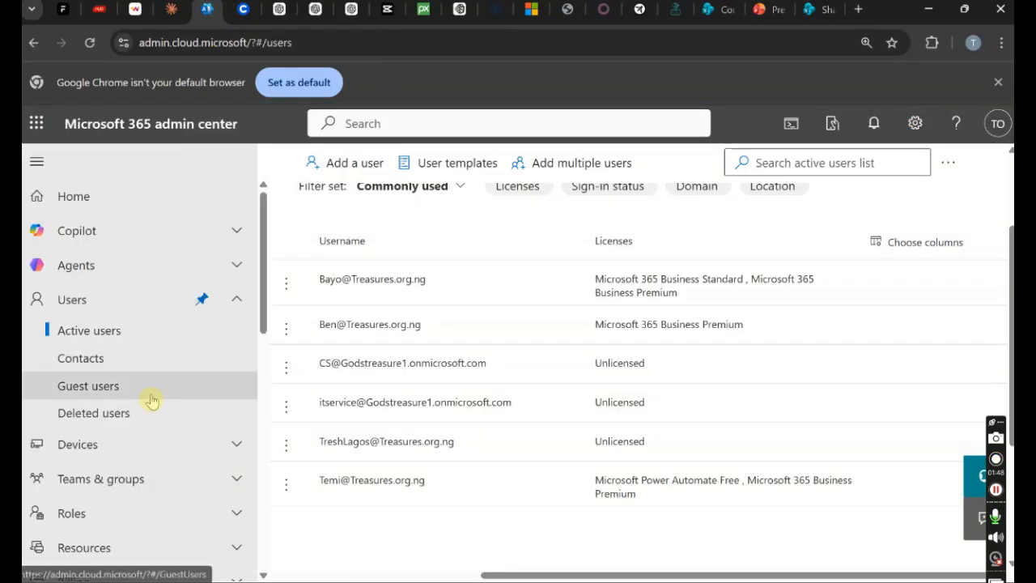
- Open the SharePoint admin center from the Admin centers list in a new tab
left_click_drag(262, 262, 297, 537)
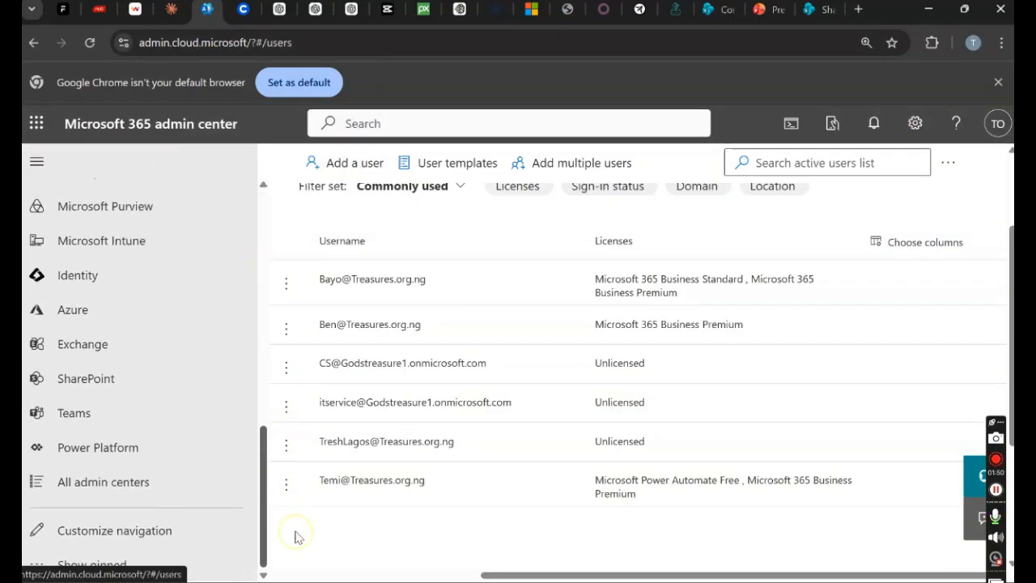
left_click(125, 378)
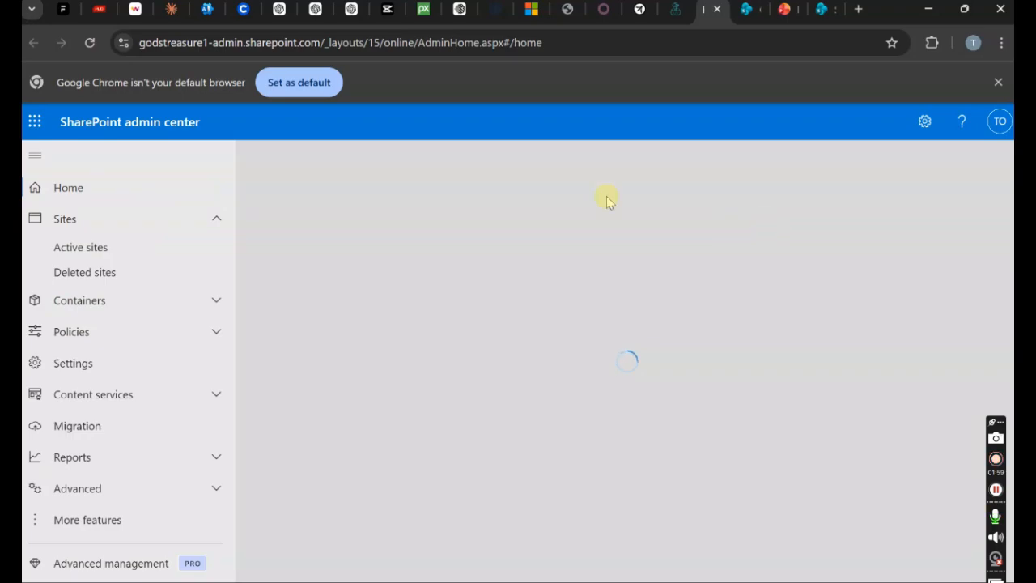
left_click(207, 13)
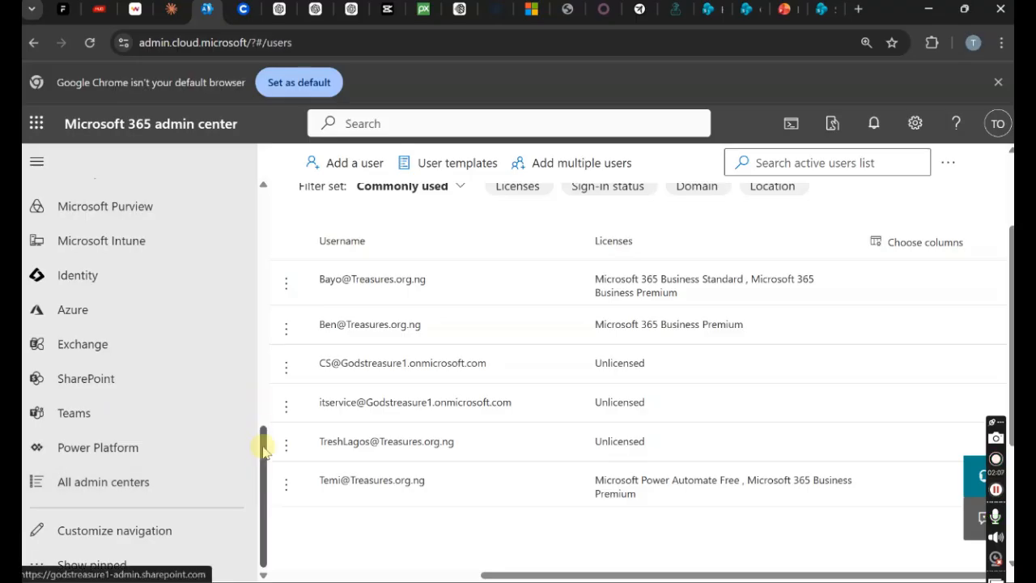
left_click_drag(262, 429, 261, 357)
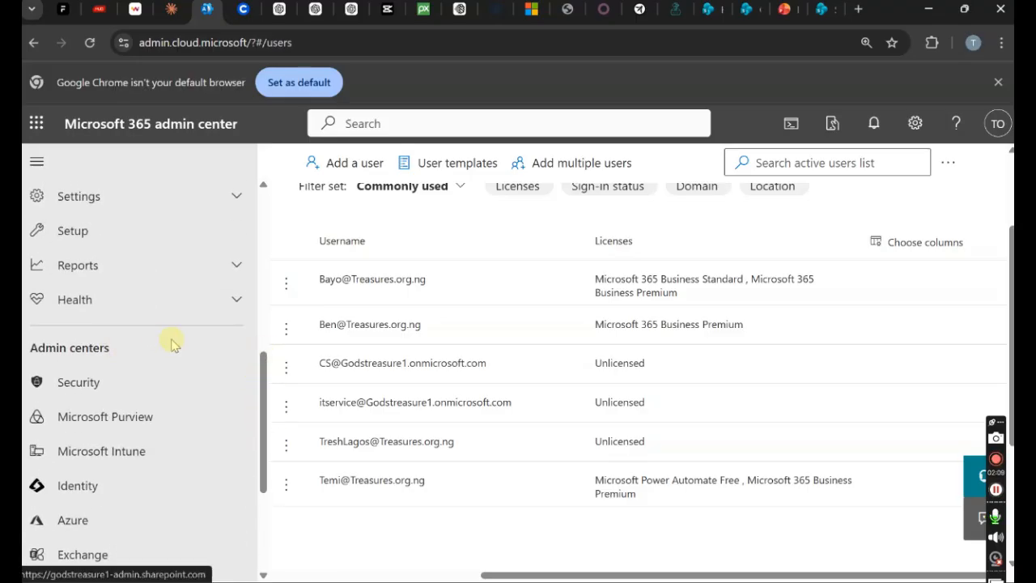
left_click(703, 12)
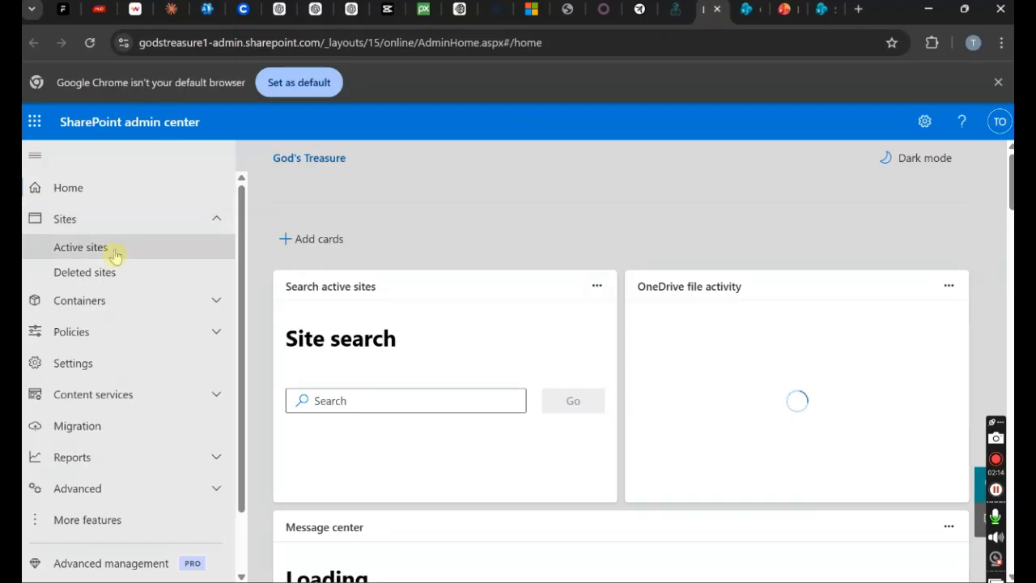
- From Active sites, start a new Team site and pick Microsoft's Standard team template
left_click(115, 254)
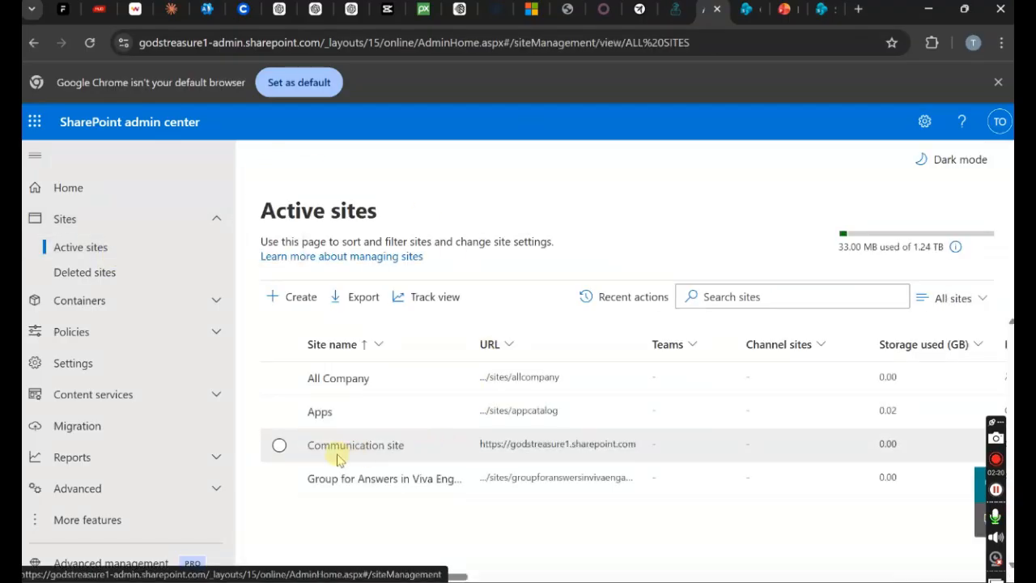
left_click_drag(458, 576, 405, 563)
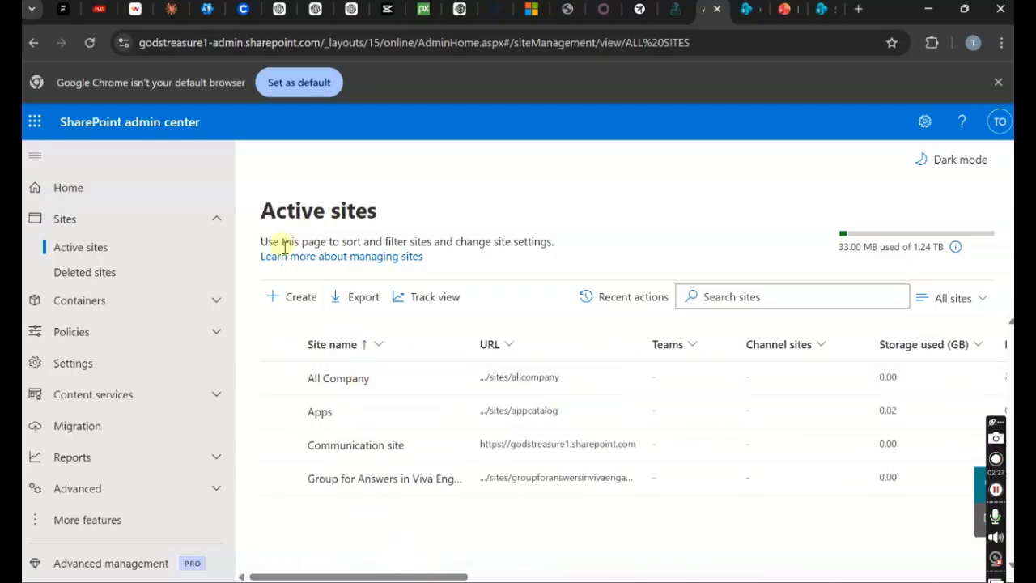
left_click(296, 297)
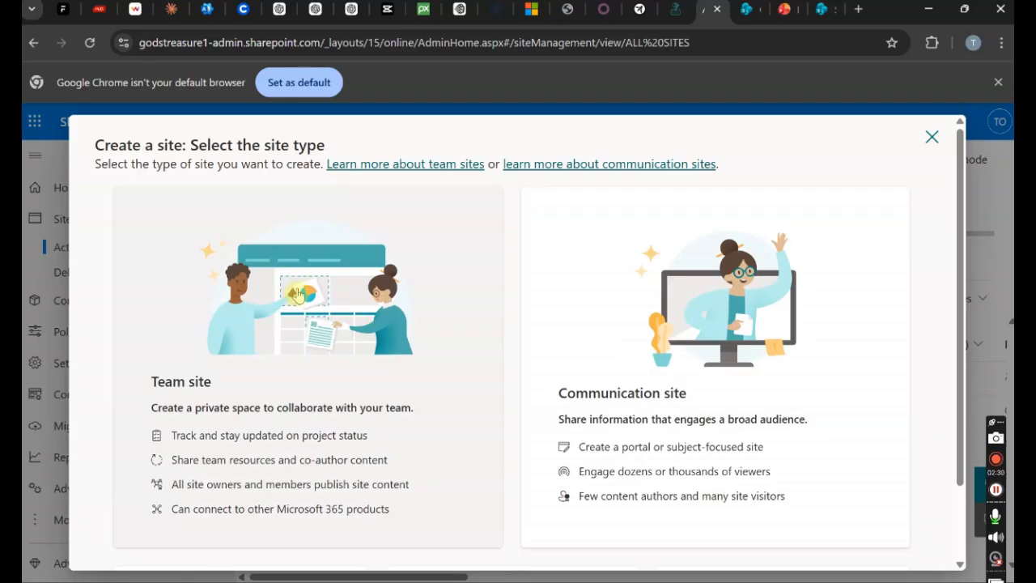
left_click_drag(953, 459, 952, 506)
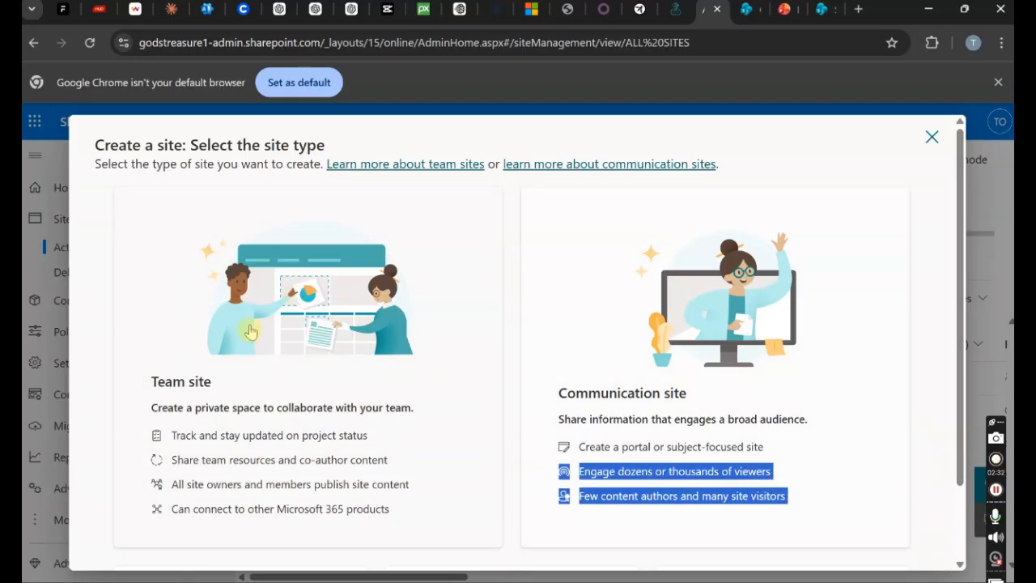
left_click(264, 327)
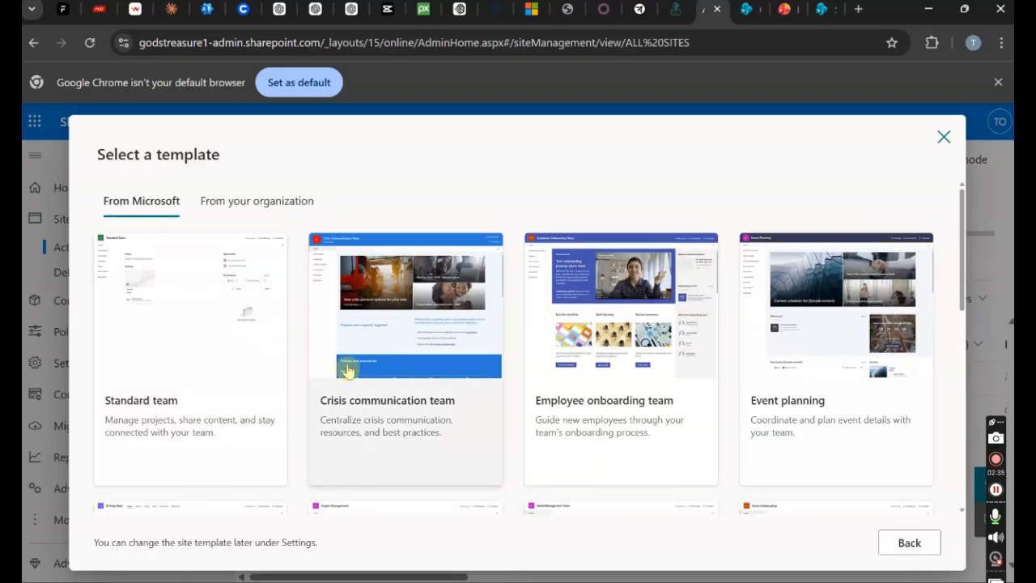
left_click_drag(960, 260, 975, 225)
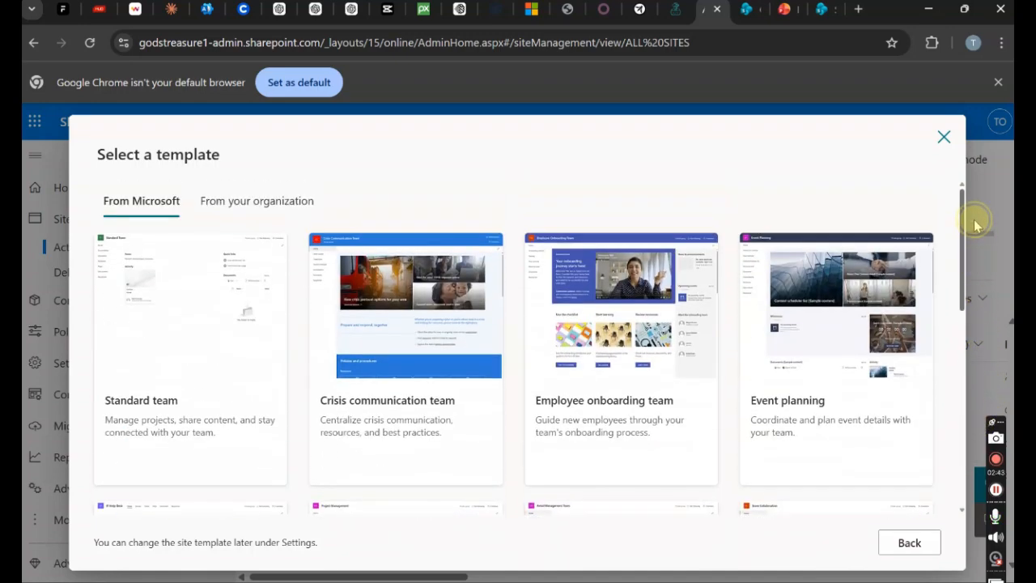
left_click(257, 202)
left_click(143, 203)
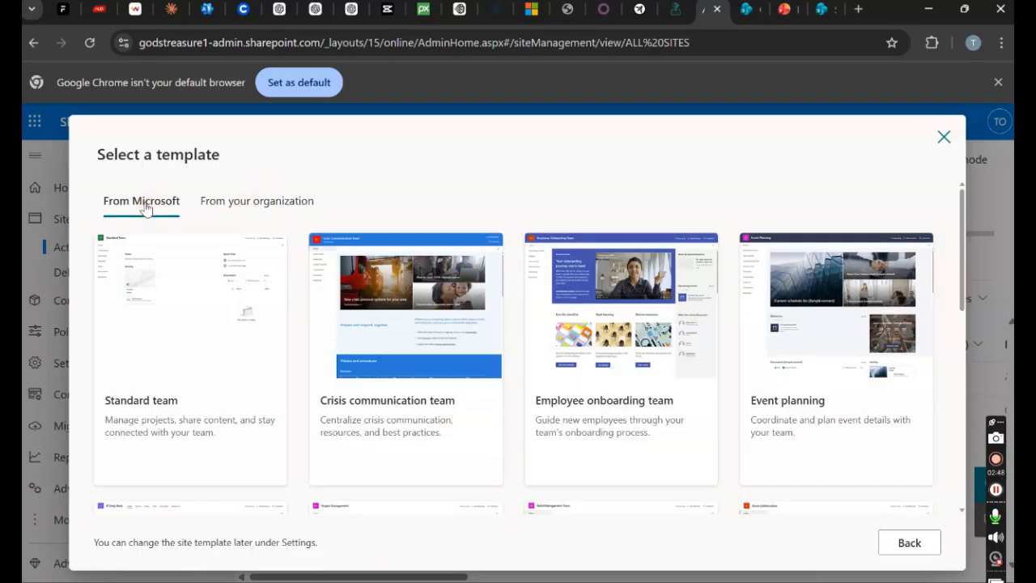
left_click(239, 368)
- Apply the Standard team template, naming the site IT_Department with description 'For IT information purpose'
left_click(900, 543)
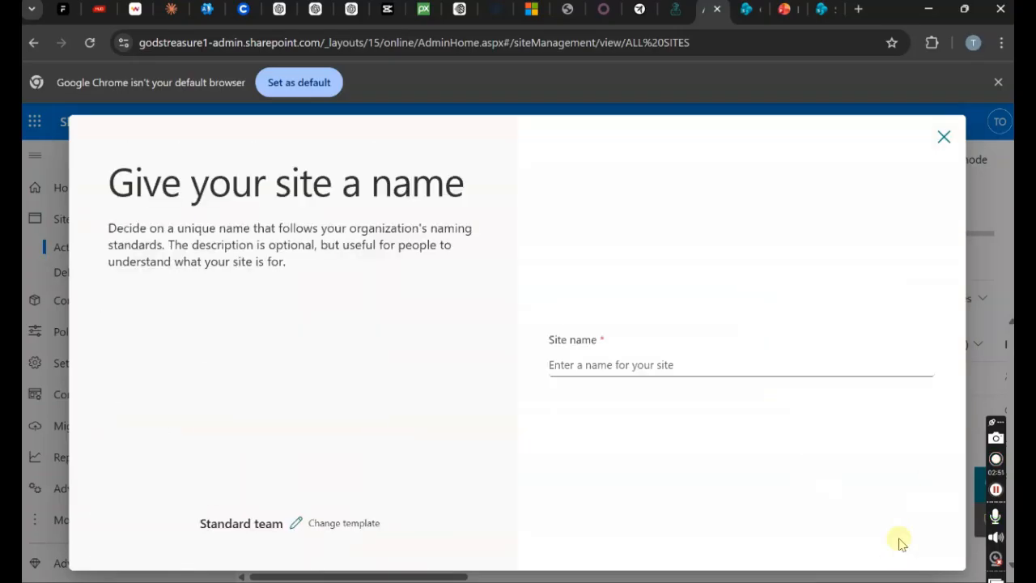
left_click(558, 364)
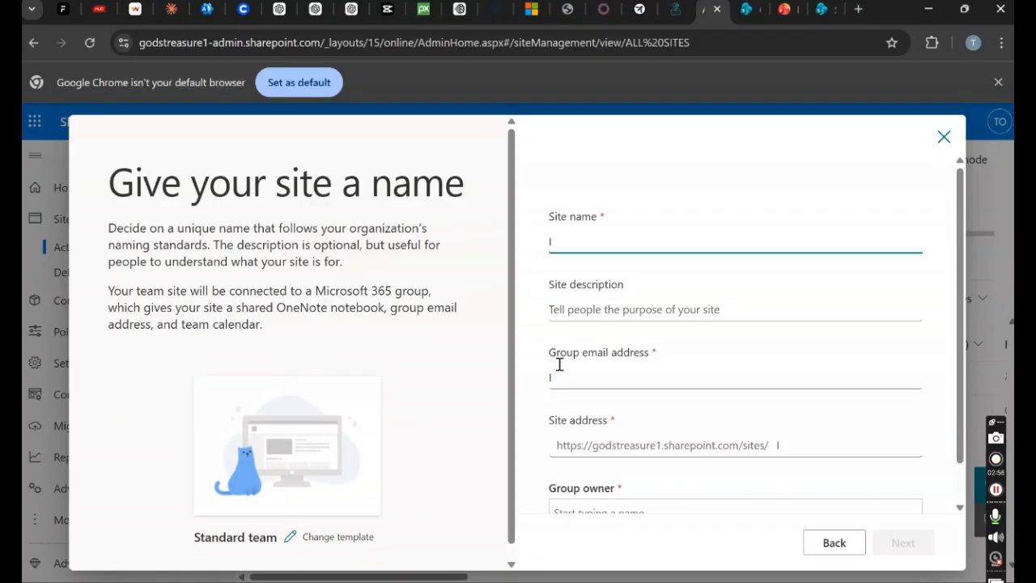
type("IT_D")
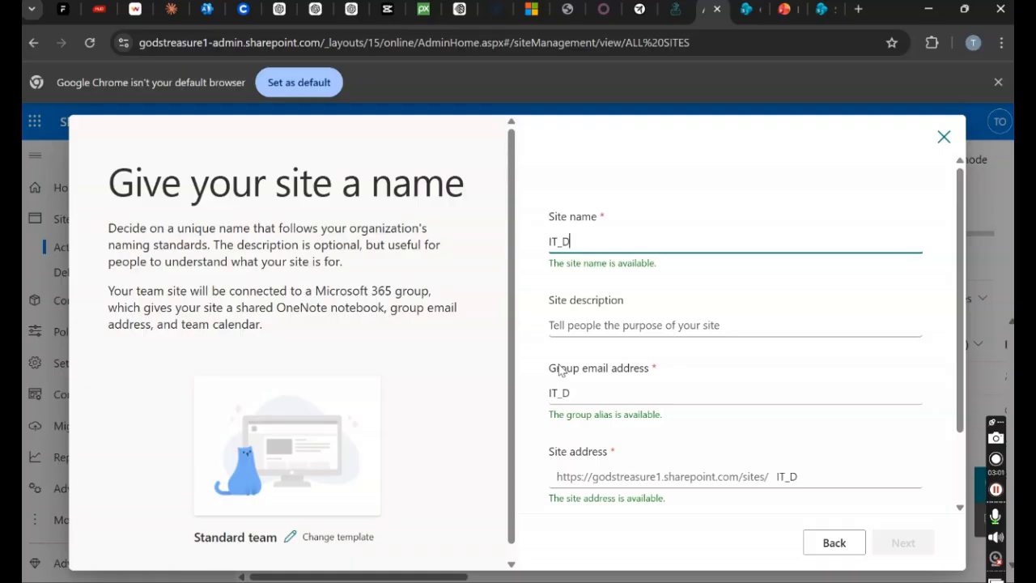
type("epartment")
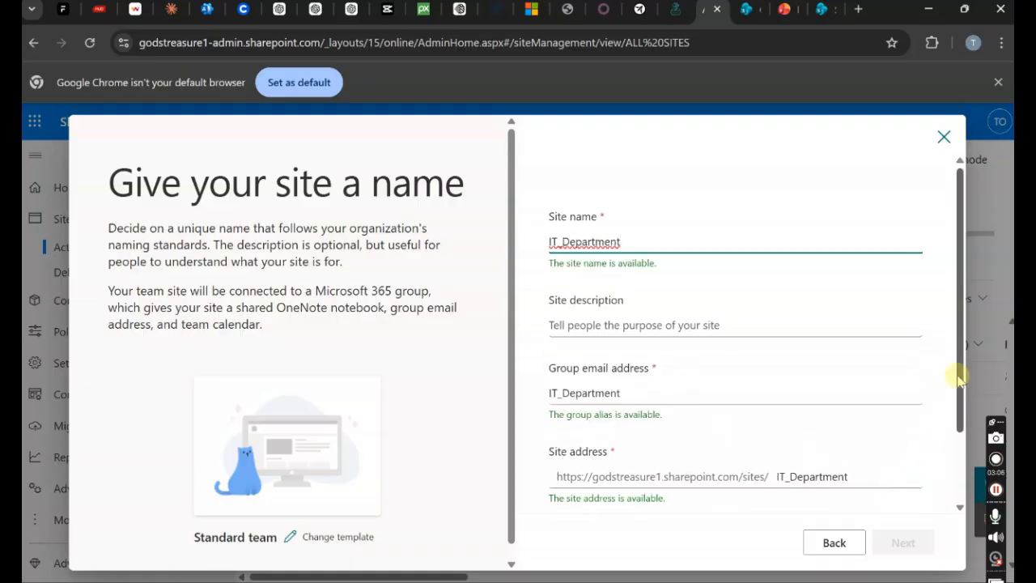
left_click(617, 334)
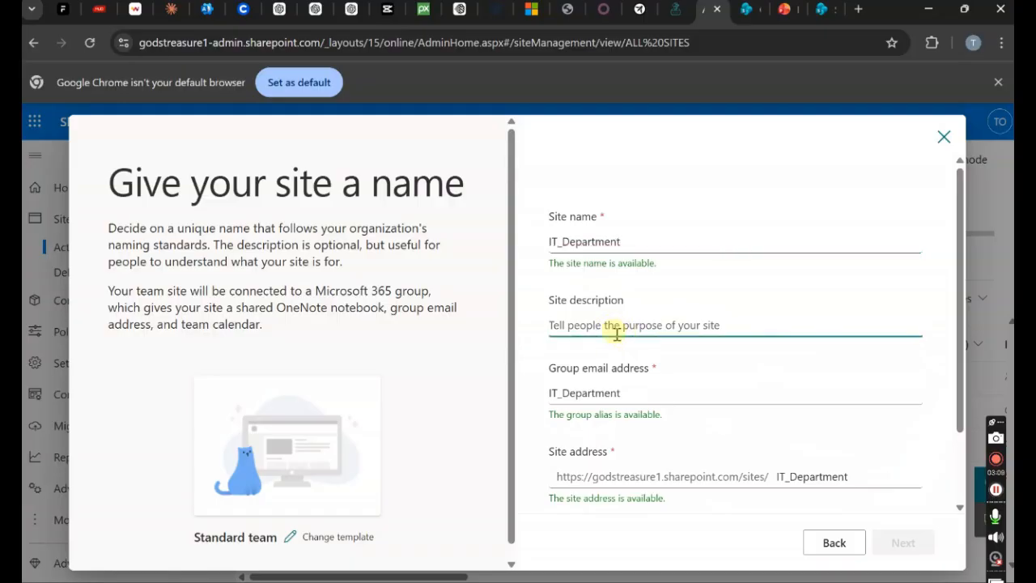
type("To")
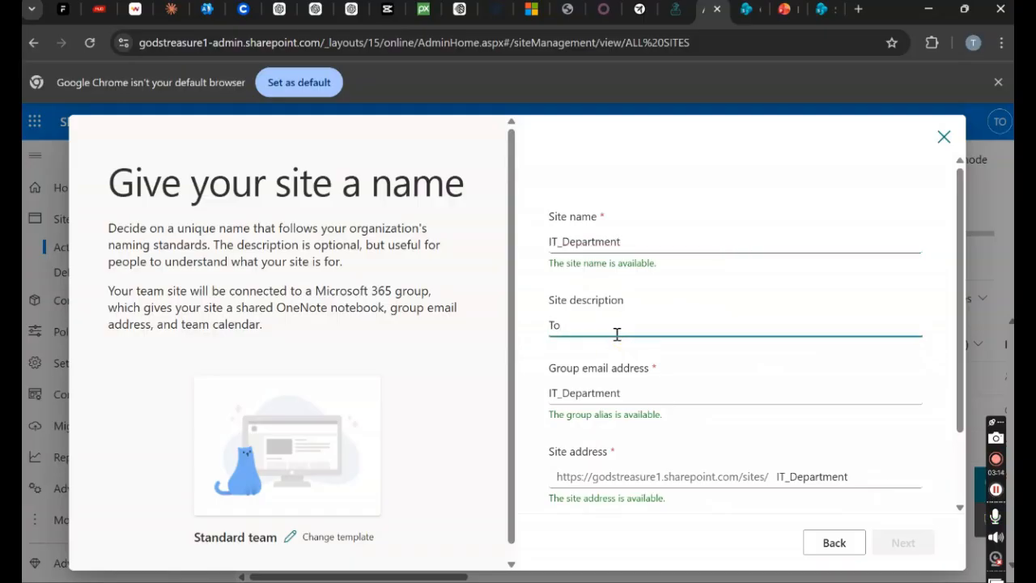
key("BackSpace")
type("For IT information purpose")
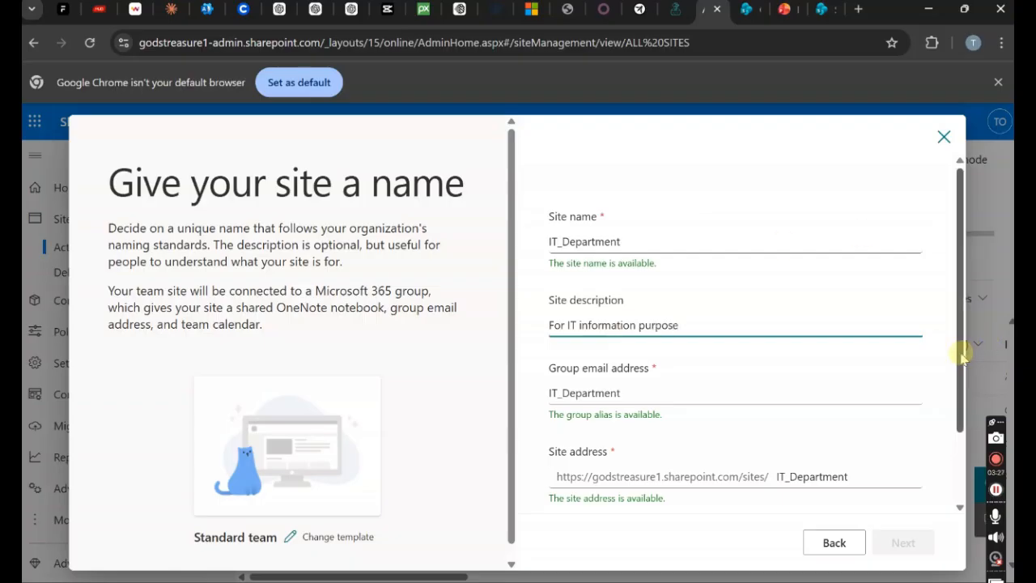
- Assign the suggested colleague as group owner and continue to the language options
scroll(967, 348, "down", 2)
left_click(623, 467)
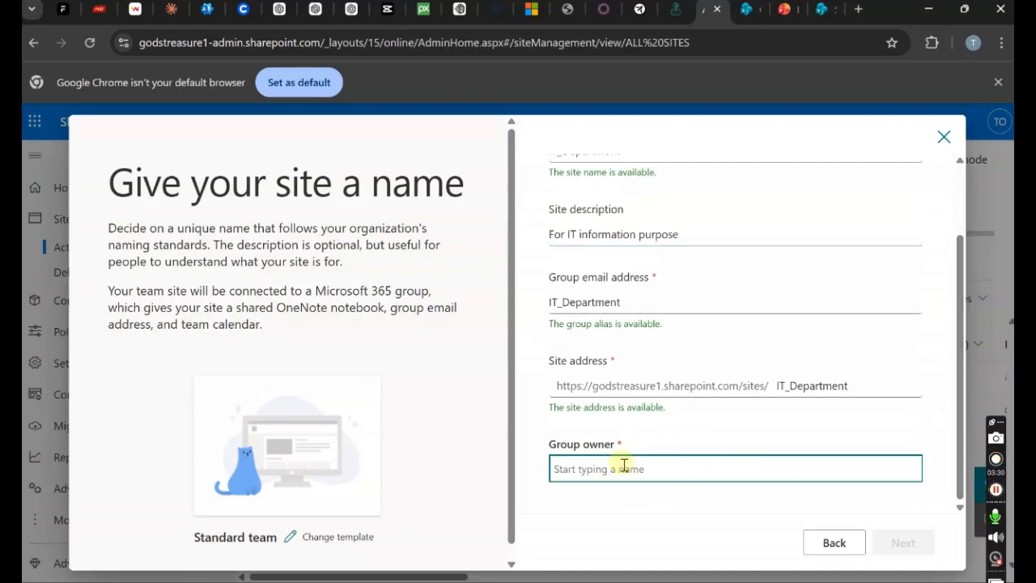
type("Te")
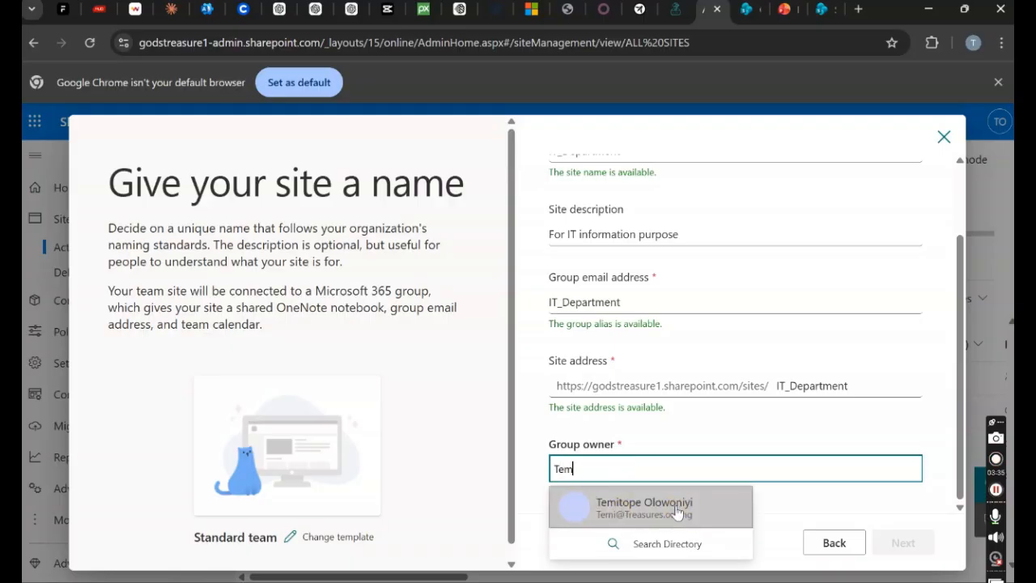
type("m")
left_click(677, 508)
left_click(896, 545)
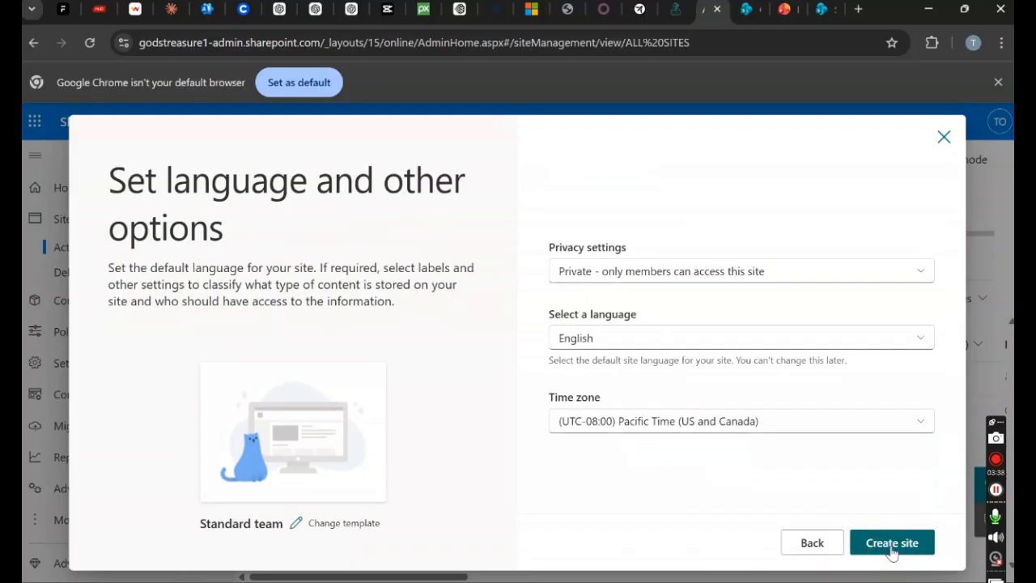
- Keep privacy Private, set time zone (UTC+01:00) West Central Africa, and create the site
left_click(801, 279)
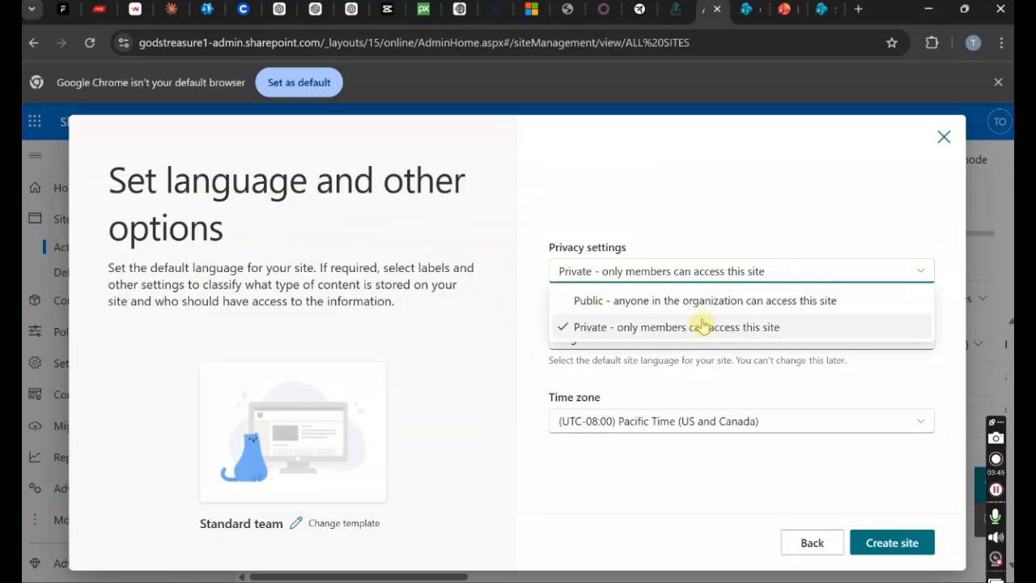
left_click(915, 521)
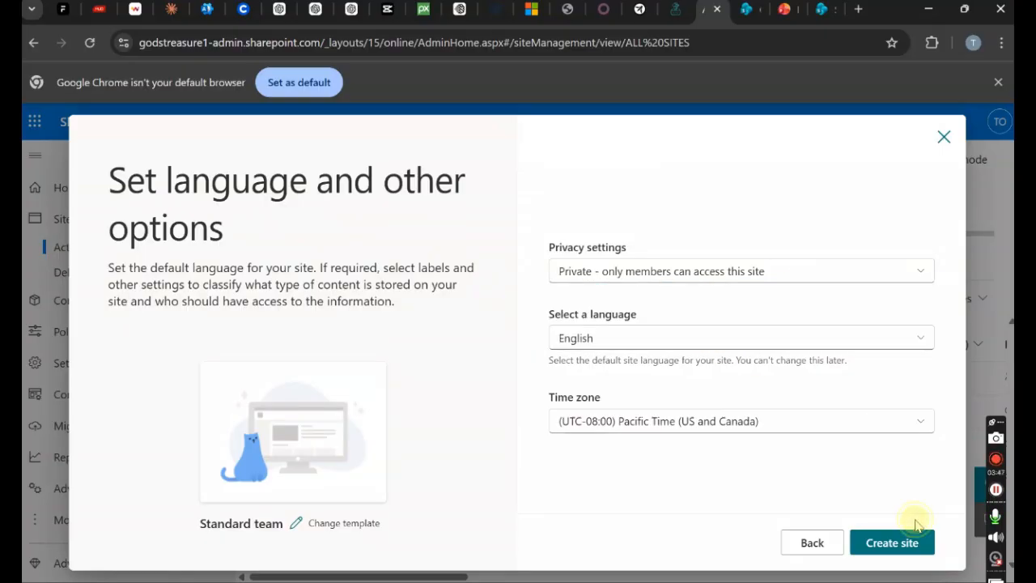
left_click(860, 423)
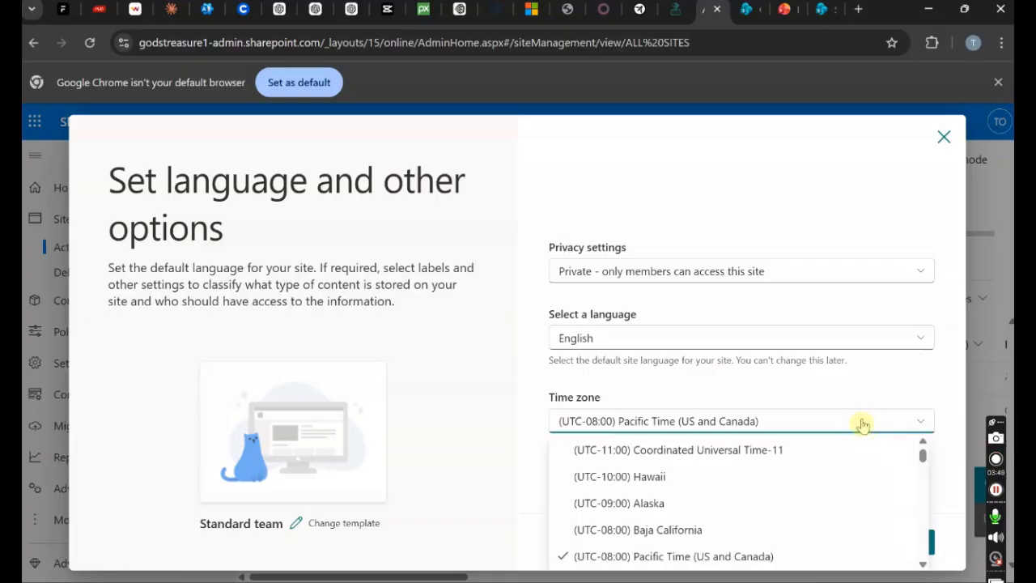
left_click(922, 443)
left_click_drag(922, 450, 909, 489)
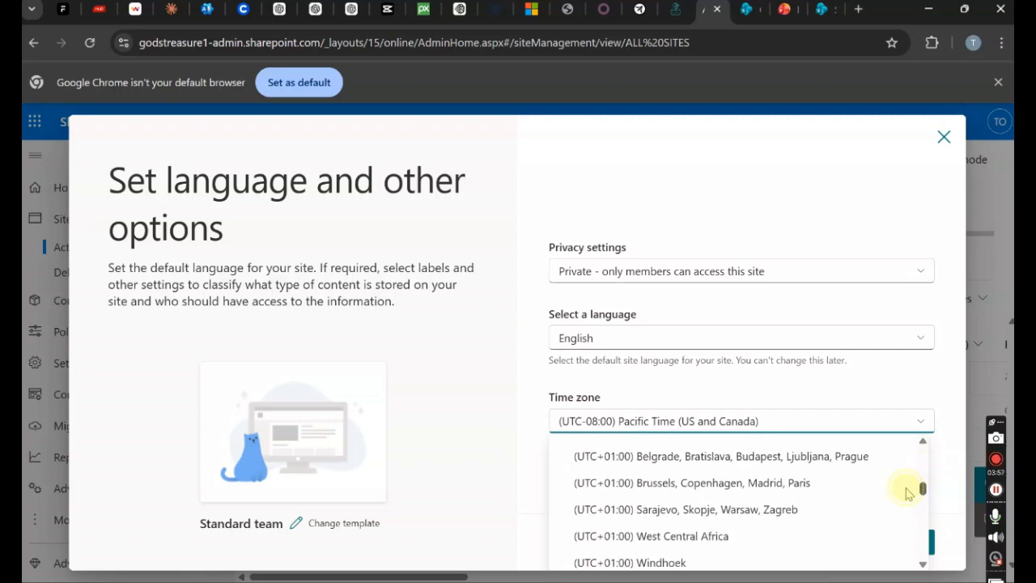
left_click(659, 545)
left_click(890, 542)
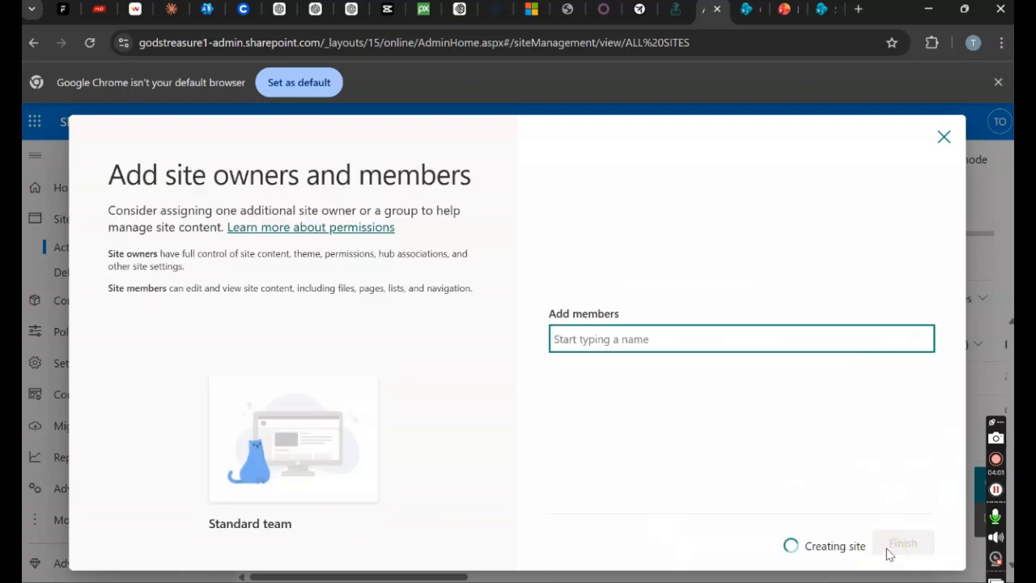
- Search for a colleague by name, add them as a site member, and finish
left_click(653, 344)
type("Ben")
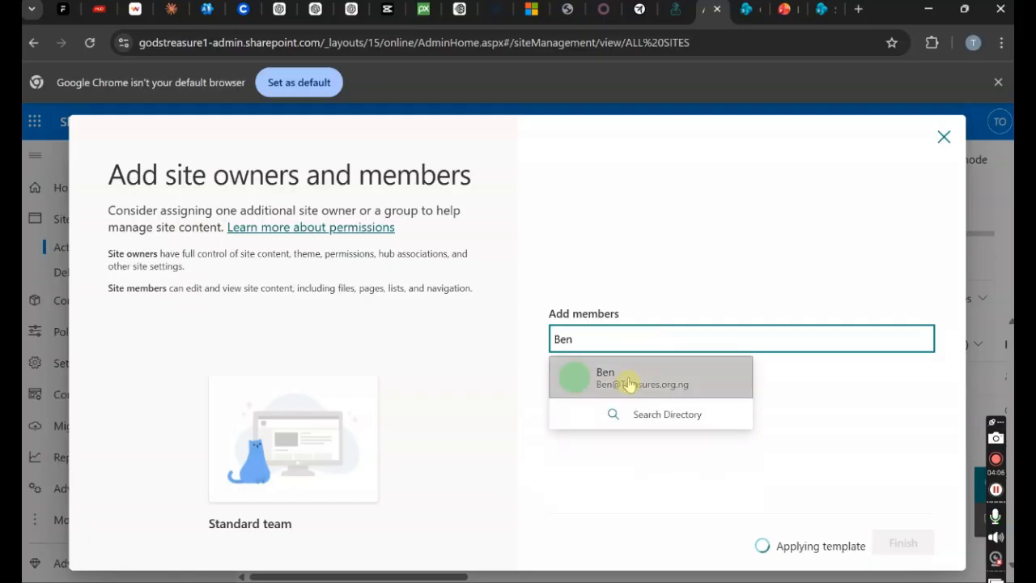
left_click(630, 384)
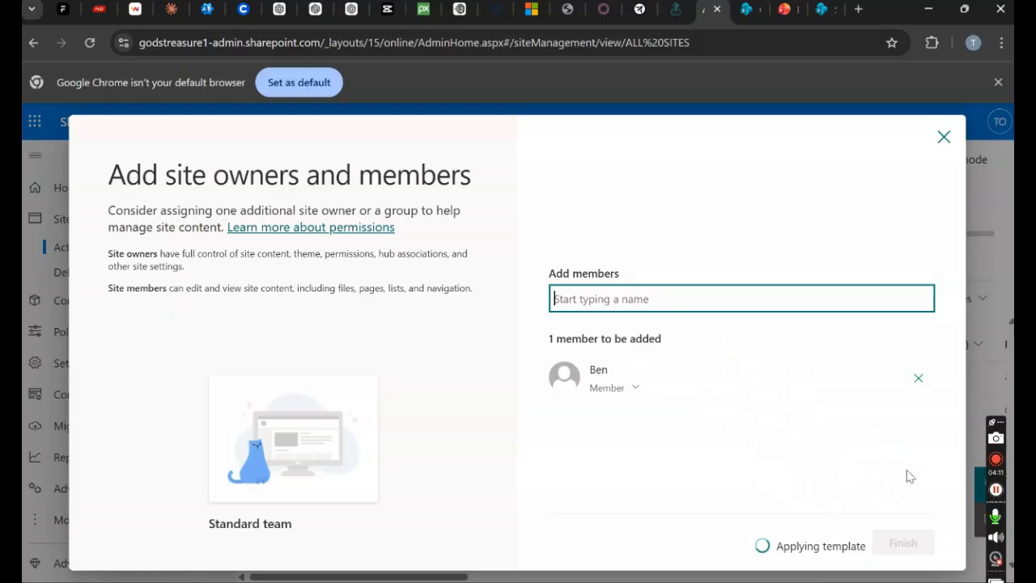
left_click(905, 542)
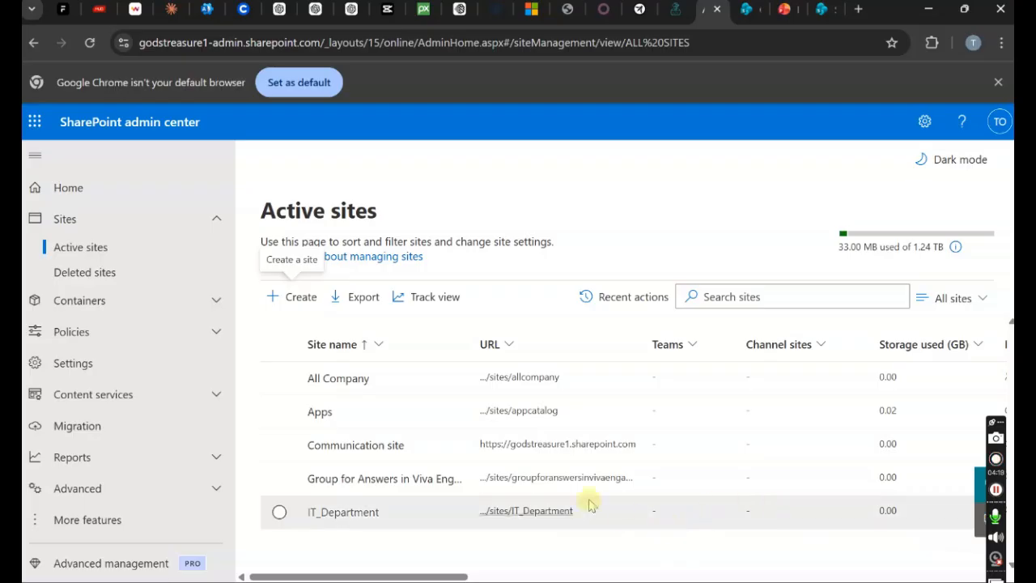
- Add another searched colleague to IT_Department's group Members, then view the Owners list
left_click(334, 512)
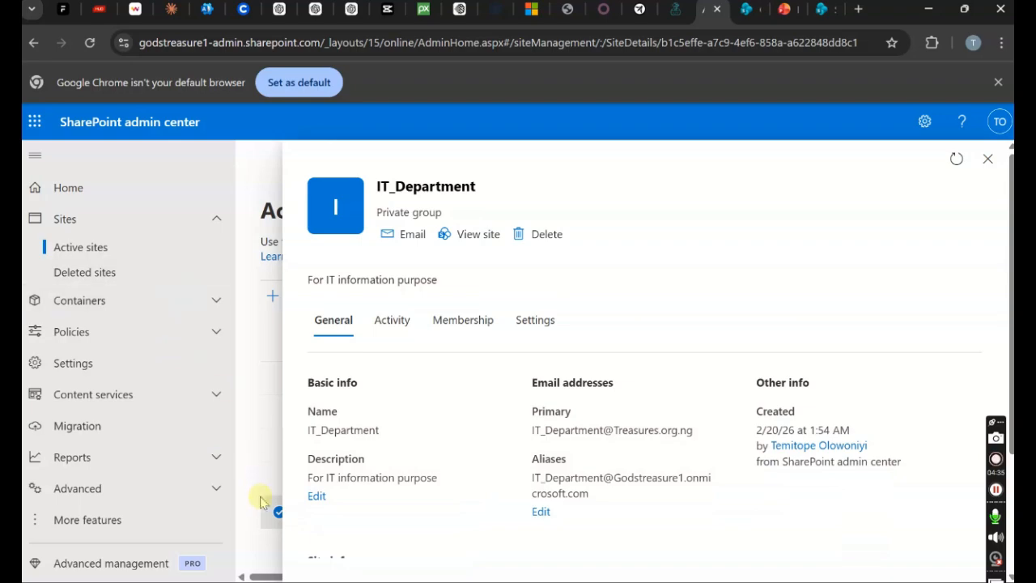
left_click(468, 332)
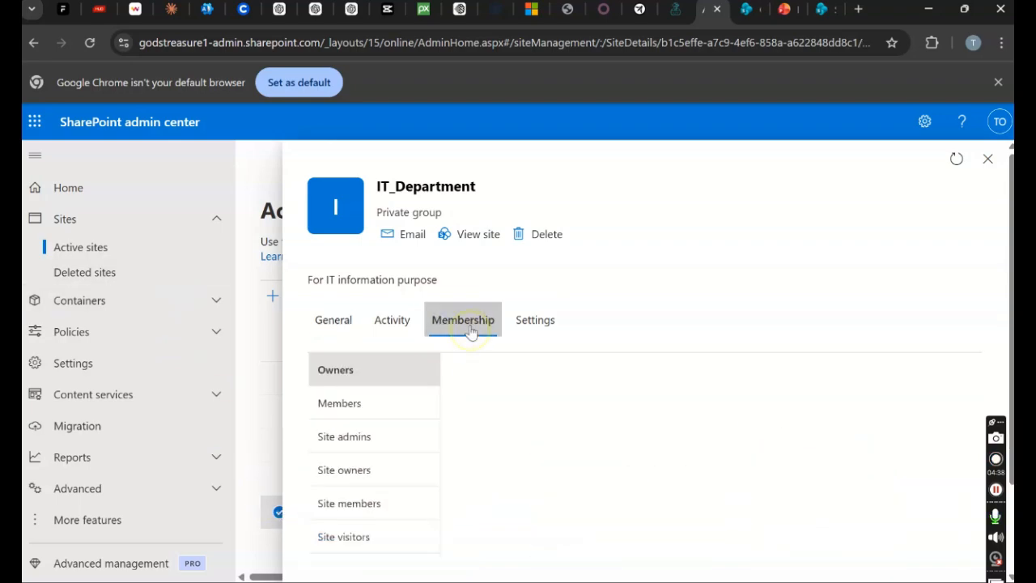
left_click(363, 409)
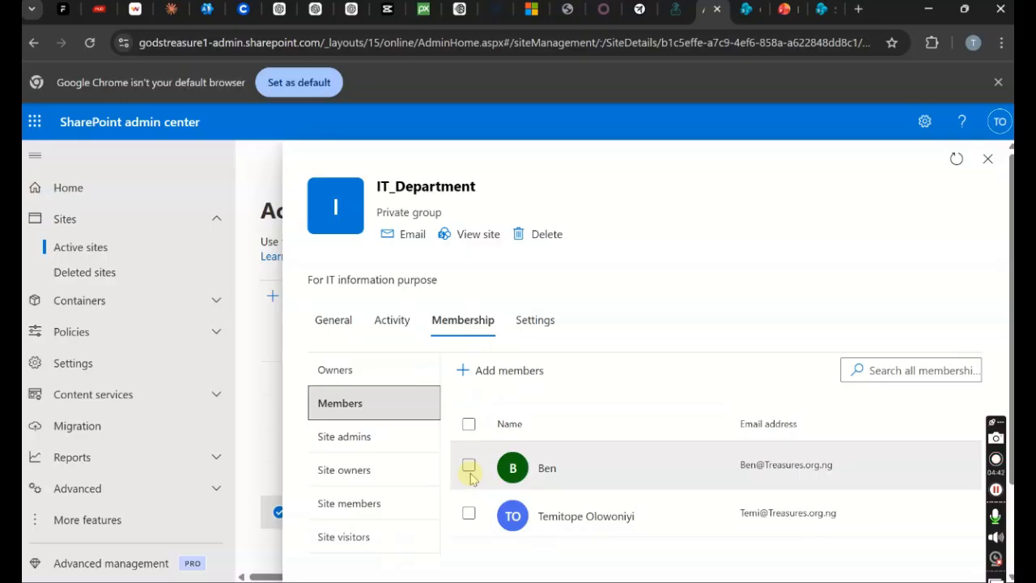
left_click(509, 374)
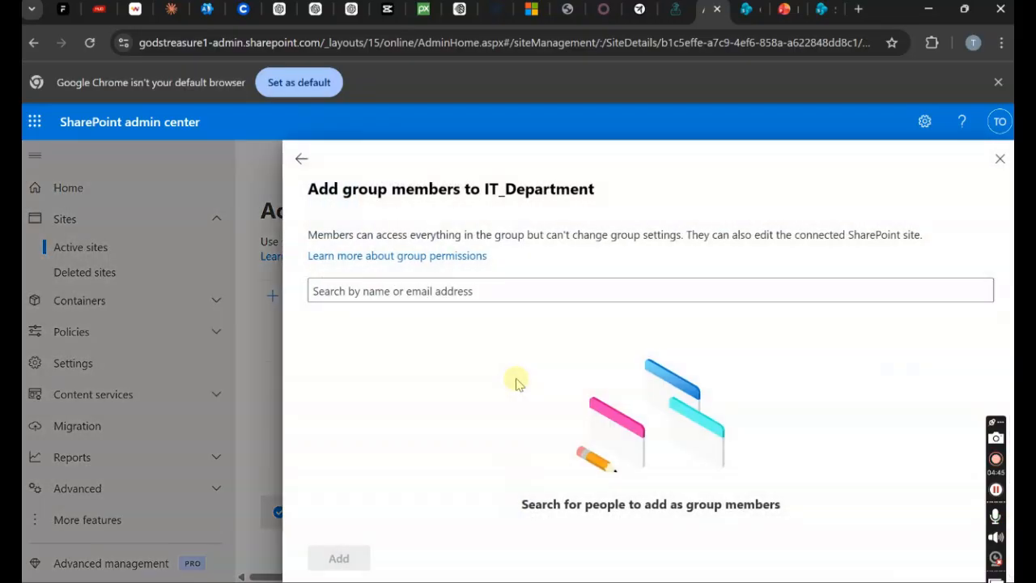
left_click(490, 290)
type("bay")
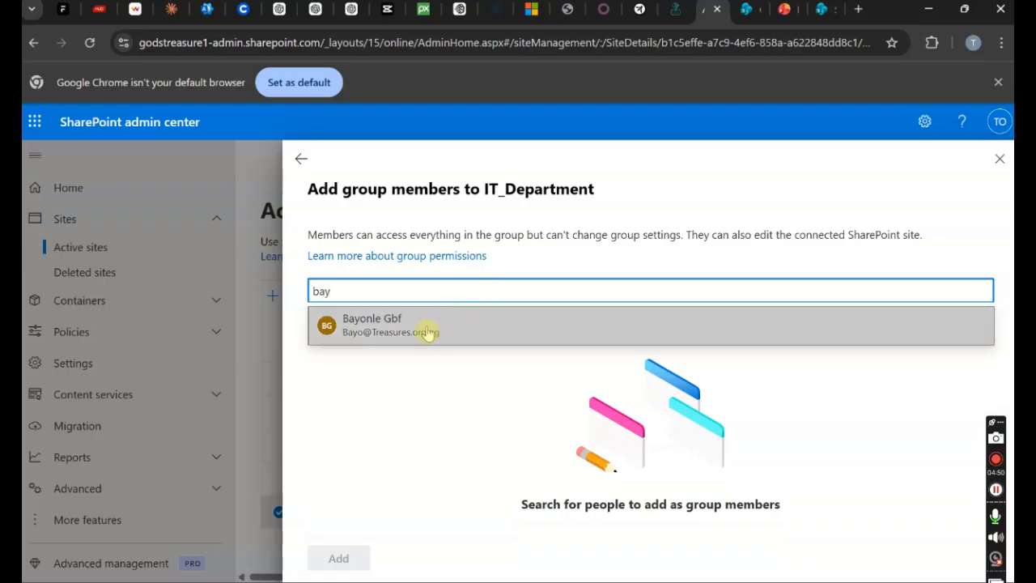
left_click(425, 331)
left_click(330, 558)
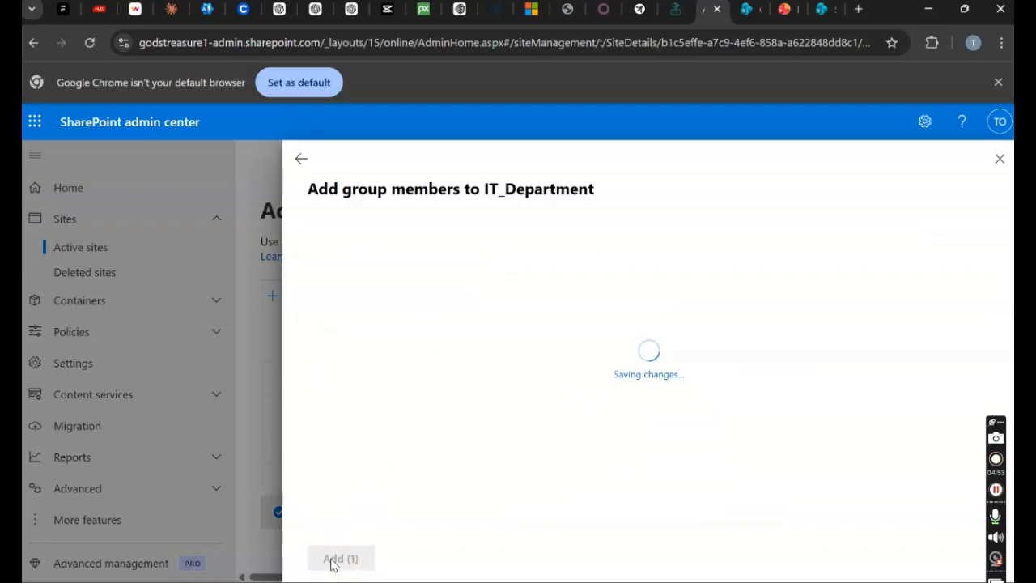
left_click(303, 155)
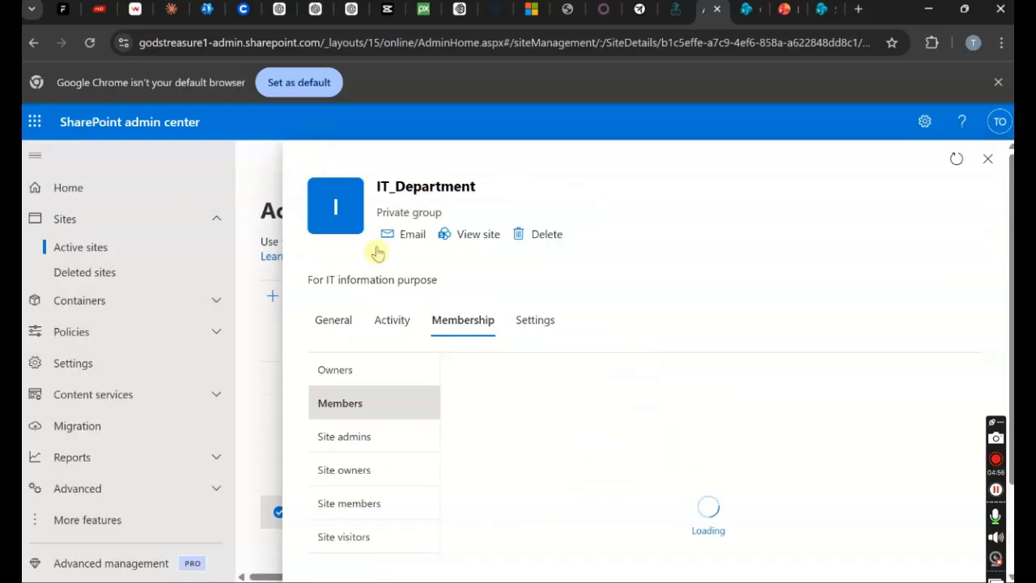
left_click(370, 371)
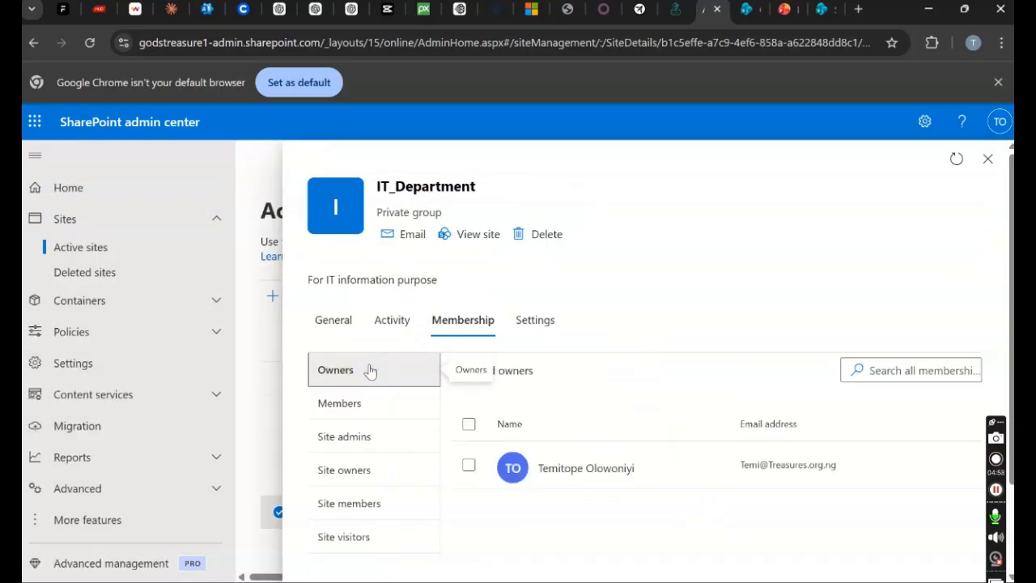
- Try adding the searched user as an IT_Department group owner, then go back to the Site members list
left_click(518, 374)
left_click(397, 298)
type("ben")
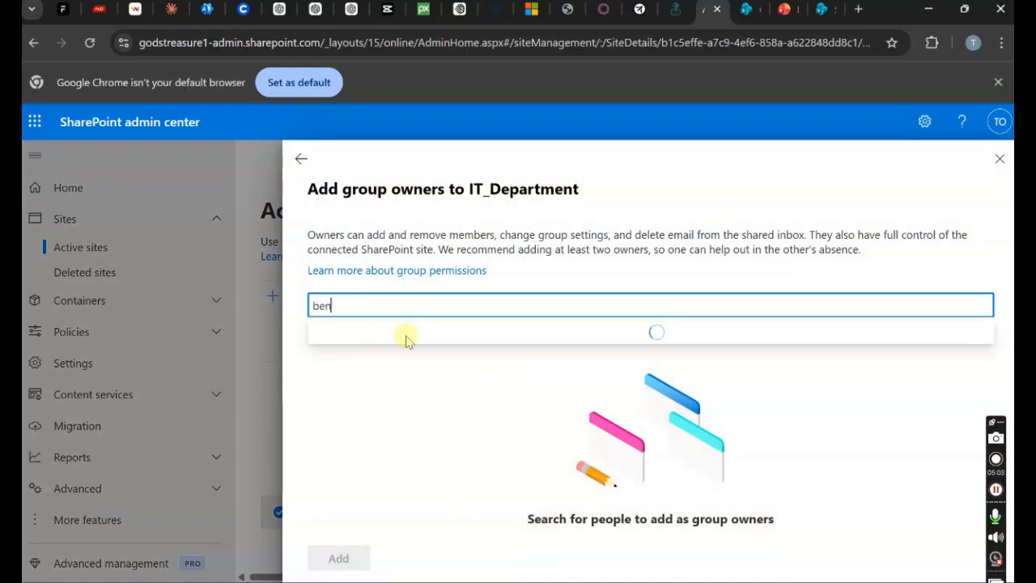
left_click(407, 342)
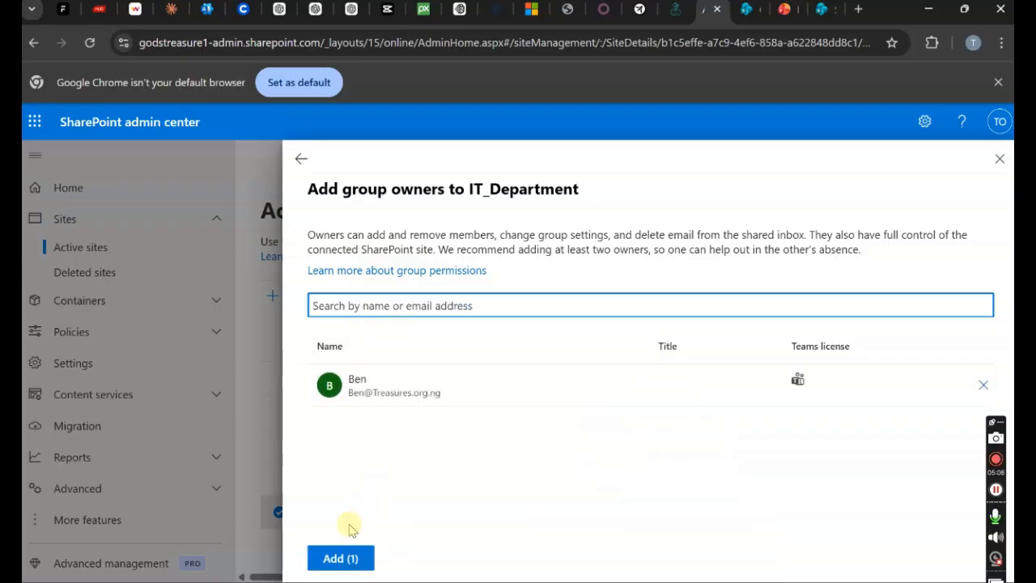
left_click(340, 558)
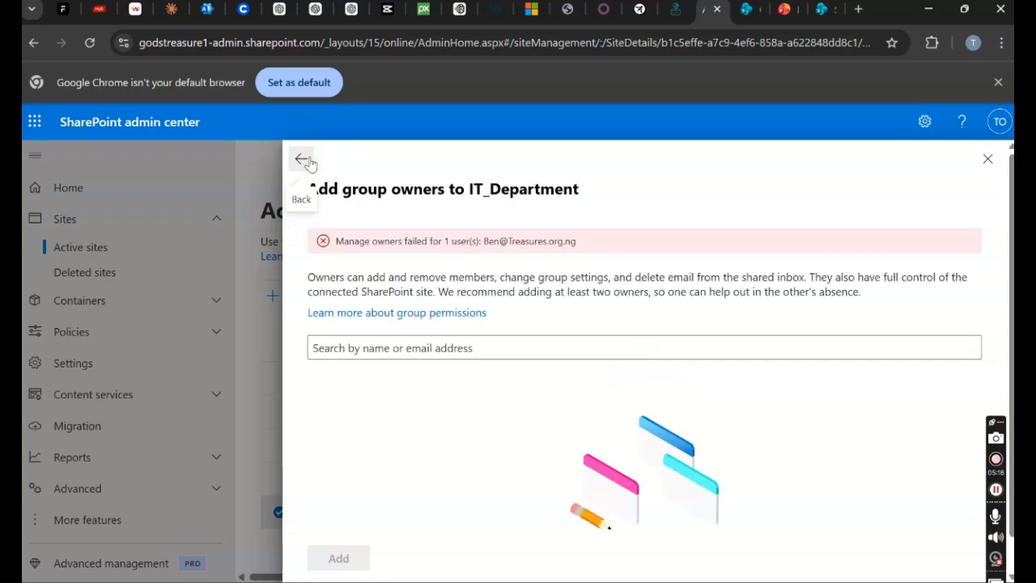
left_click(309, 163)
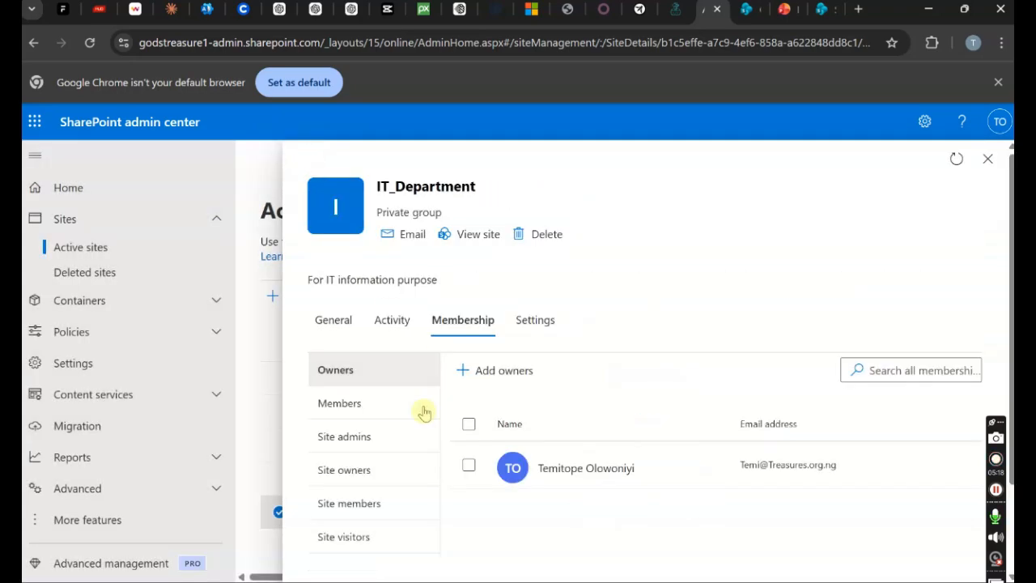
left_click(364, 504)
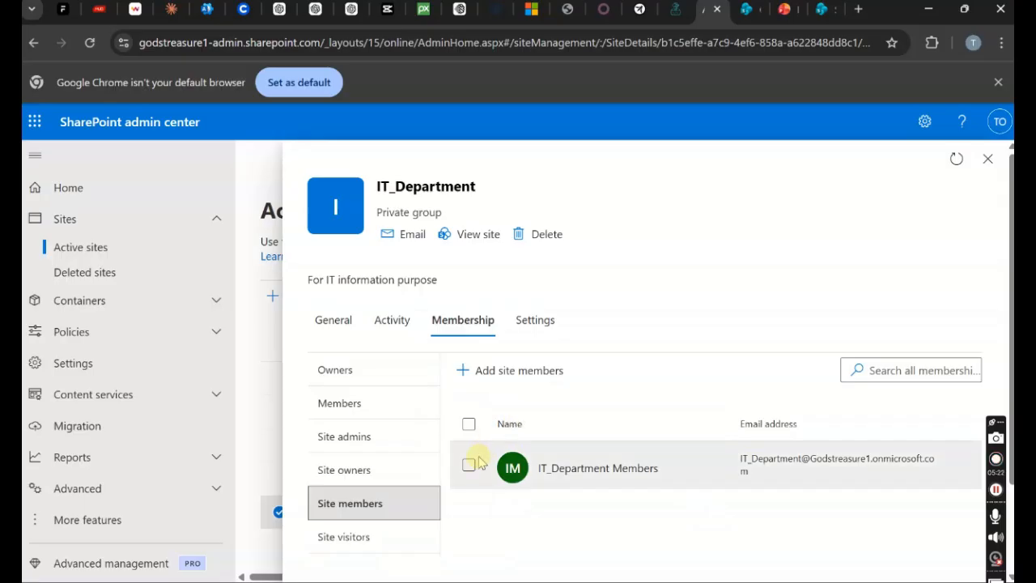
- Remove the selected user from the IT_Department group's members
left_click(361, 412)
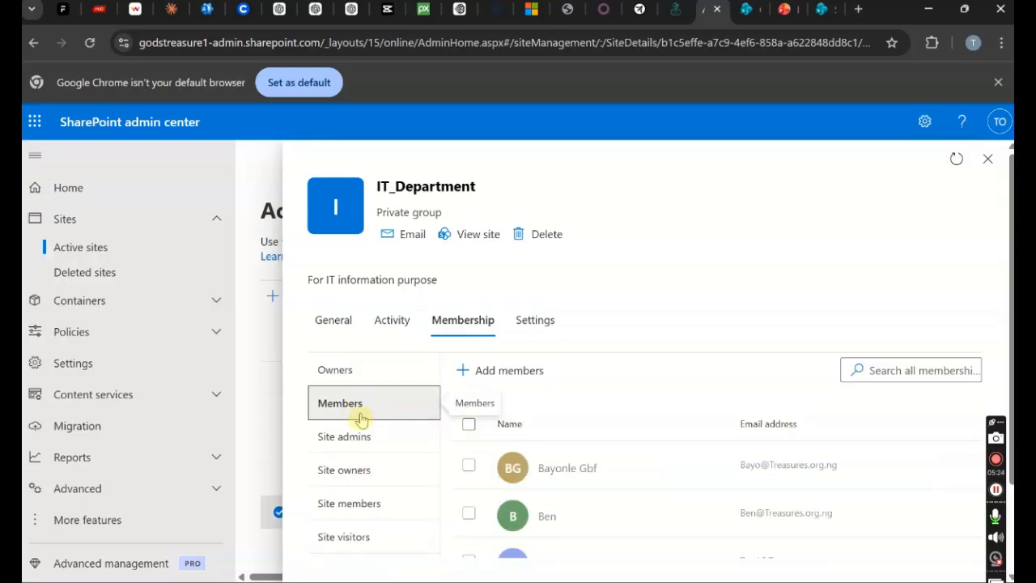
left_click(468, 512)
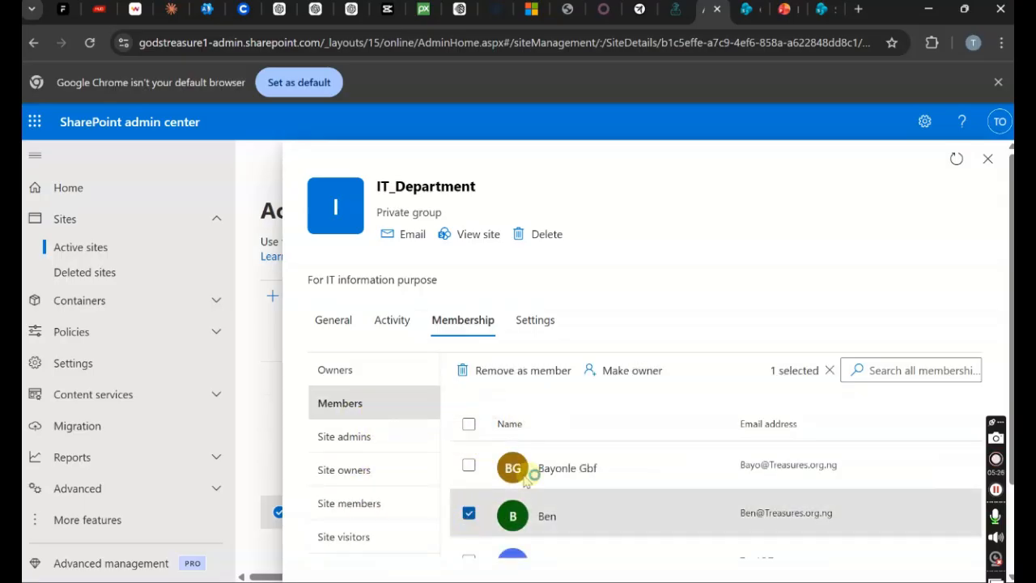
left_click(546, 372)
left_click(461, 385)
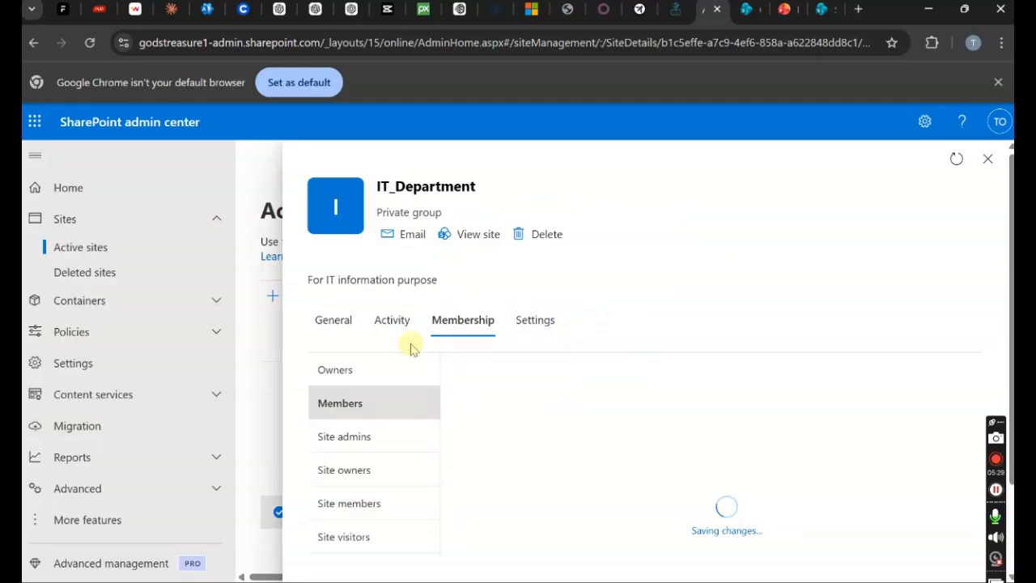
- Search for that user and add them as an IT_Department group owner
left_click(376, 379)
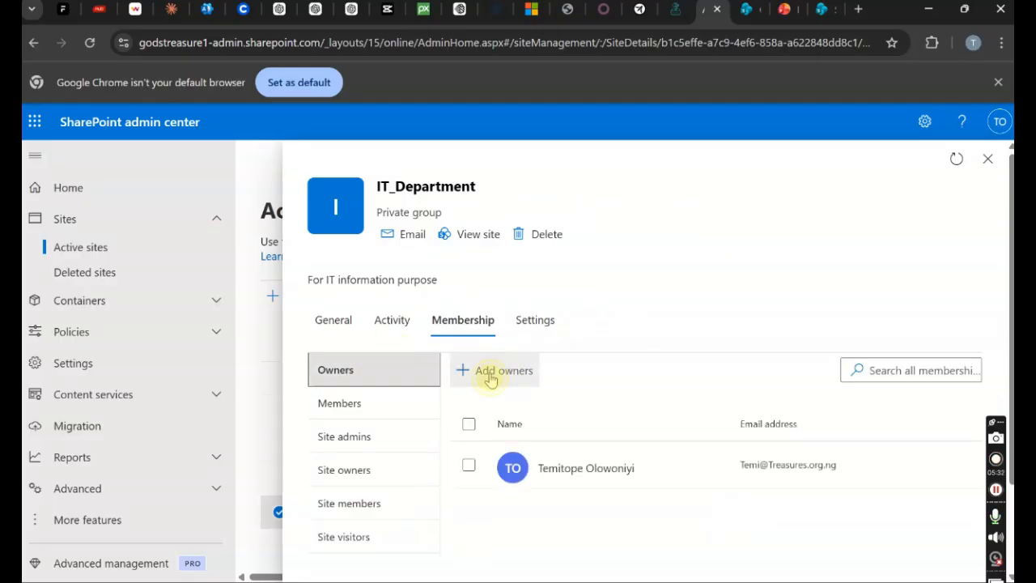
left_click(491, 375)
left_click(389, 309)
type("te")
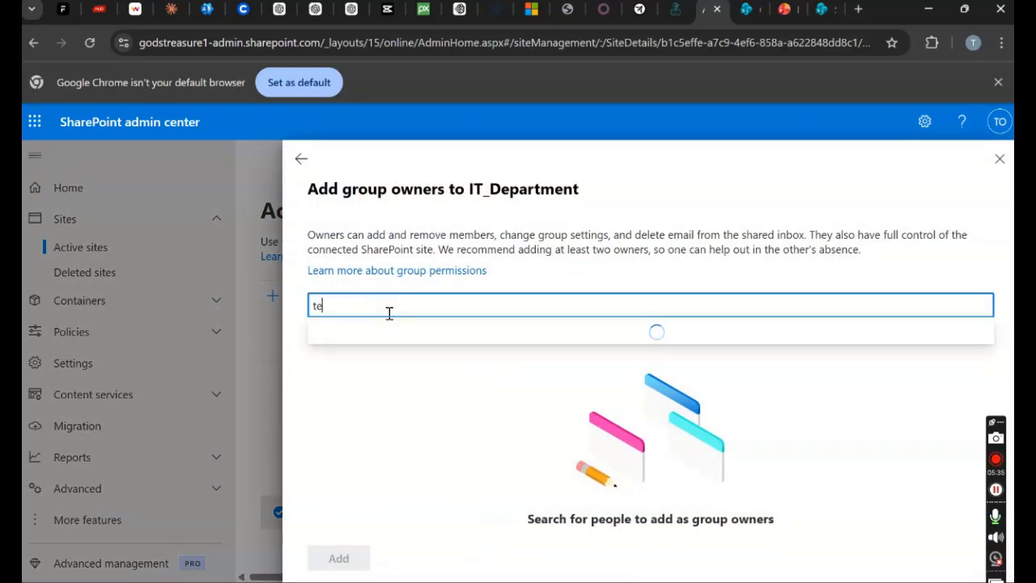
key("BackSpace")
key("BackSpace")
type("ben")
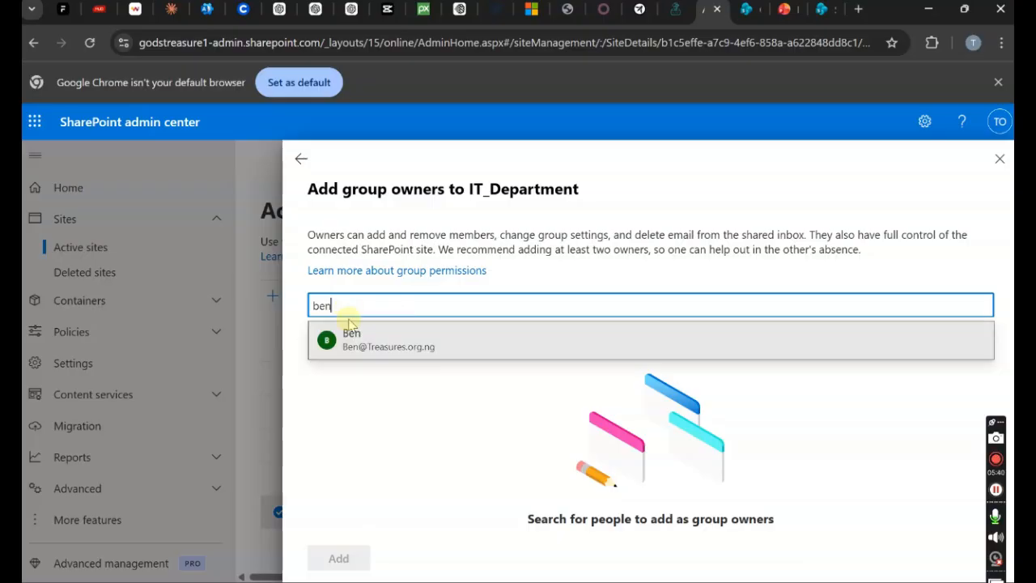
left_click(353, 347)
left_click(338, 559)
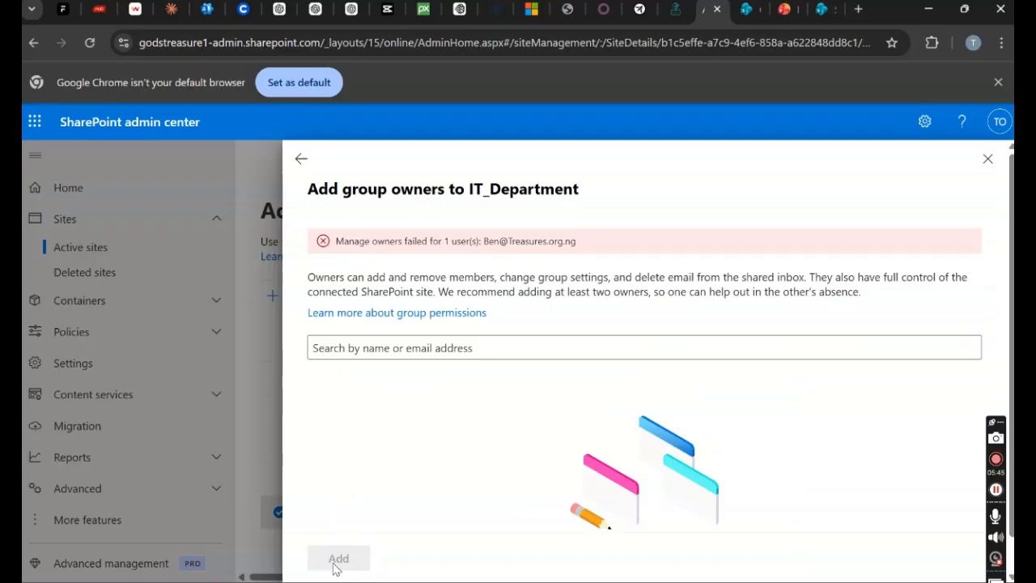
- Reload the admin center and select the IT_Department site in Active sites
left_click(89, 43)
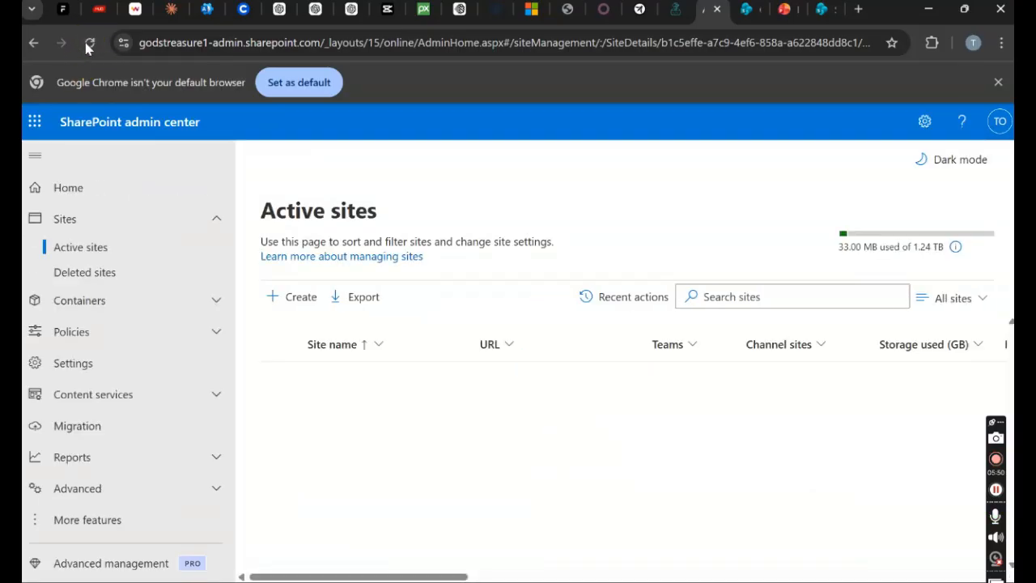
left_click(343, 512)
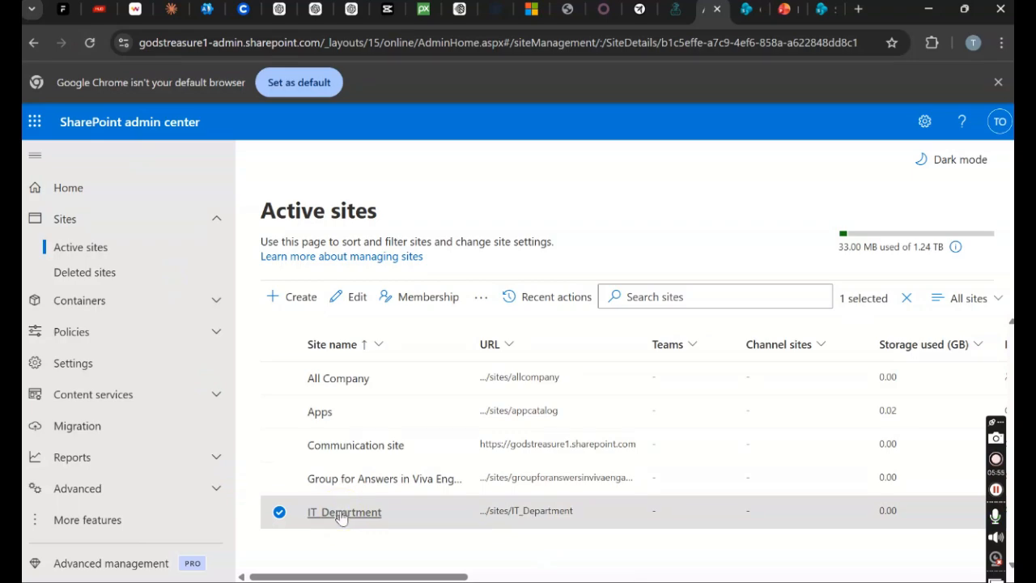
left_click(343, 513)
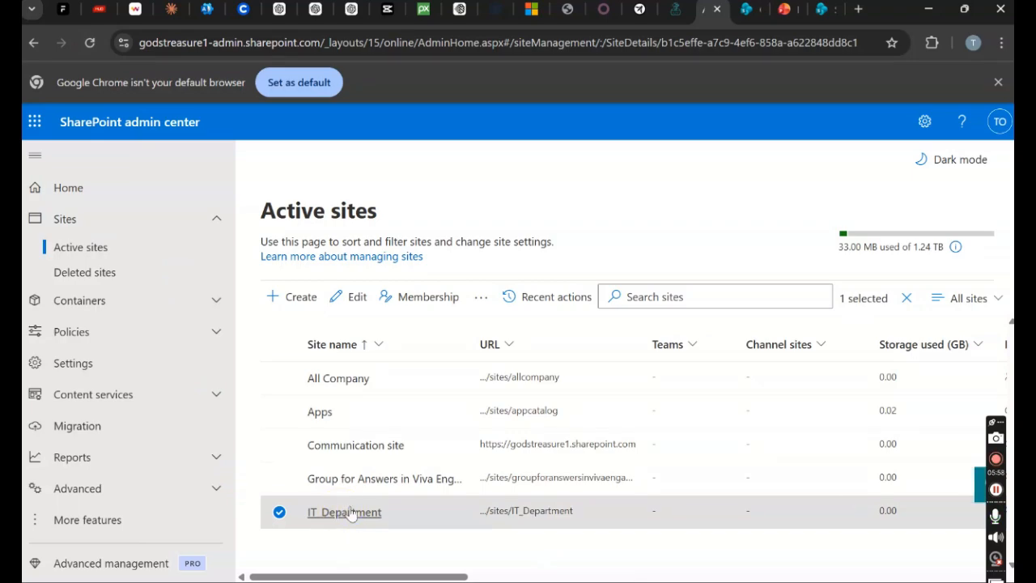
- Open IT_Department's details and review its Membership and Settings tabs
left_click(344, 514)
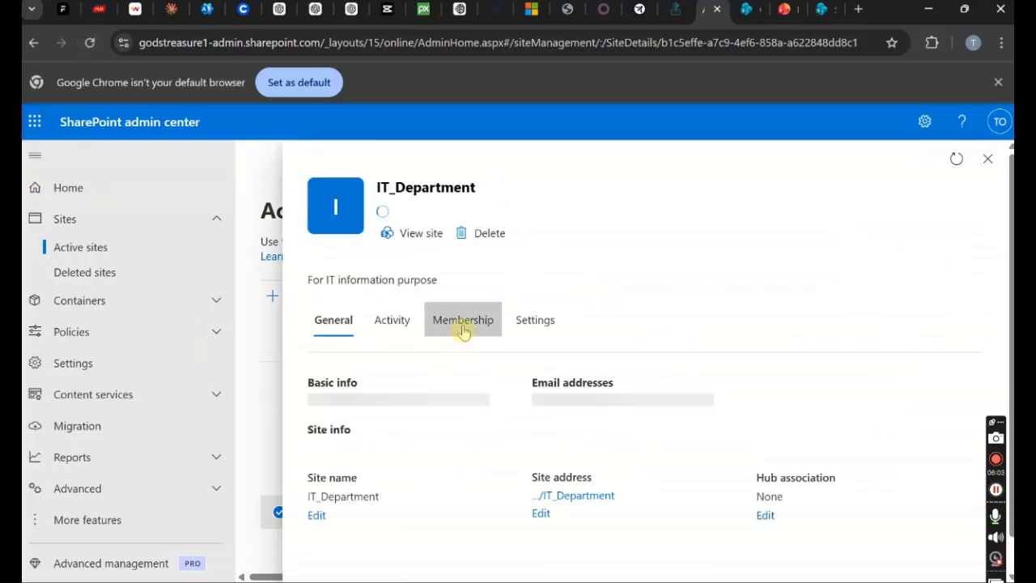
left_click(462, 328)
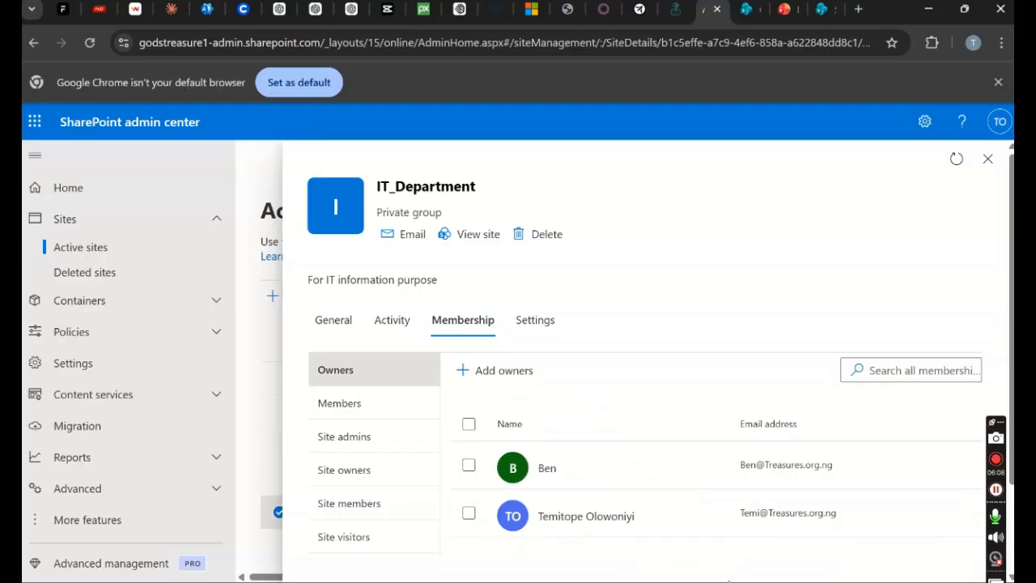
left_click(533, 319)
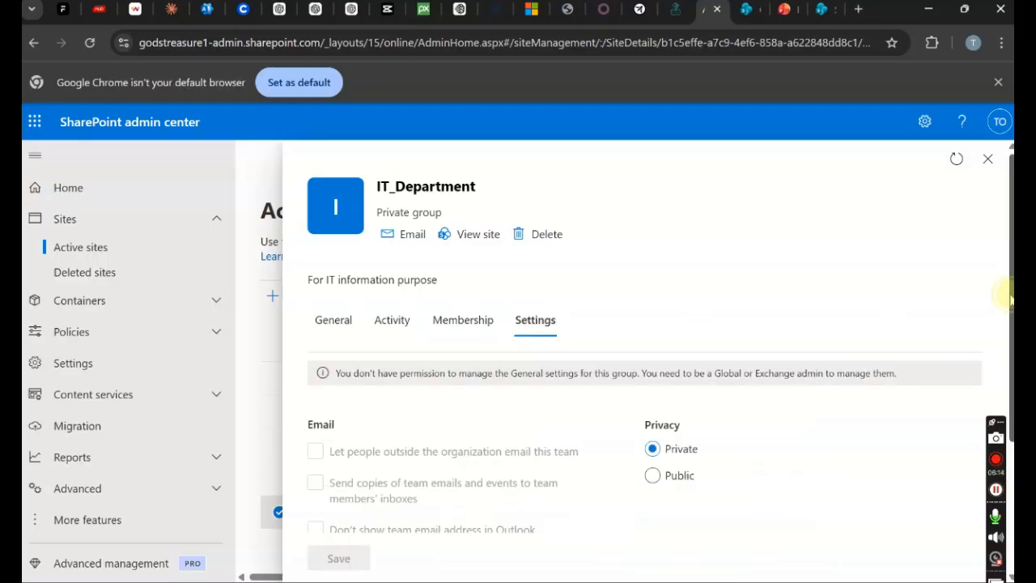
scroll(1007, 300, "down", 2)
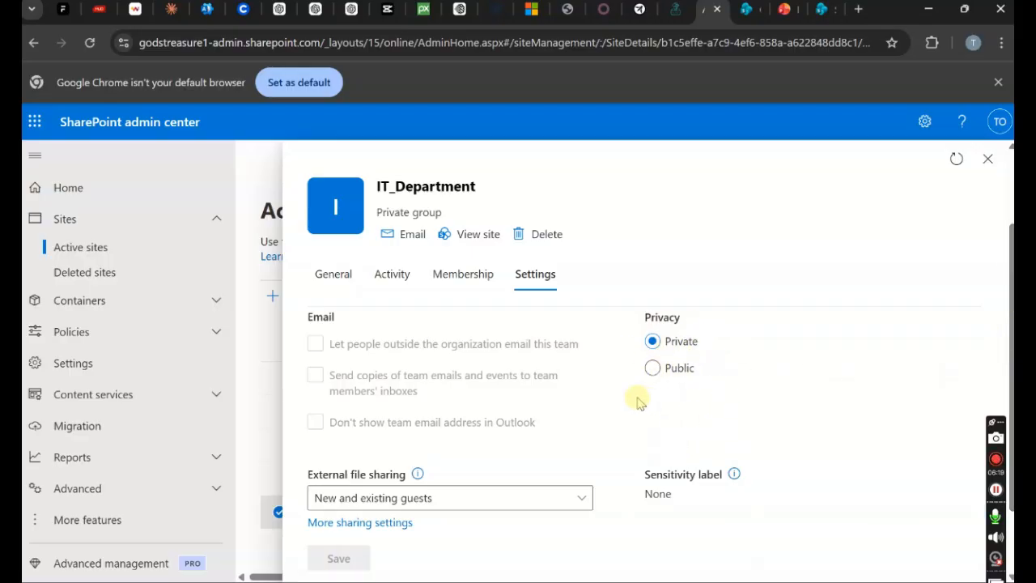
scroll(1008, 350, "down", 1)
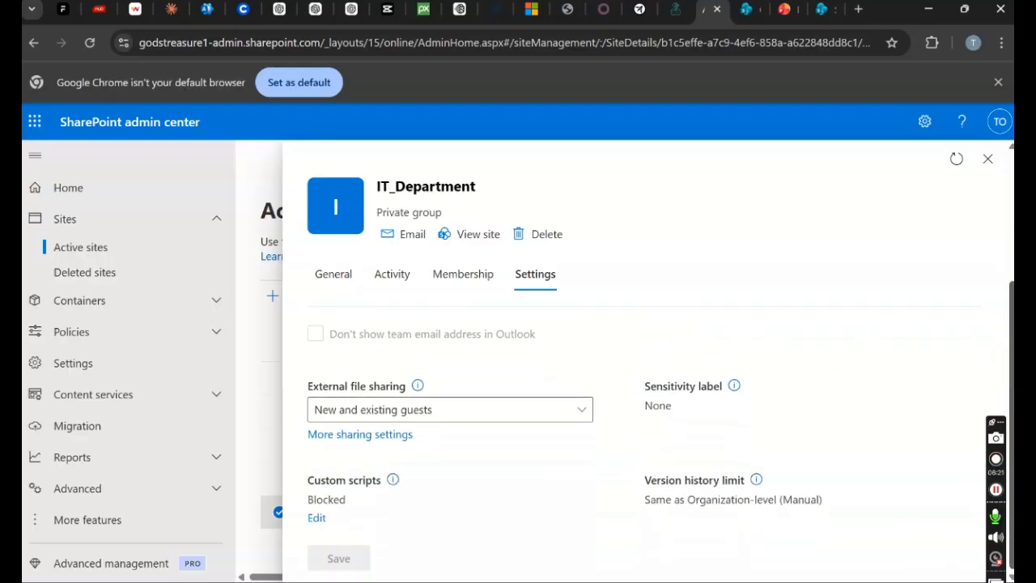
- Inspect the External file sharing options without changing them, then view the site's Activity
left_click(580, 412)
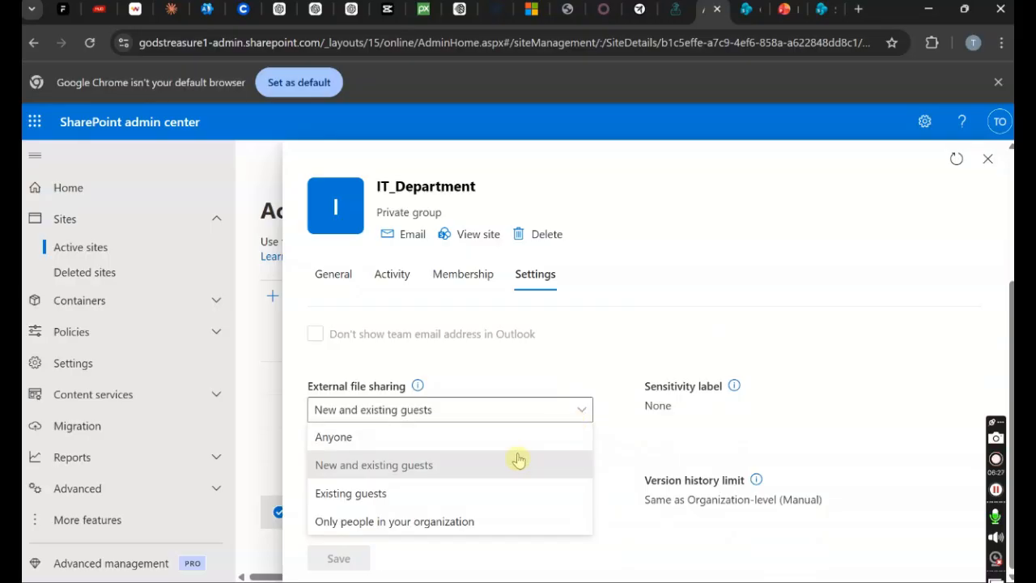
mouse_move(417, 385)
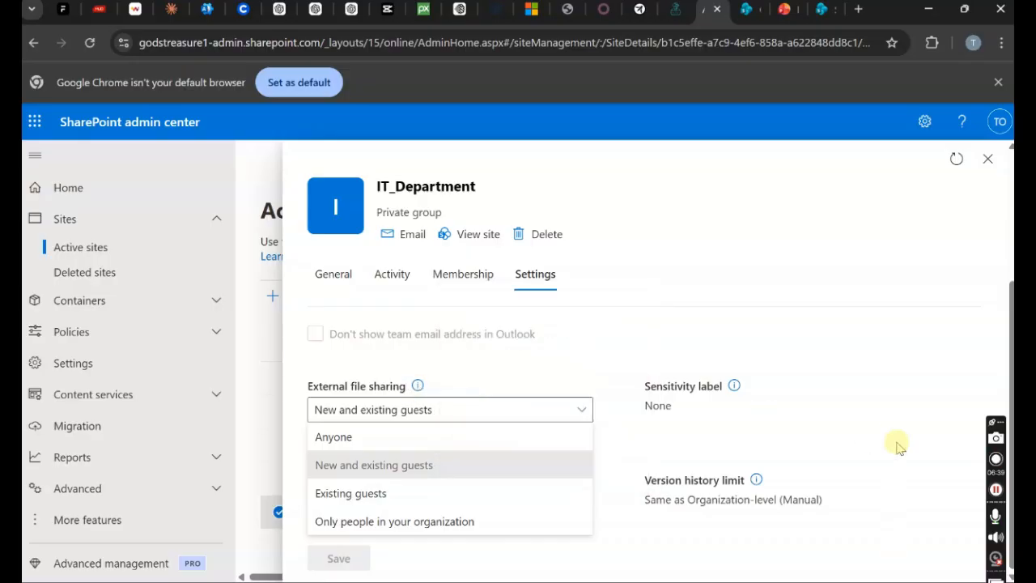
left_click(805, 437)
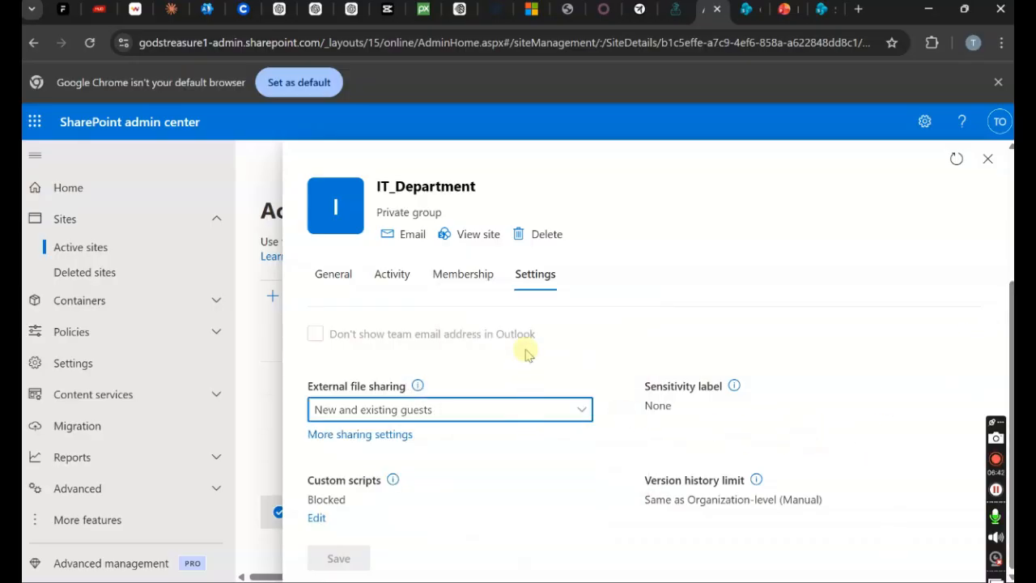
left_click_drag(1008, 402, 996, 349)
left_click(395, 334)
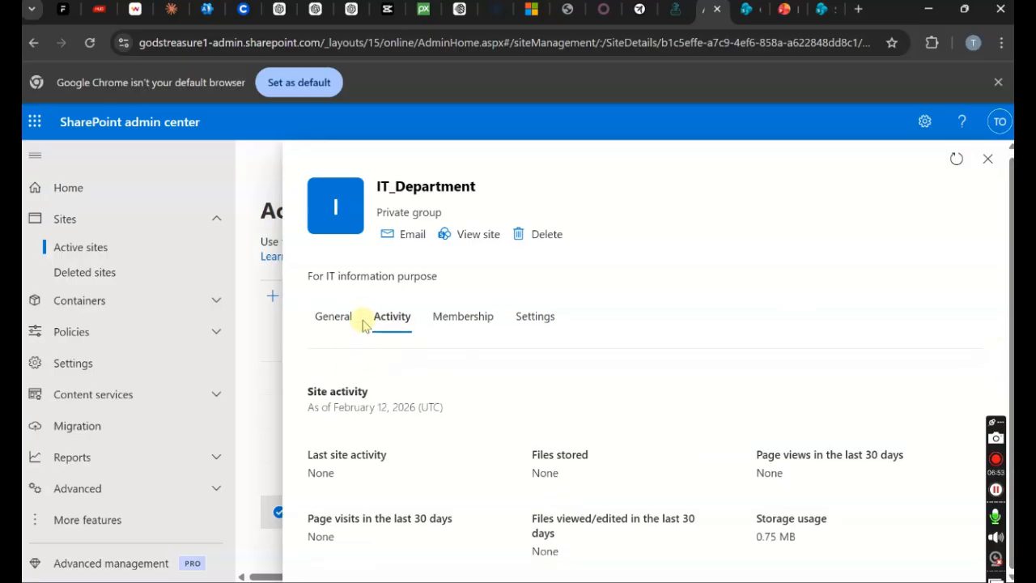
- Open the IT_Department site from General, then move through tabs to the Microsoft 365 Users list
left_click(335, 318)
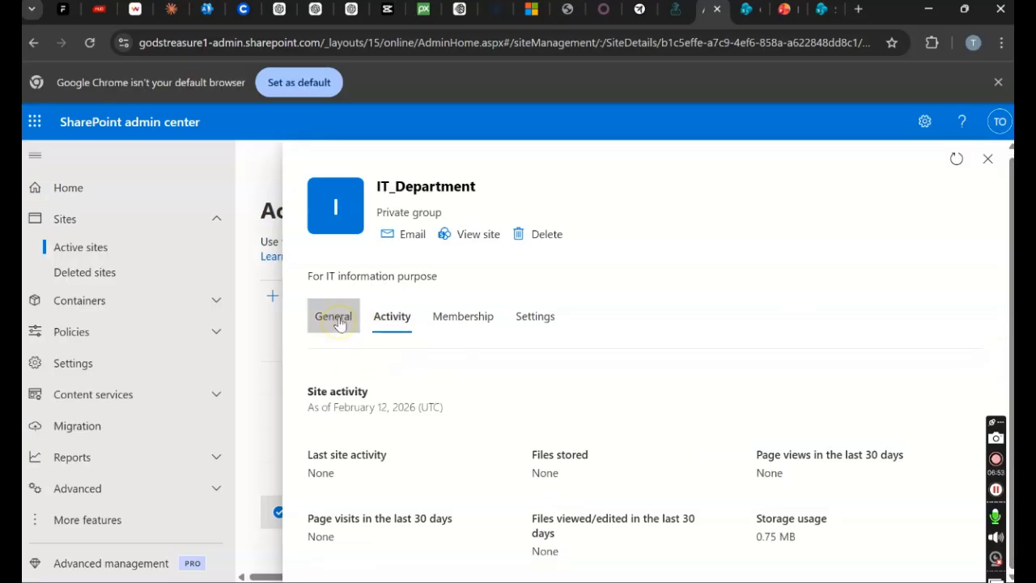
left_click(477, 235)
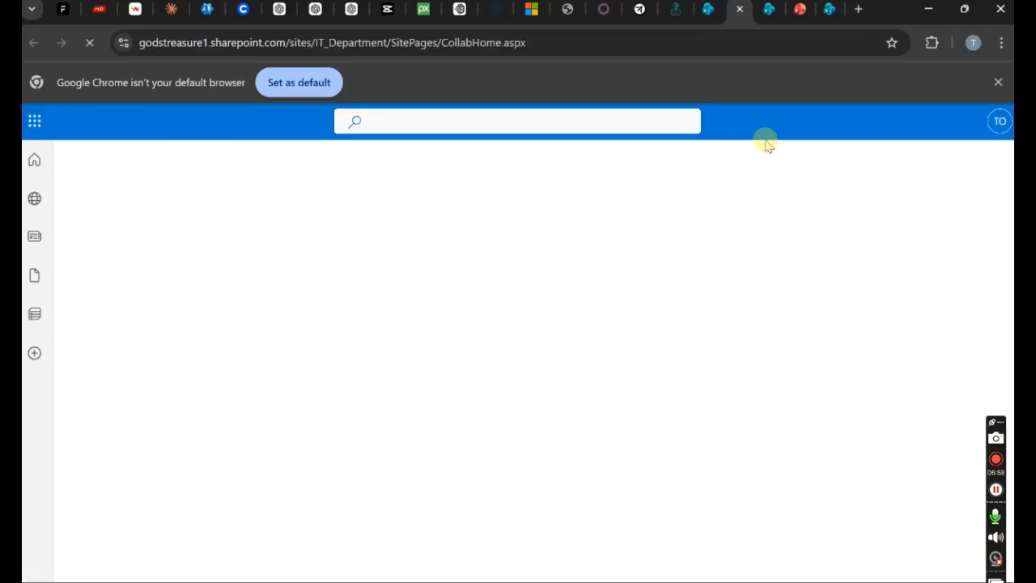
left_click(742, 13)
left_click(740, 11)
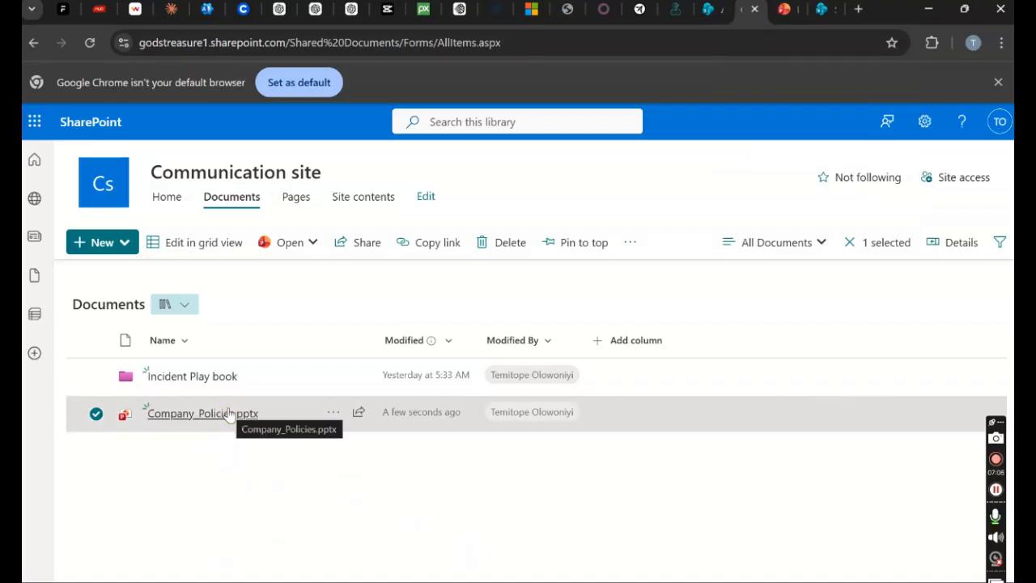
mouse_move(229, 415)
left_click(219, 11)
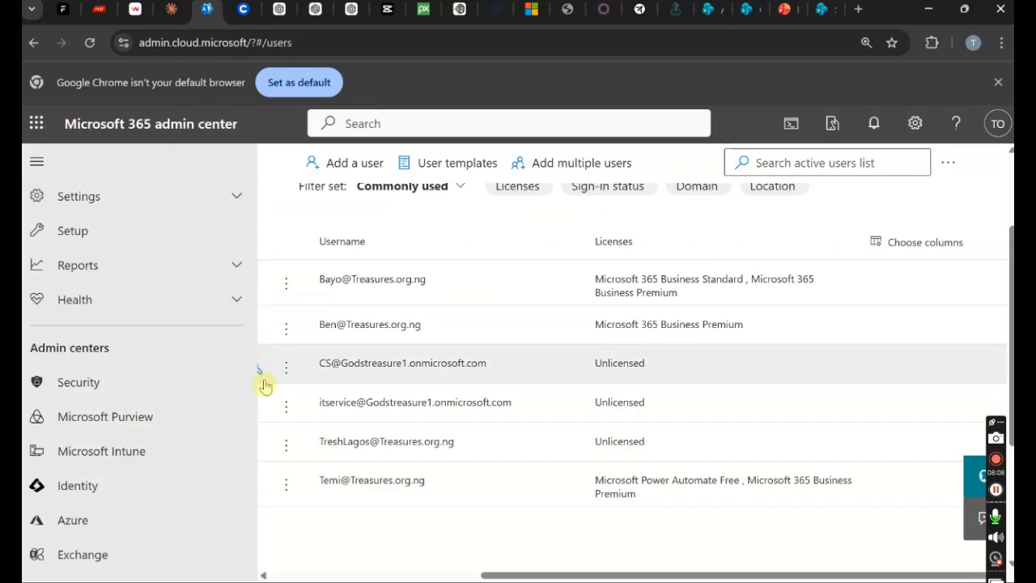
- Reset the second user's password to a manually entered strong one, with no forced change at sign-in
left_click(316, 325)
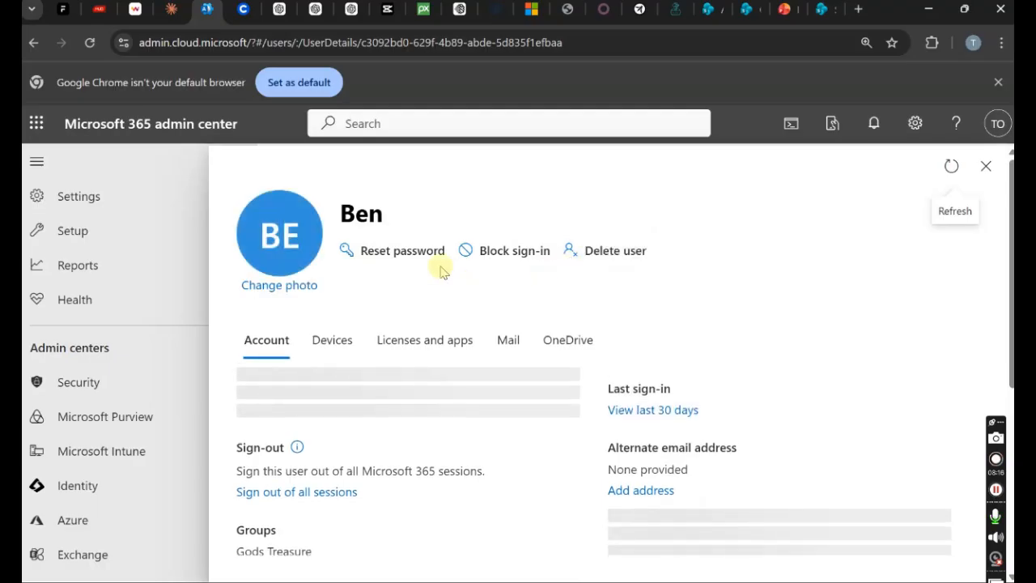
left_click(402, 250)
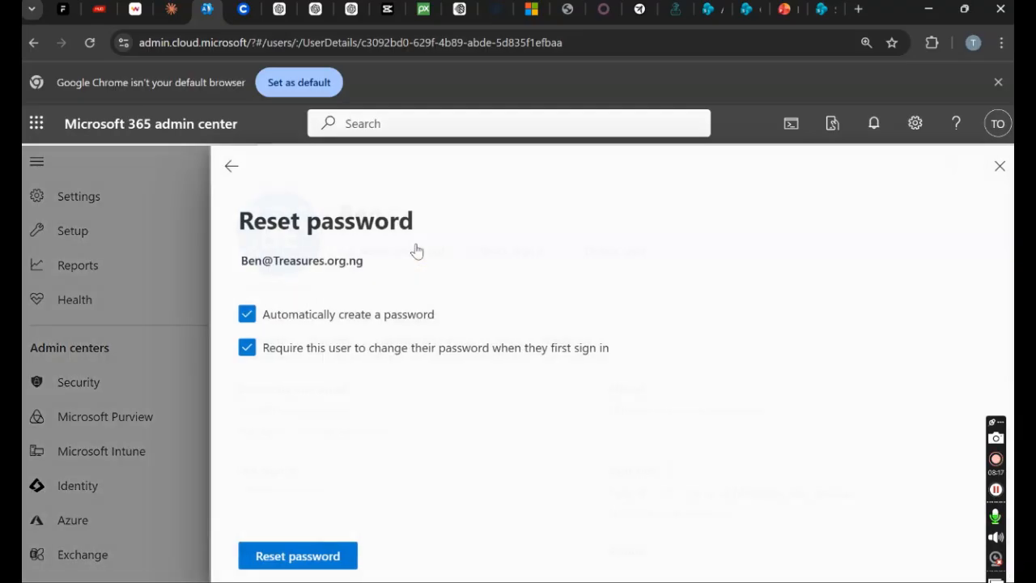
left_click(244, 316)
left_click(244, 453)
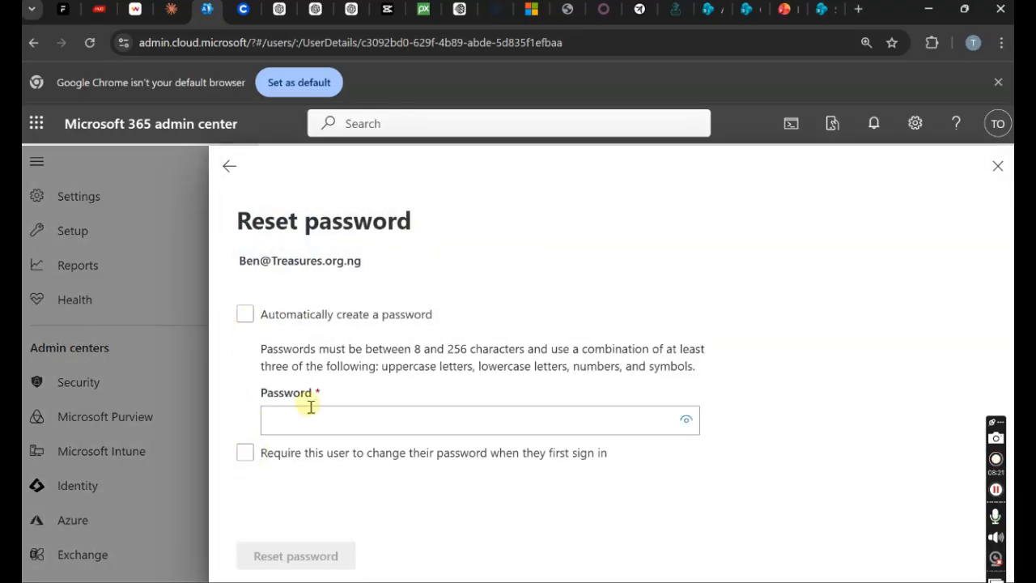
left_click(298, 421)
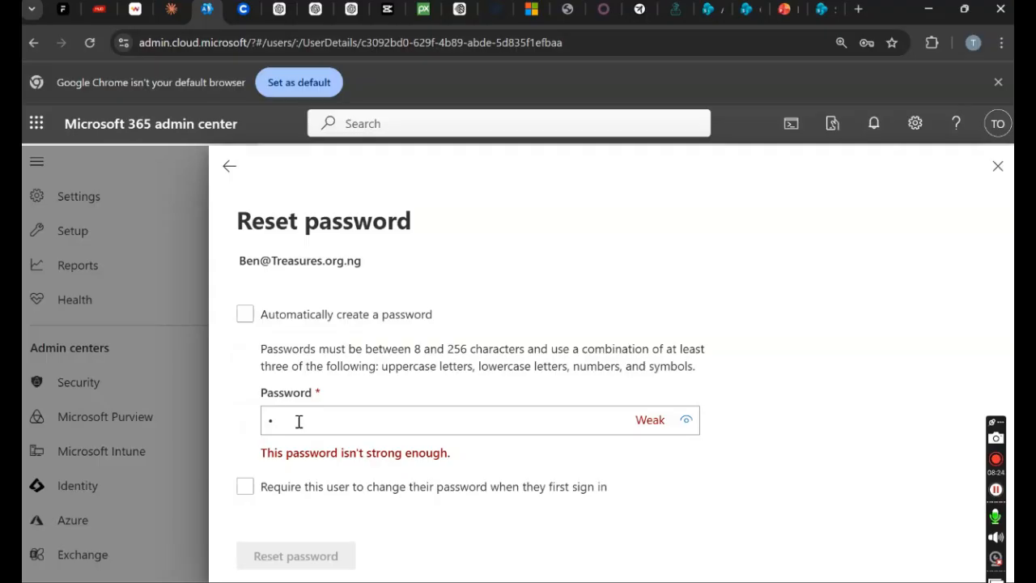
type("•••••••••••")
left_click(298, 563)
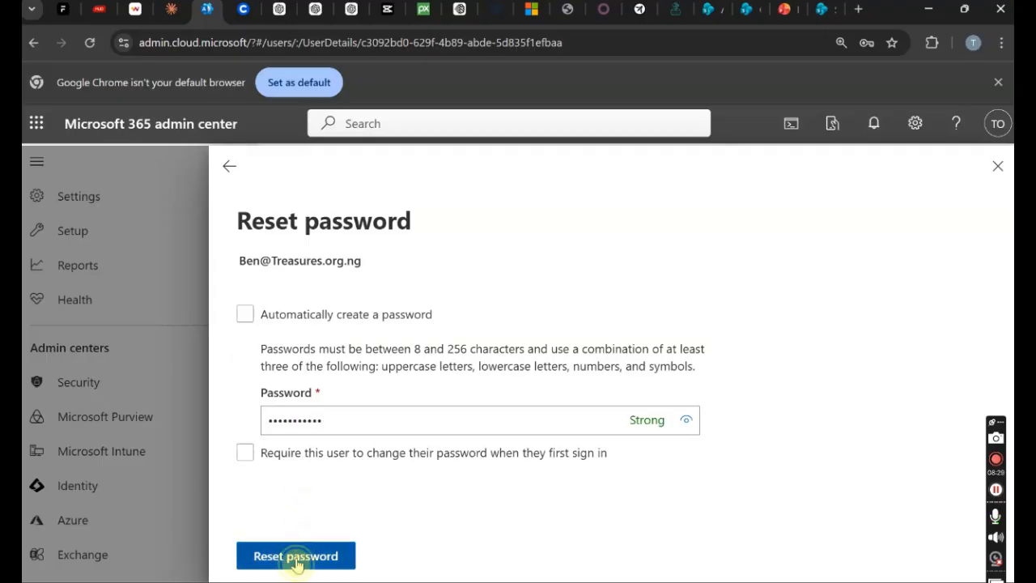
left_click(998, 121)
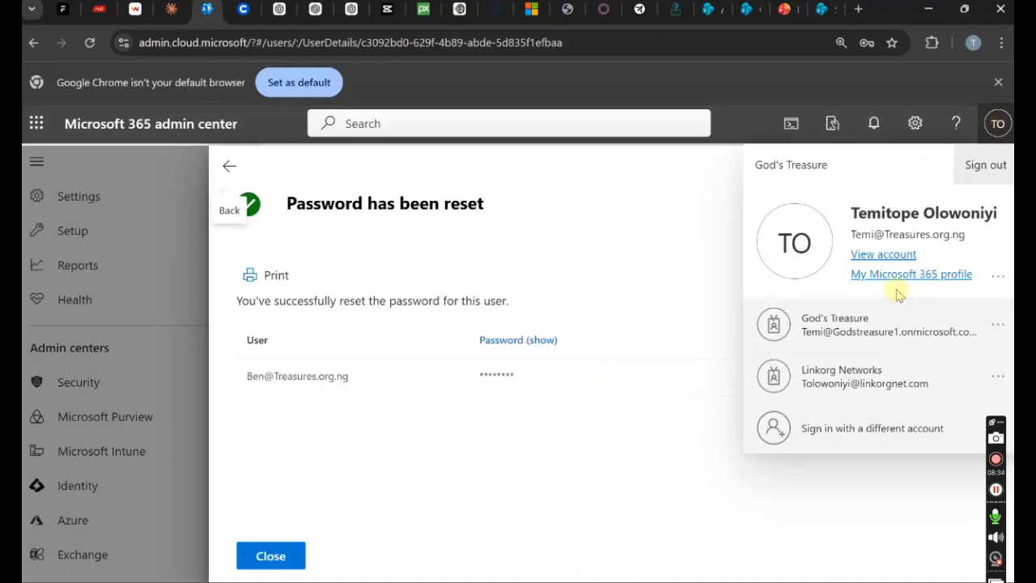
- Open a new Chrome Incognito window and load office.com
left_click(825, 428)
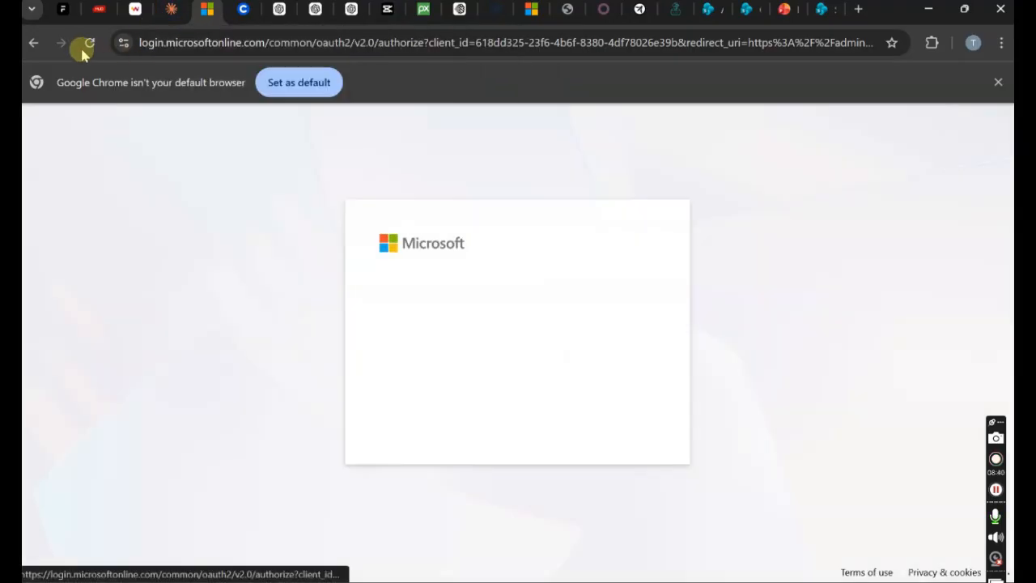
left_click(31, 43)
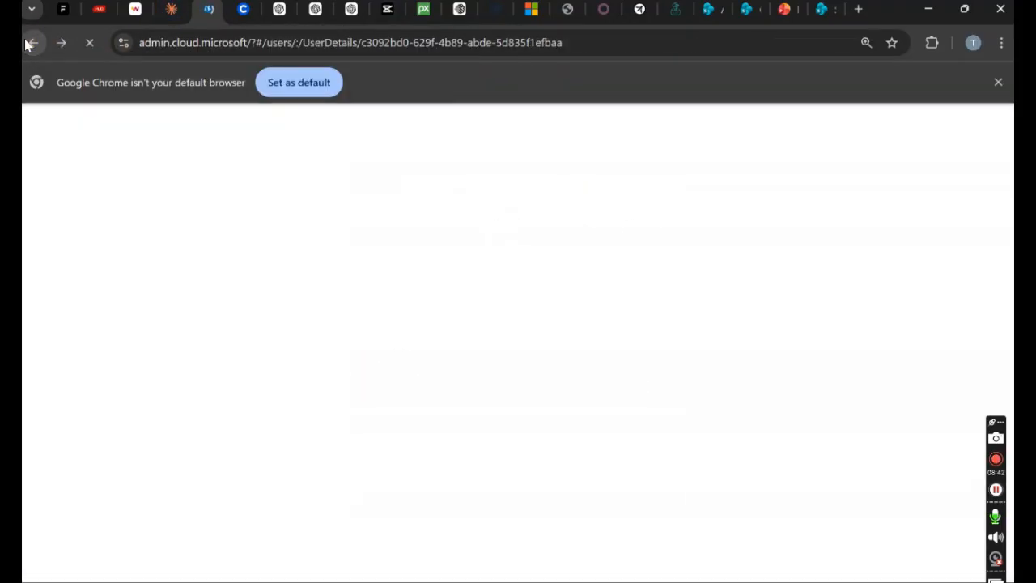
left_click(1002, 44)
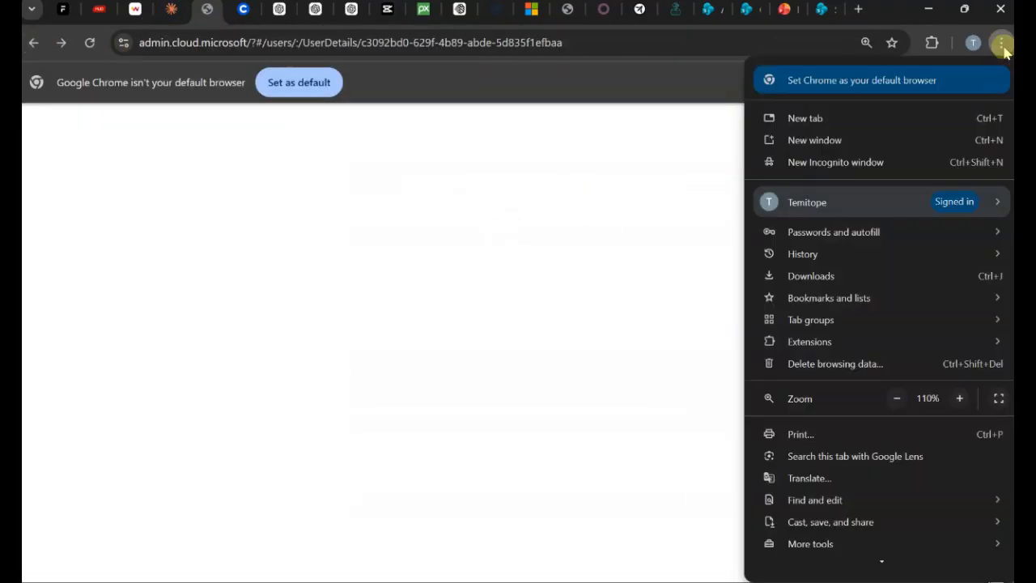
left_click(773, 166)
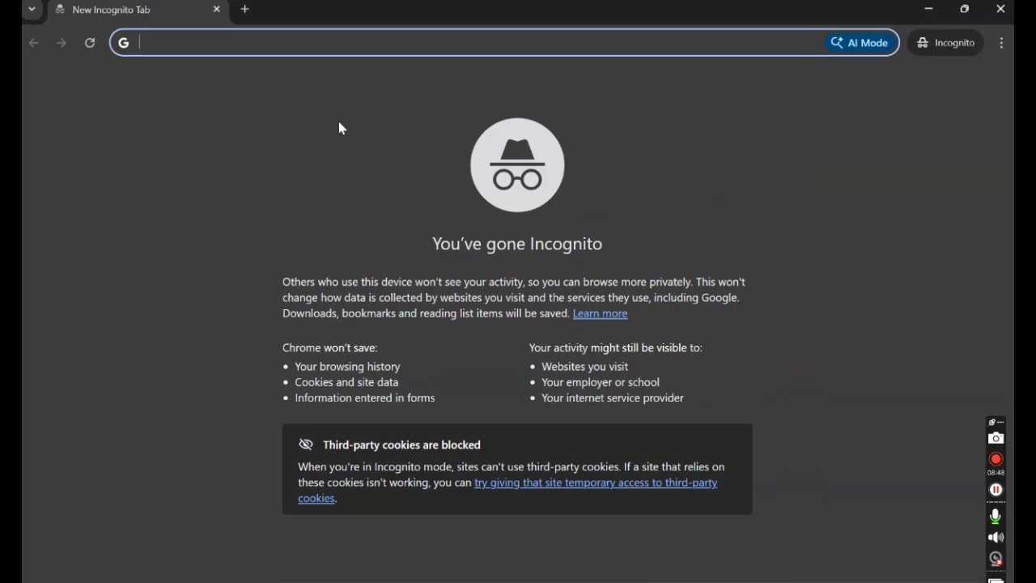
type("office.com")
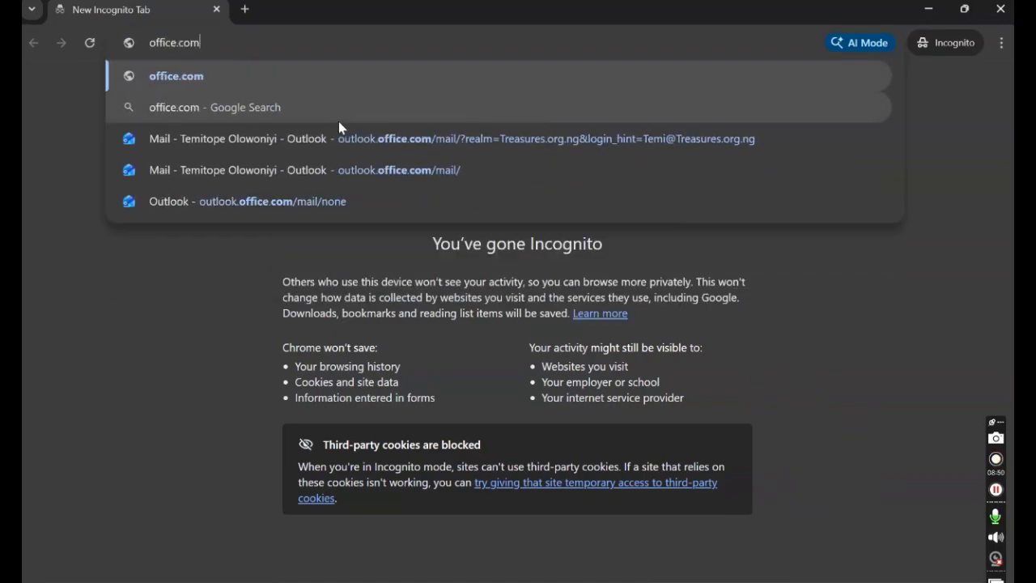
key("Return")
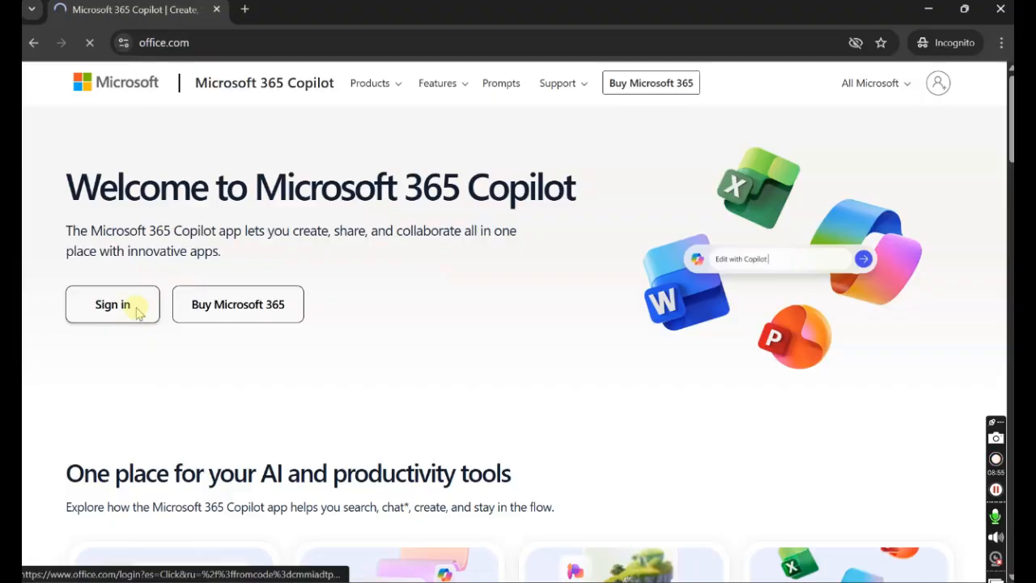
- Sign in with the user's e-mail and reset password, then begin extra verification setup
left_click(136, 311)
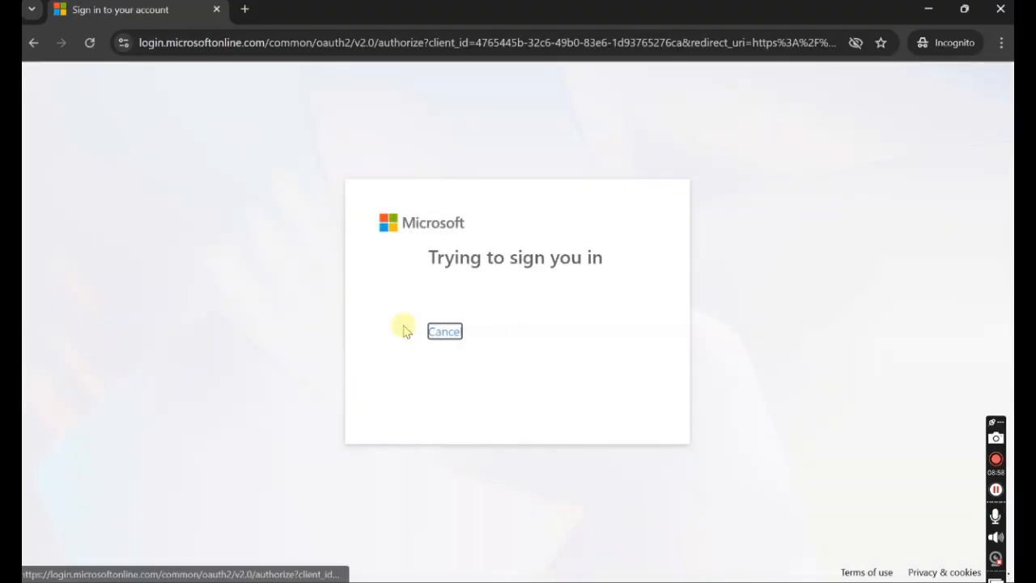
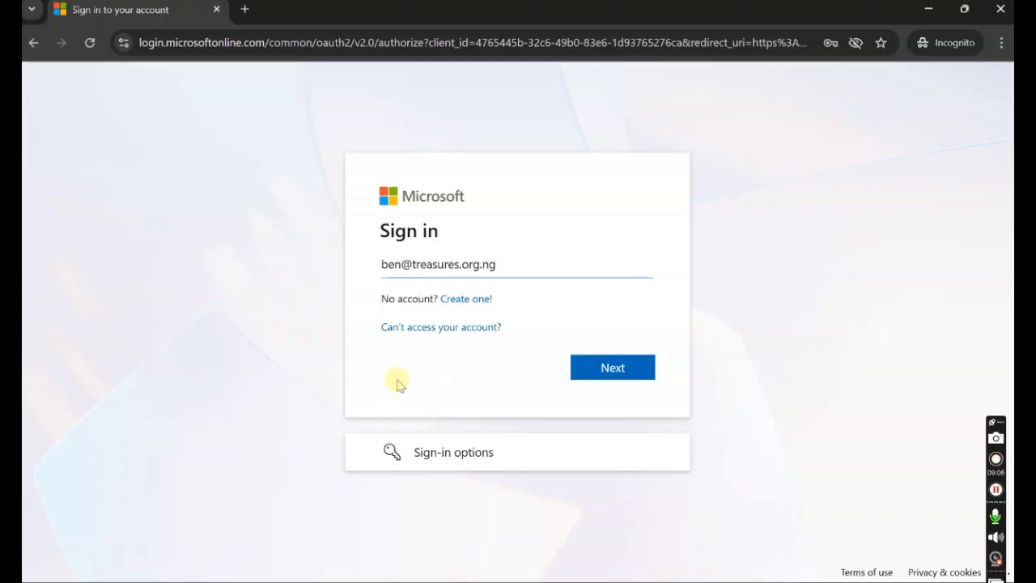
left_click(607, 370)
type("*******")
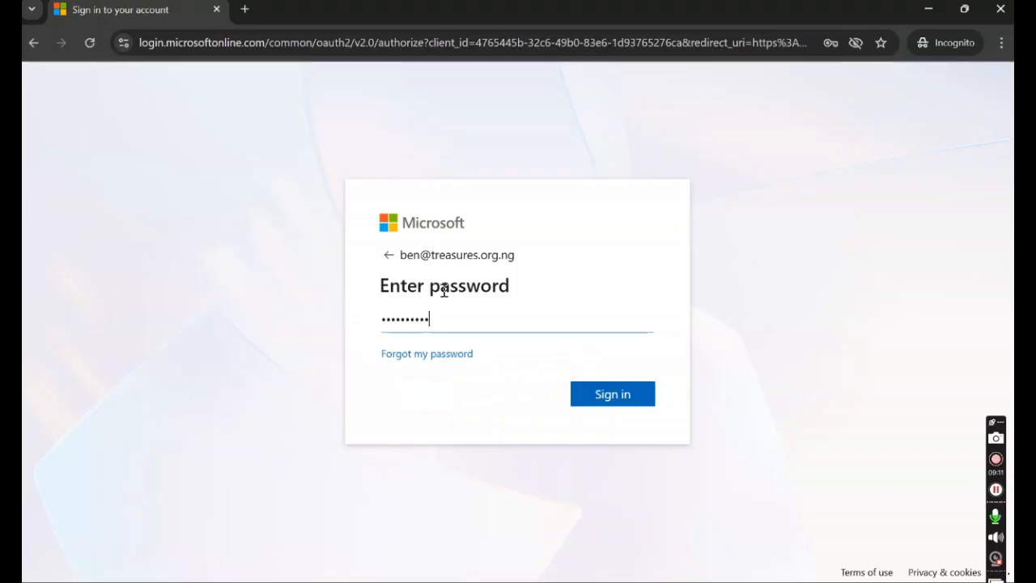
key("Return")
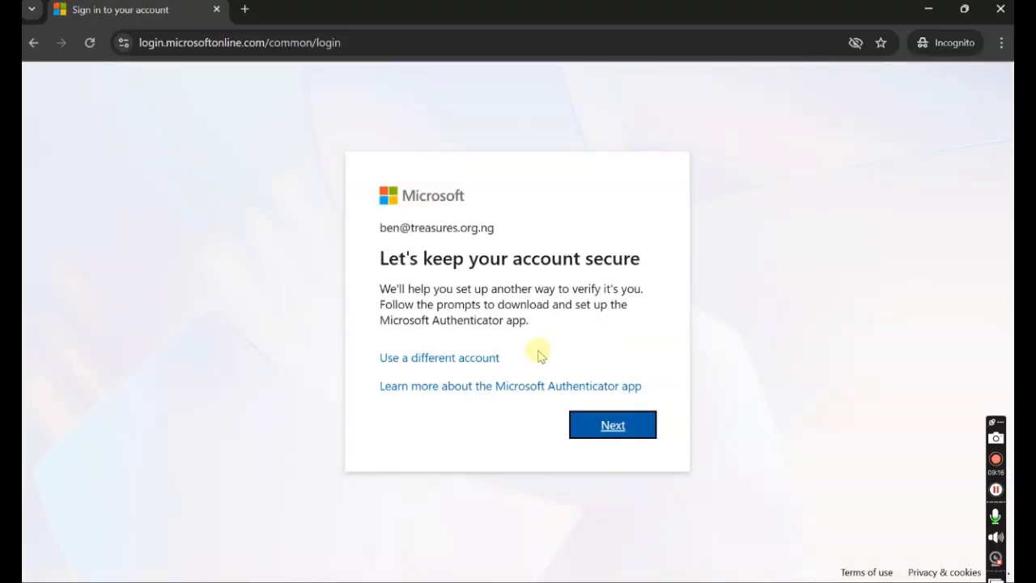
left_click(612, 426)
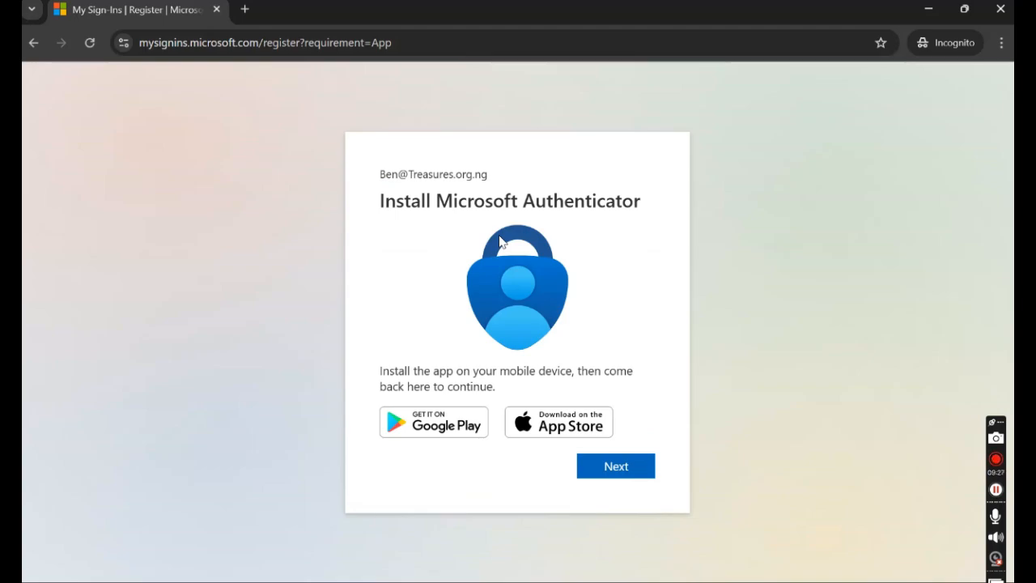
- Register Microsoft Authenticator via the QR code, stay signed in, and dismiss the welcome overview
left_click(609, 469)
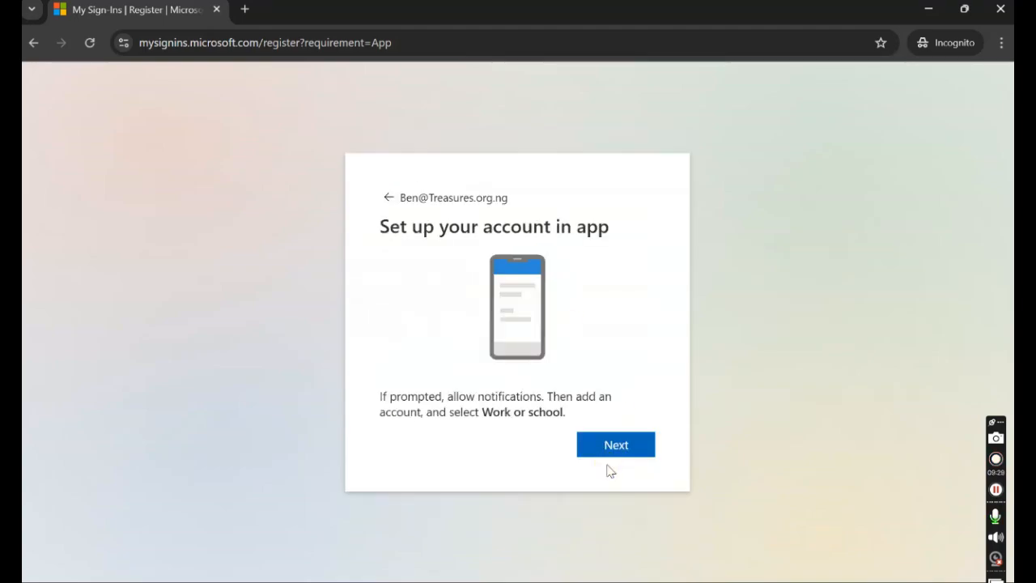
left_click(619, 451)
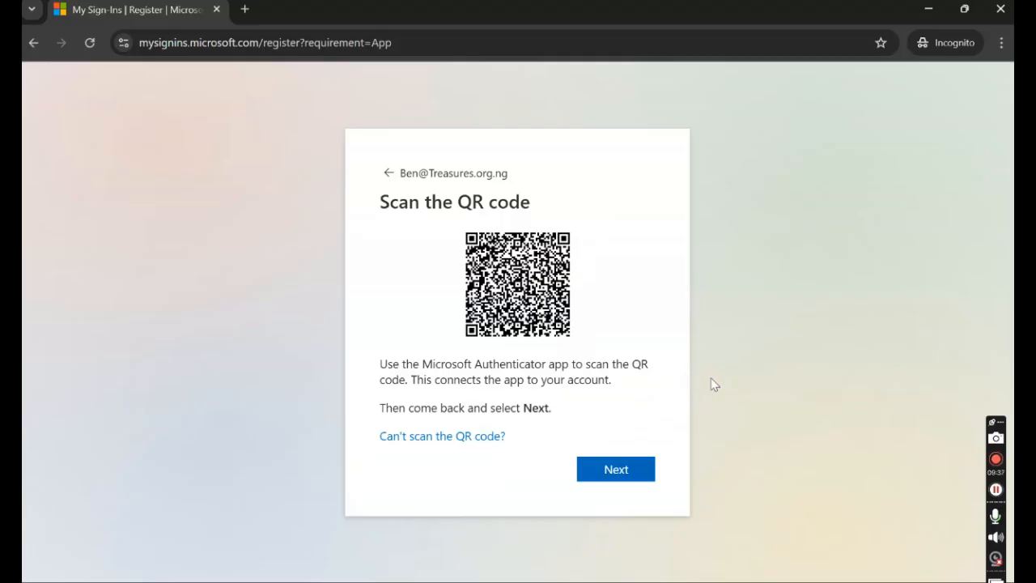
left_click(612, 481)
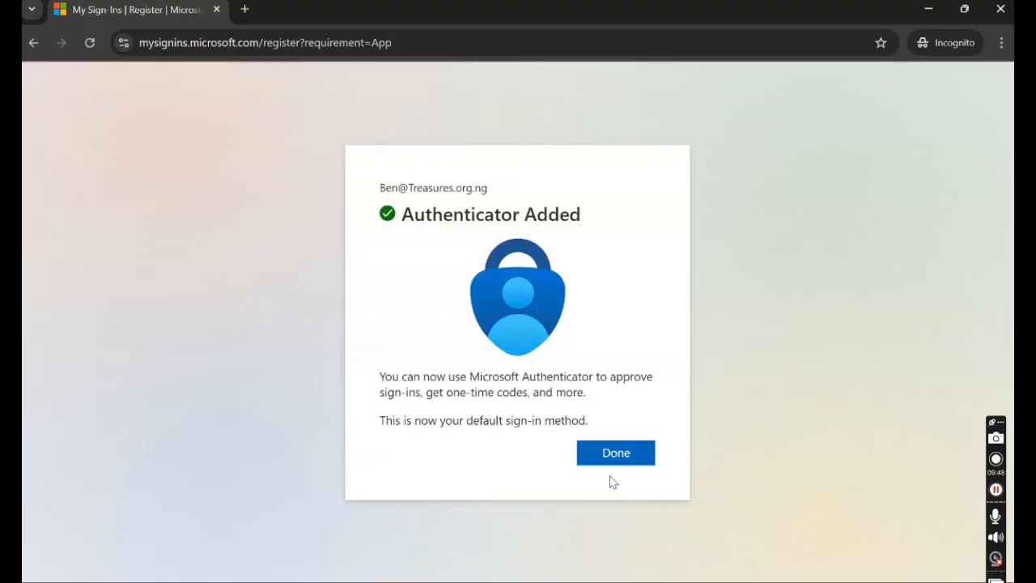
left_click(615, 462)
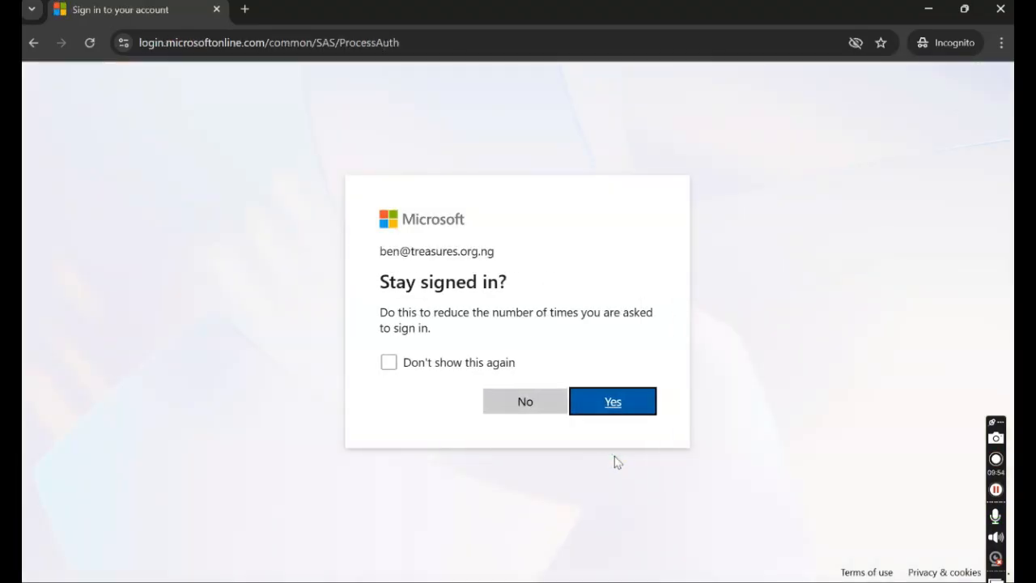
left_click(589, 408)
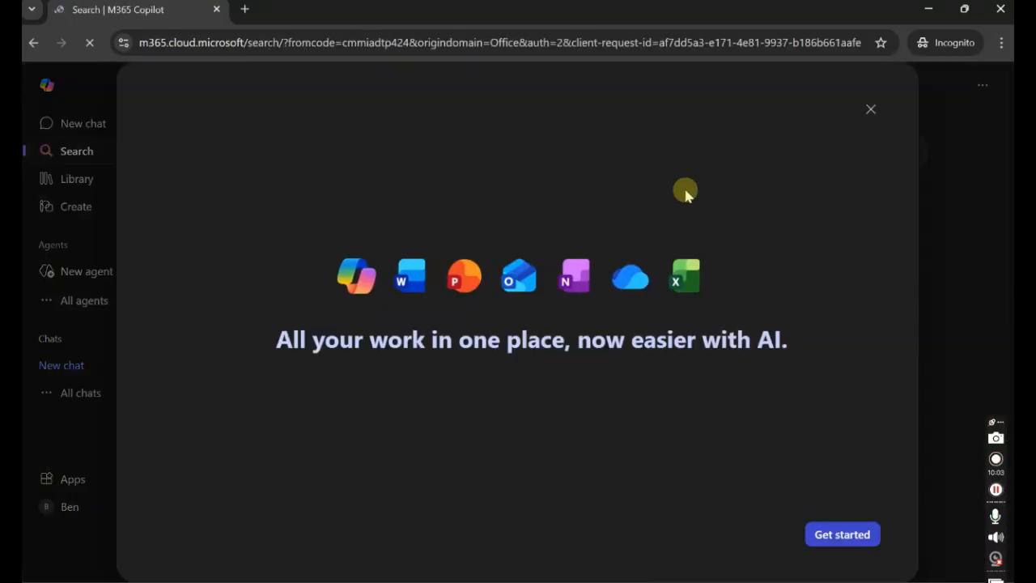
left_click(870, 114)
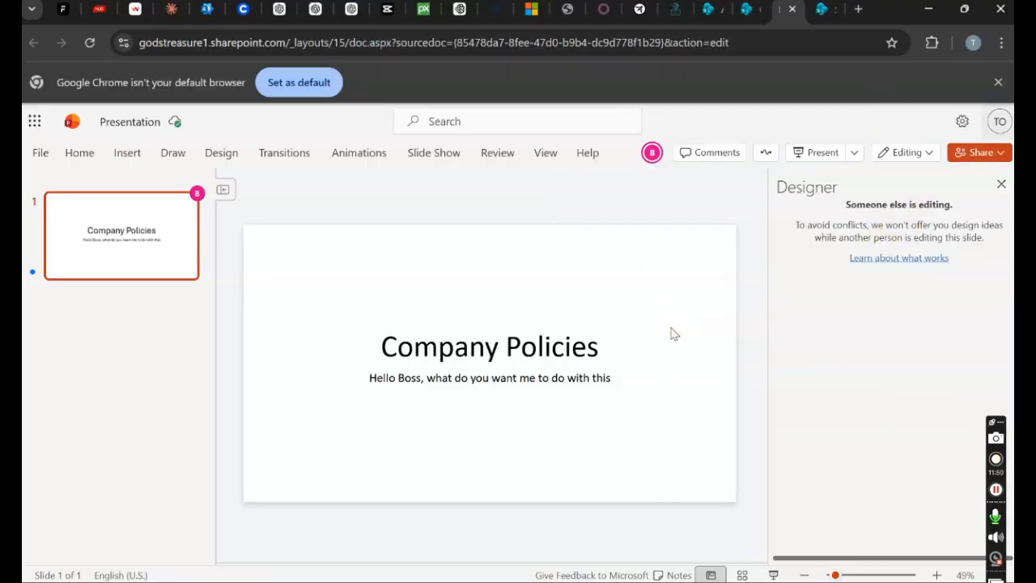
- Check the collaborator's 'Editing Slide 1' card, then close the Designer pane
left_click(652, 153)
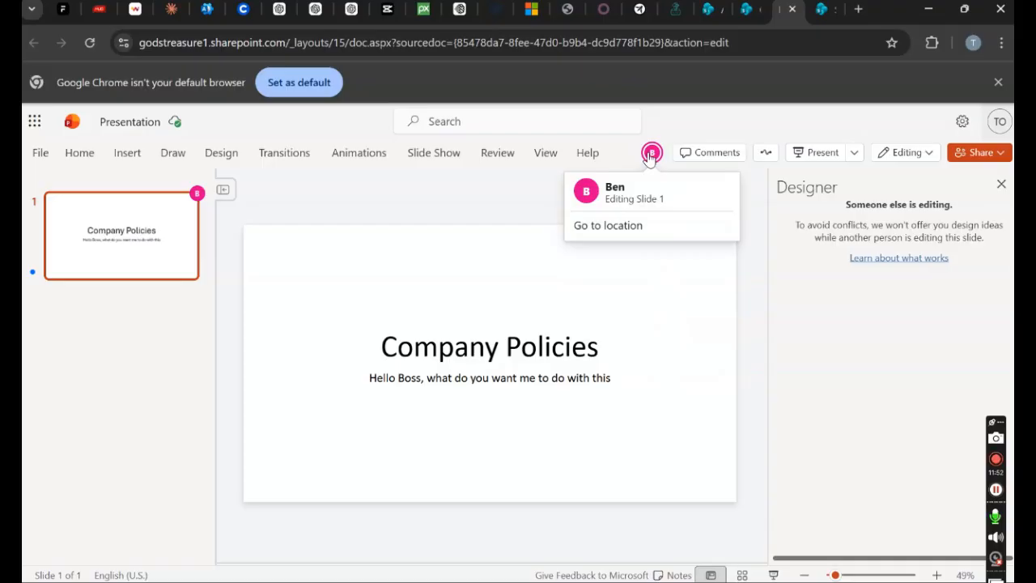
left_click(513, 440)
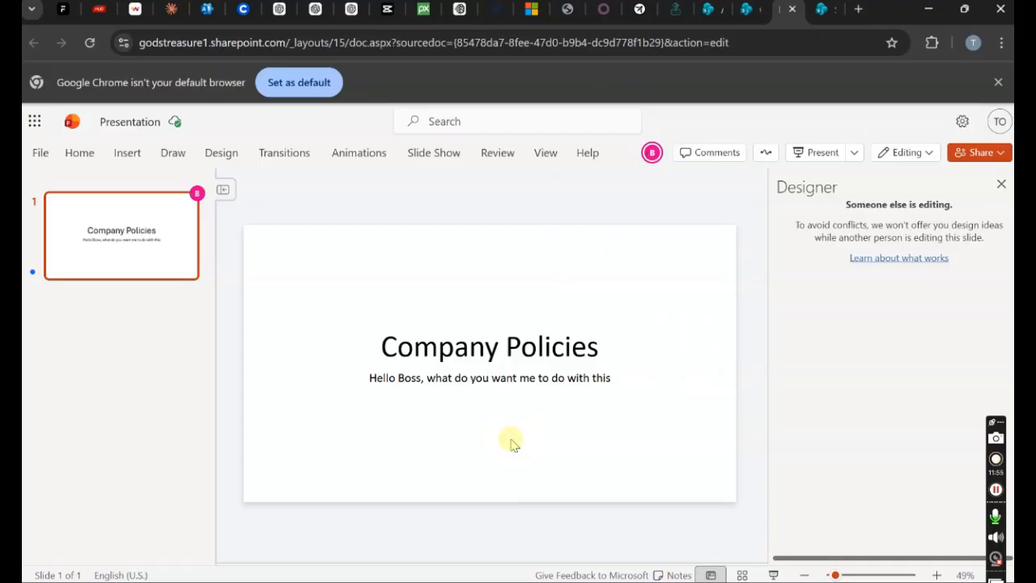
left_click(1003, 185)
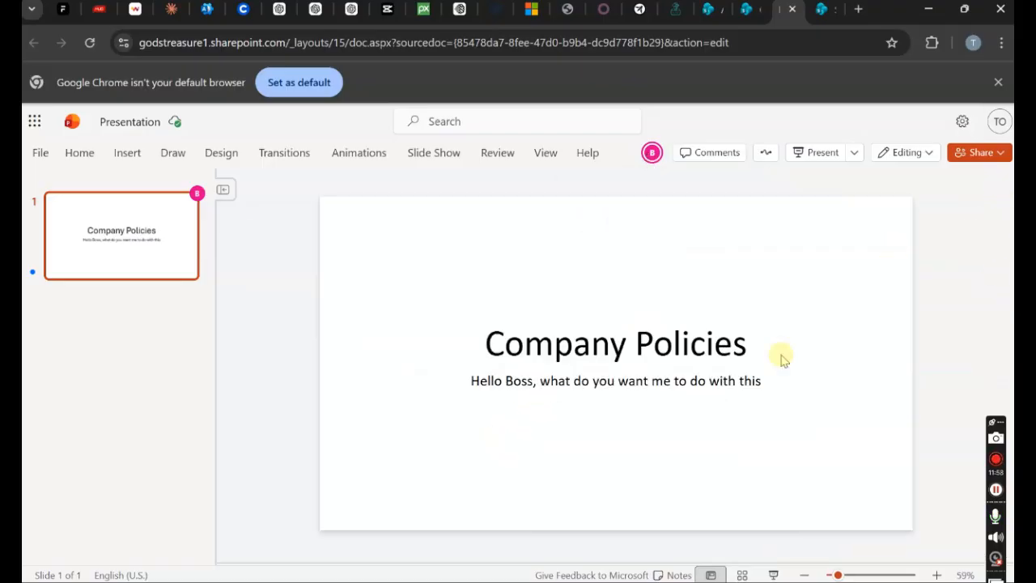
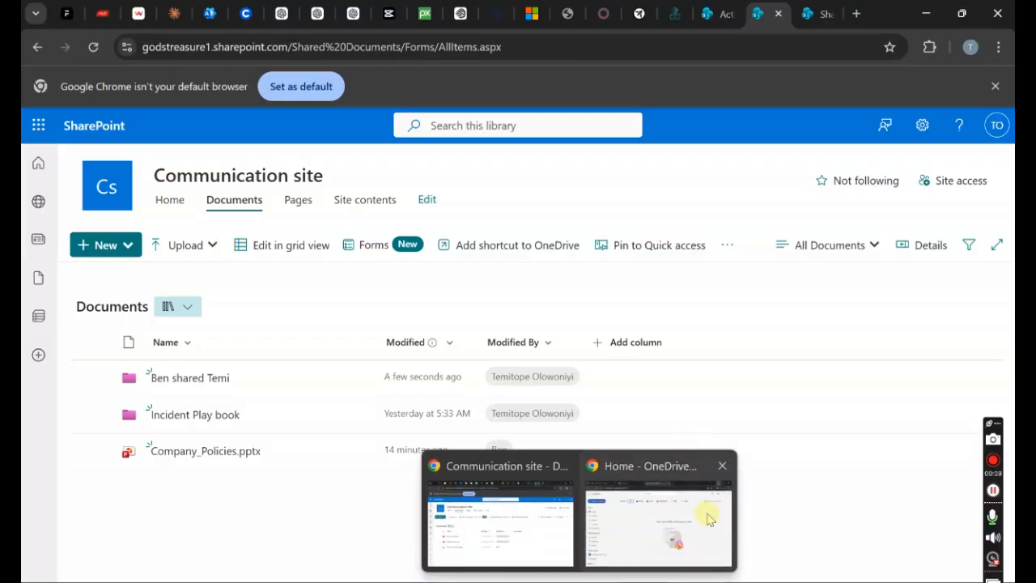
- As the second user, reload OneDrive and open the Communication site library containing Ben shared Temi
left_click(705, 513)
left_click(997, 87)
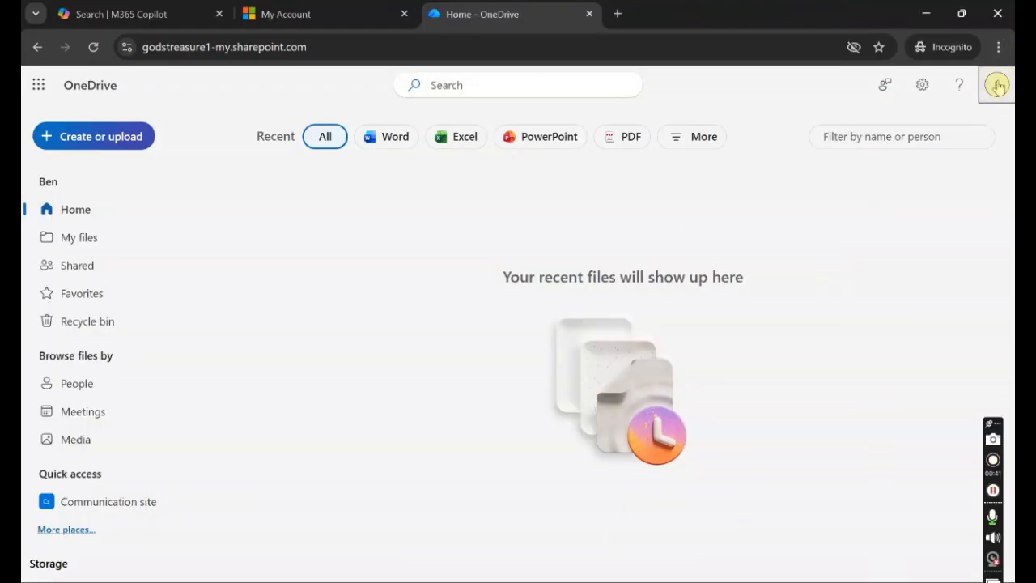
left_click(996, 85)
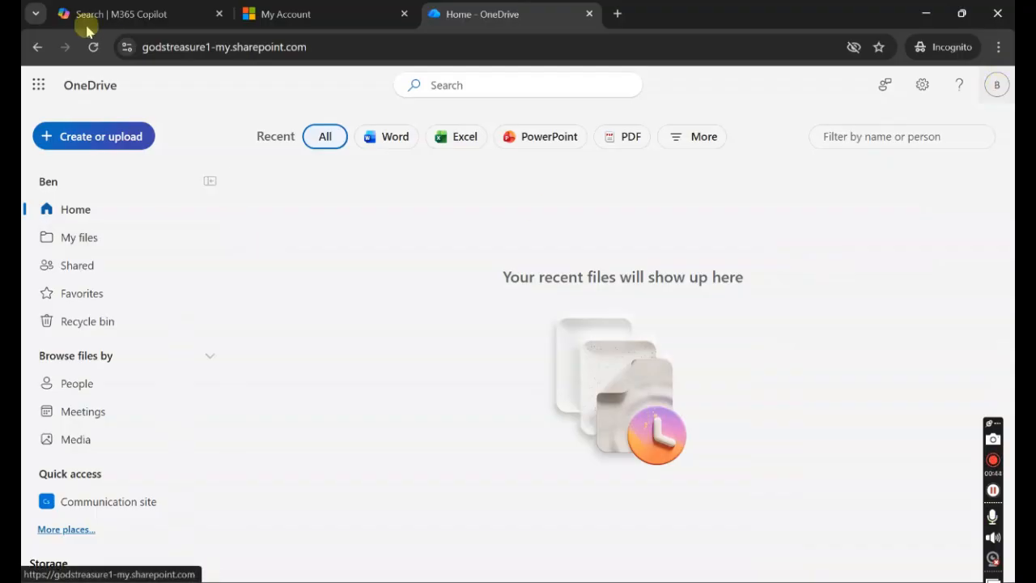
left_click(93, 49)
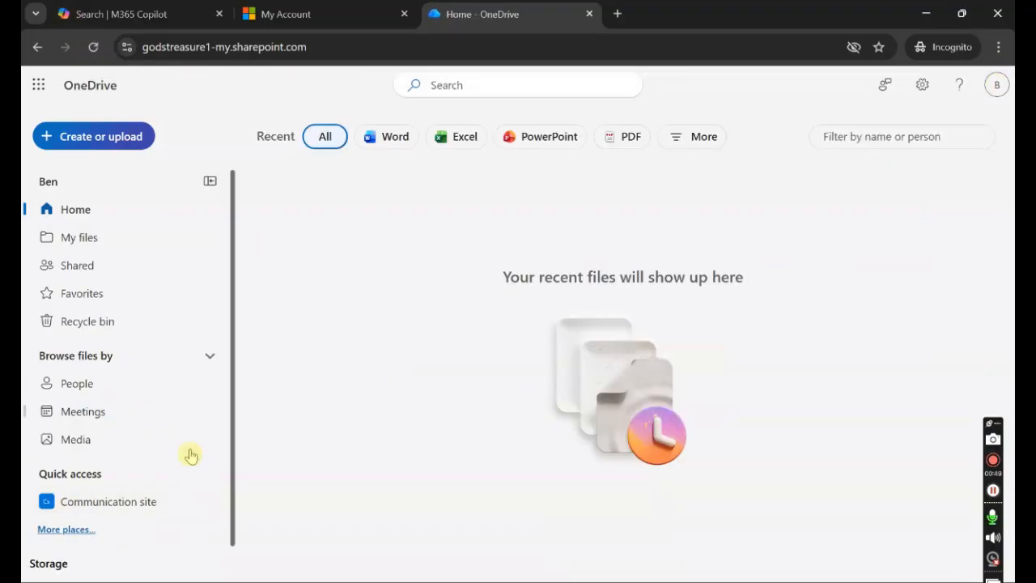
left_click(133, 510)
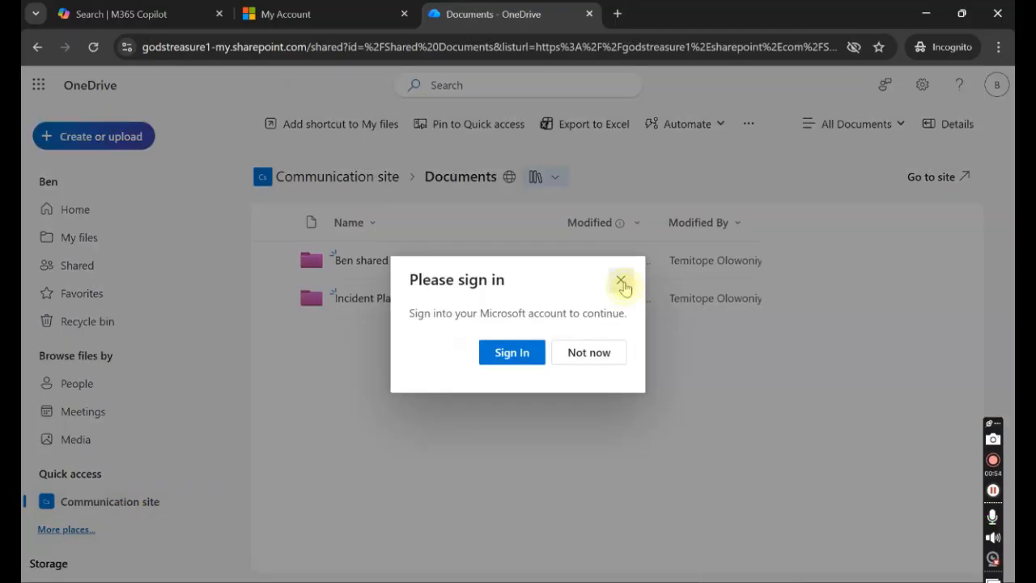
left_click(620, 279)
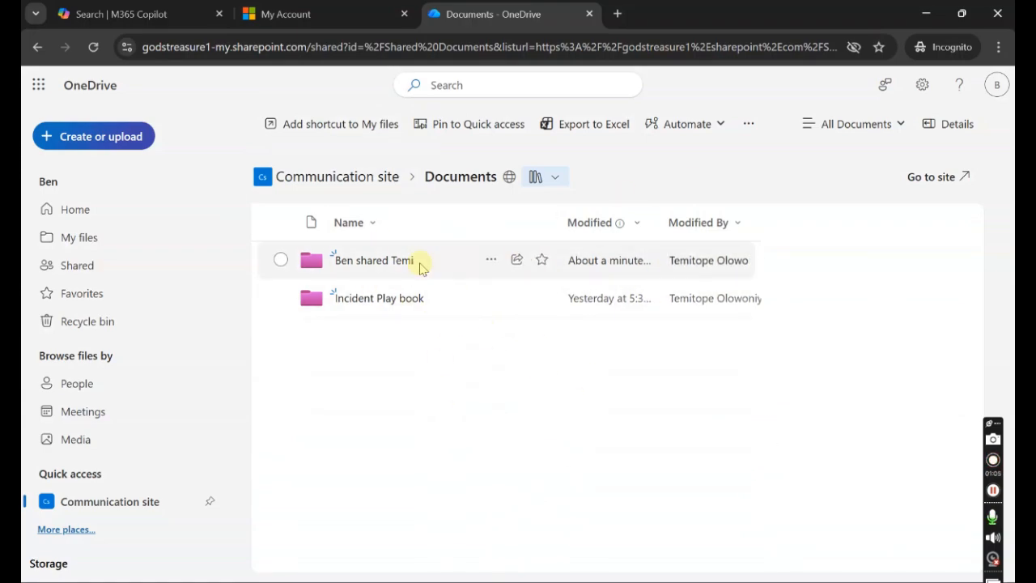
left_click(925, 13)
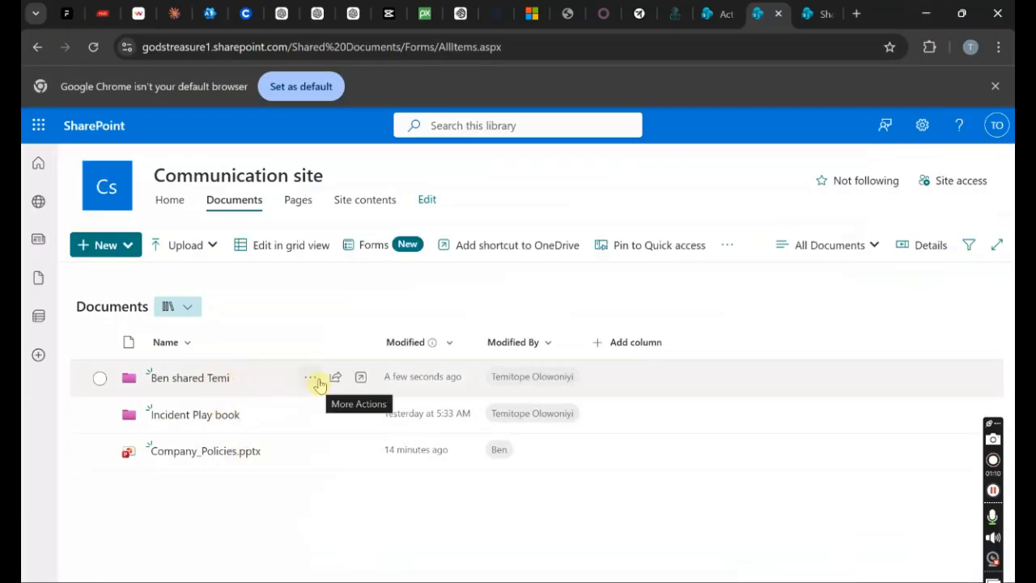
- Check the Ben shared Temi folder's Manage access panel to confirm it is shared with no one
left_click(315, 380)
left_click(348, 278)
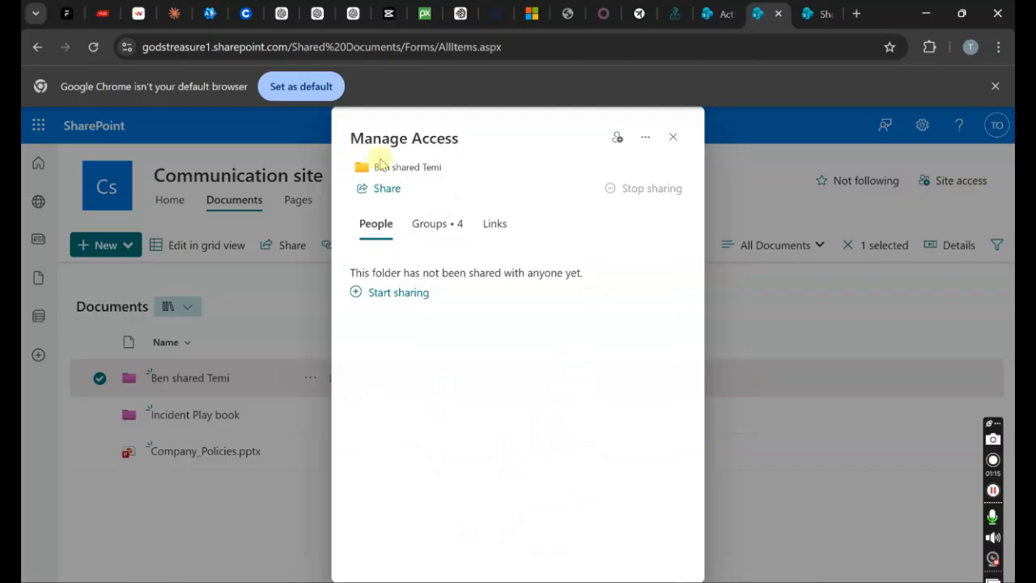
left_click(285, 299)
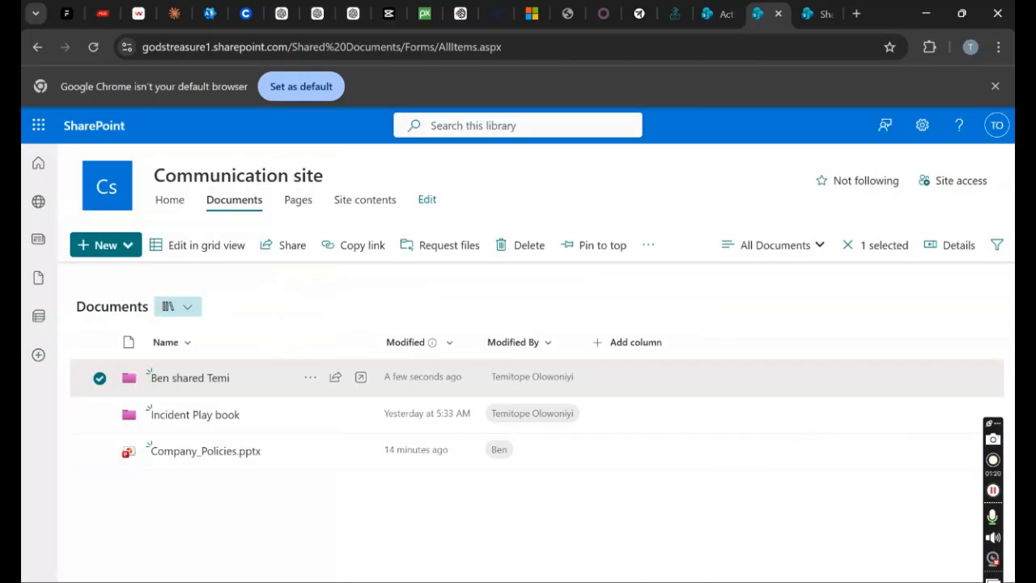
- Back in the SharePoint window, open the empty Ben shared Temi folder
left_click(579, 581)
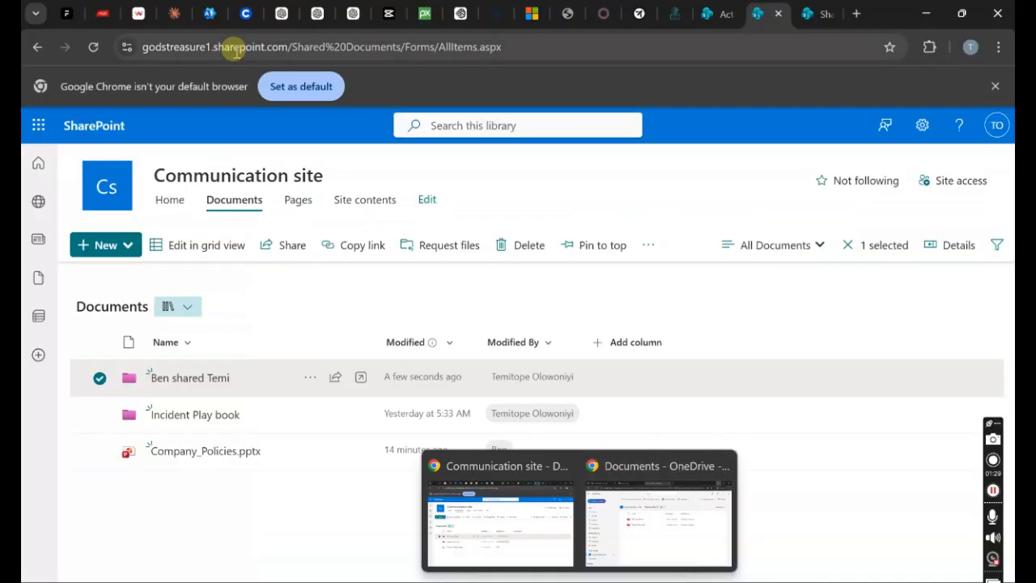
left_click(497, 521)
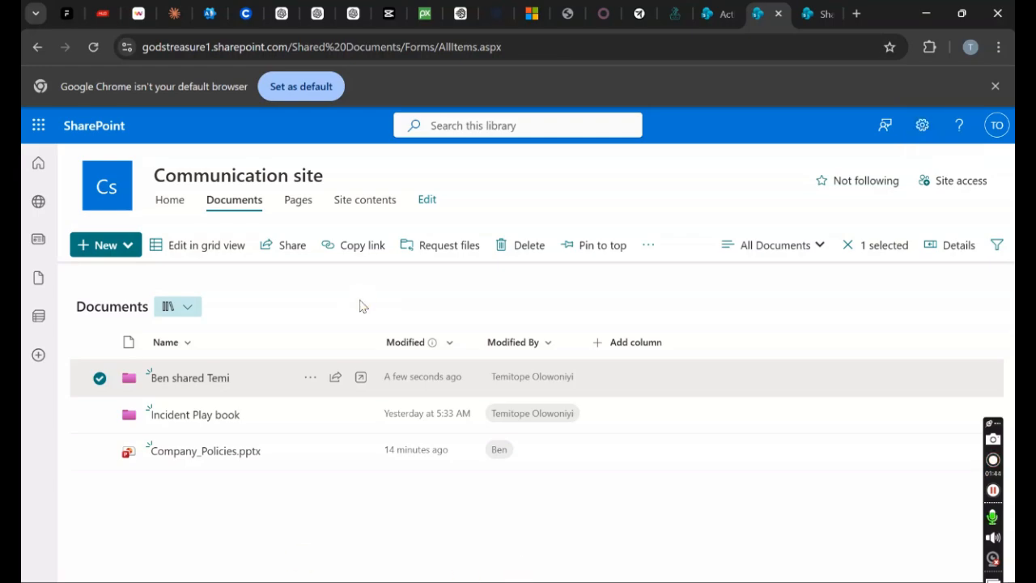
left_click(194, 380)
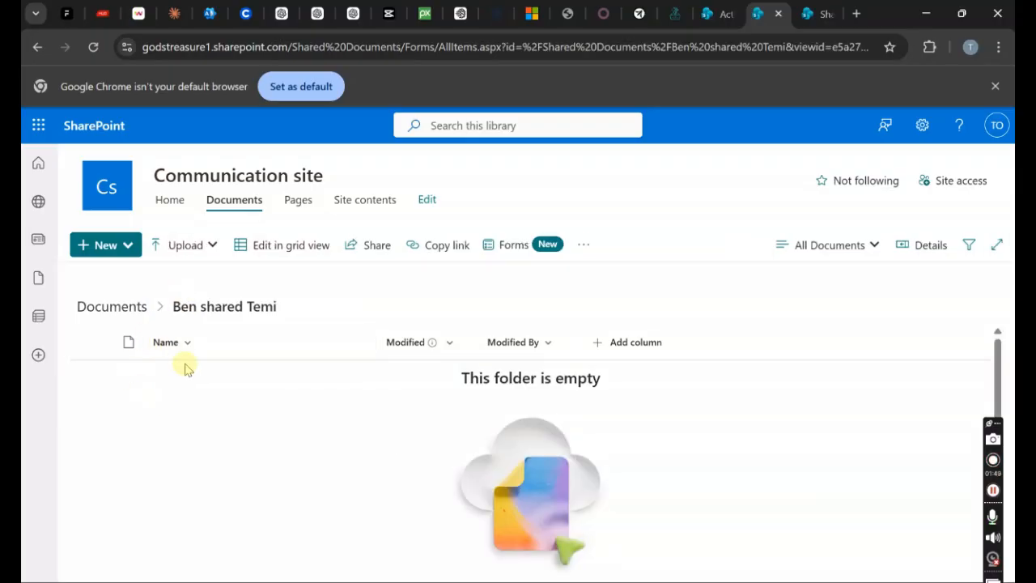
- Create a new Word file, Document.docx, in the folder and open its access settings
left_click(104, 245)
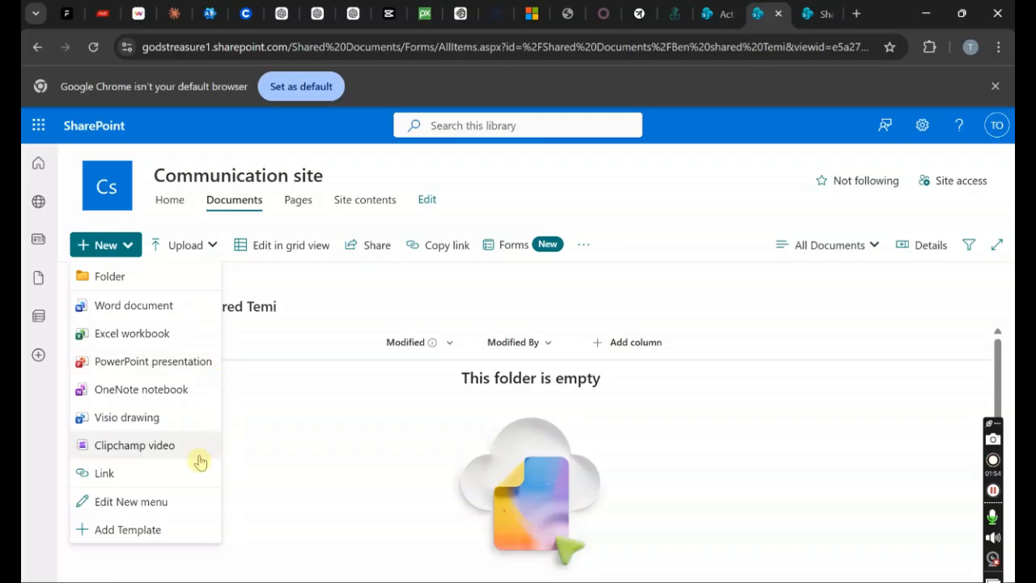
left_click(158, 305)
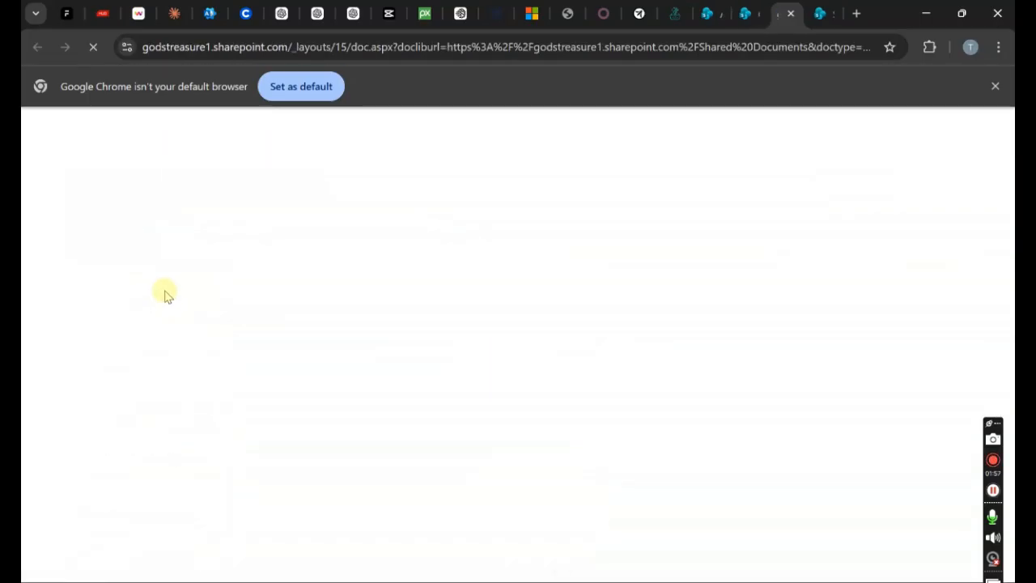
left_click(744, 13)
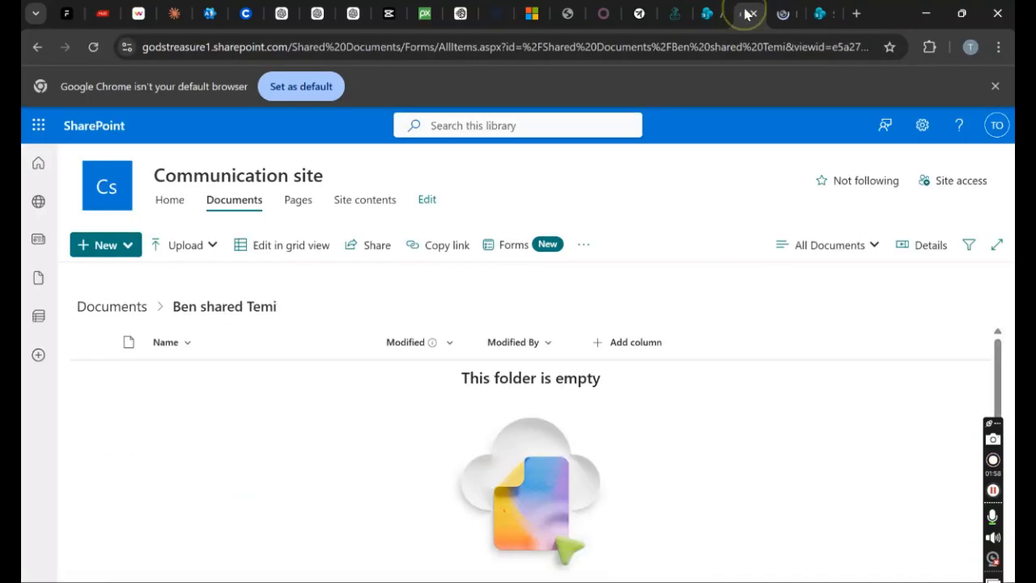
left_click(94, 47)
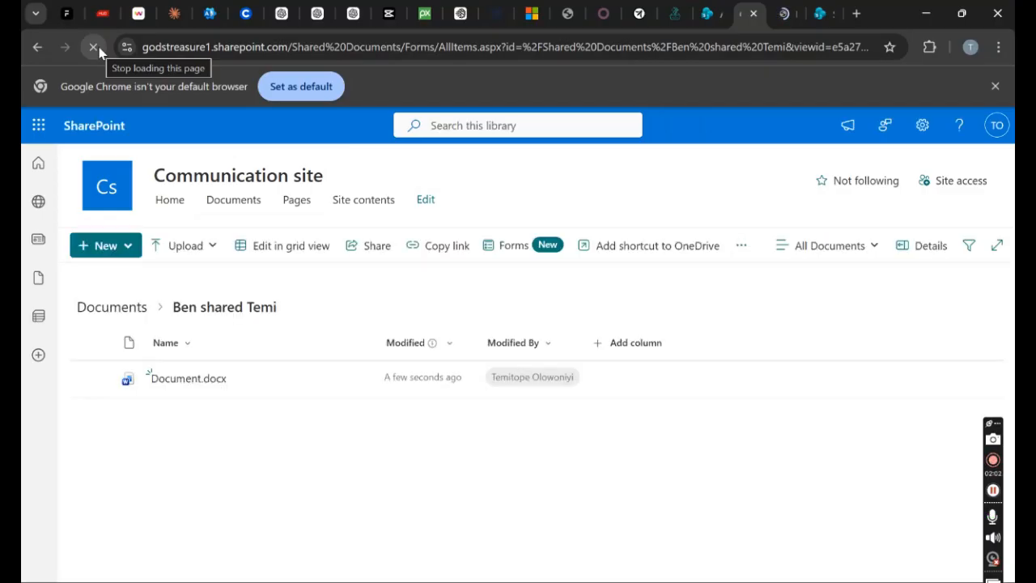
left_click(334, 380)
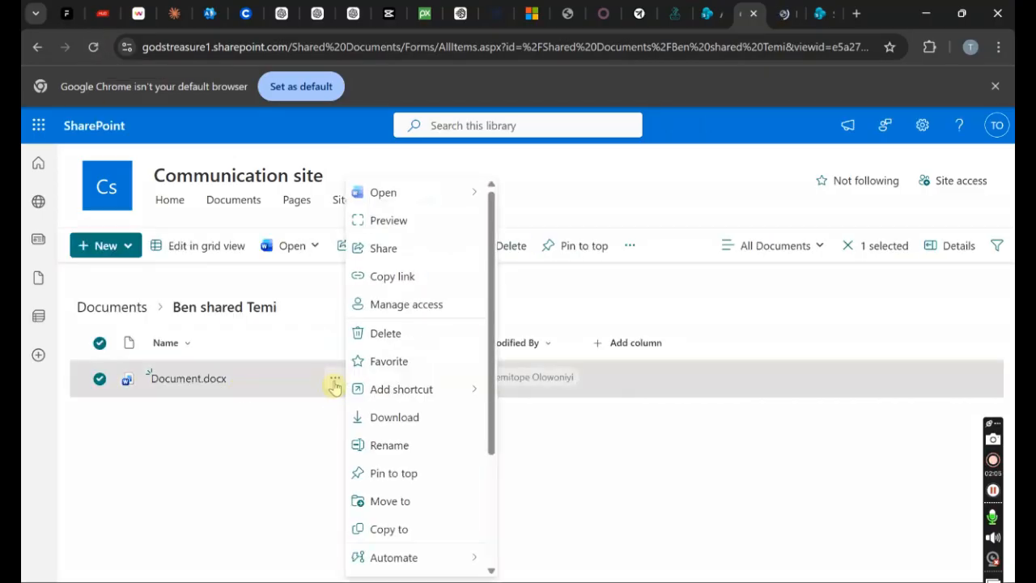
left_click(398, 315)
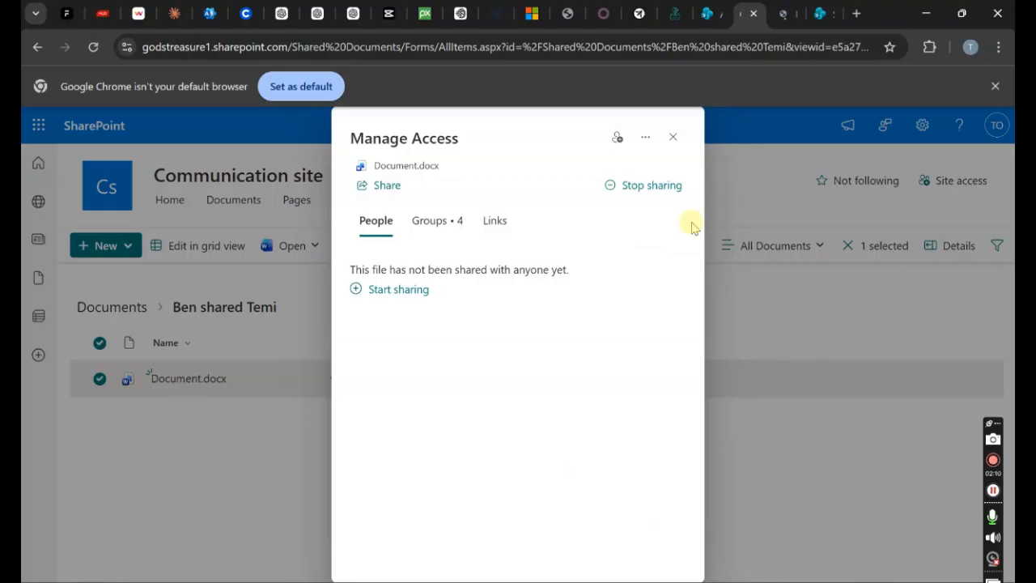
- As the second user, reload OneDrive and open Ben shared Temi, which now lists Document.docx
mouse_move(579, 581)
left_click(662, 520)
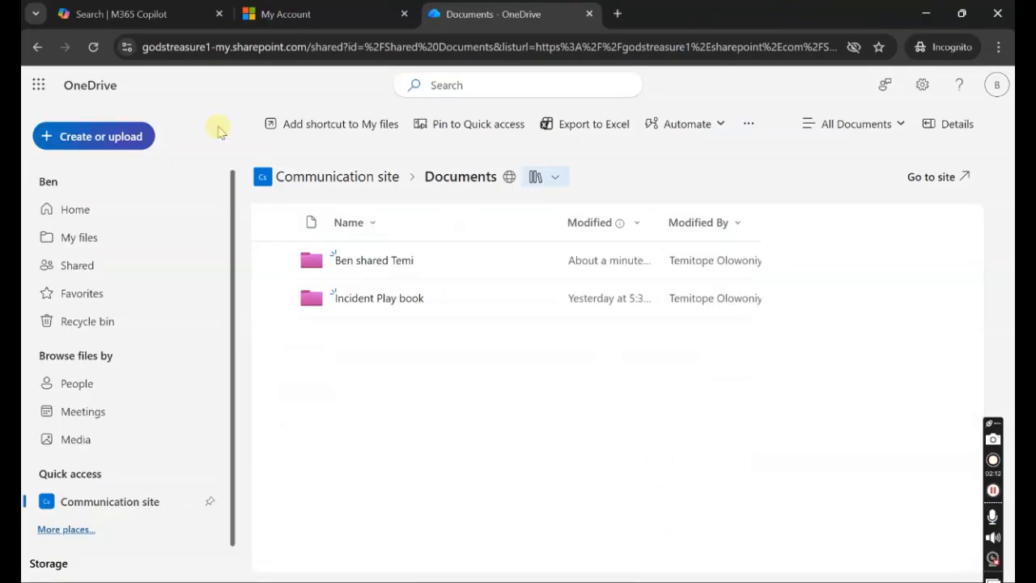
left_click(93, 47)
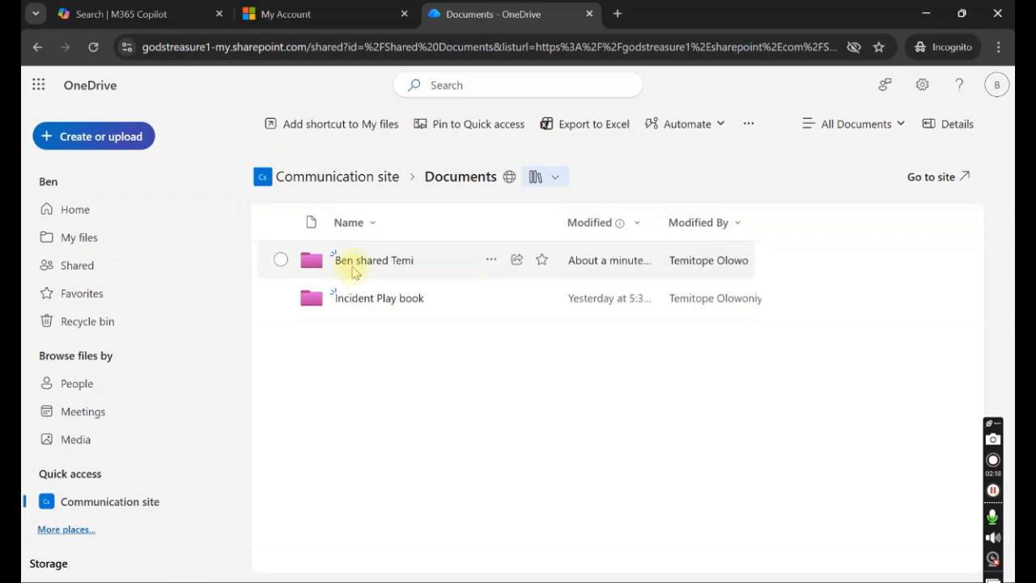
left_click(358, 260)
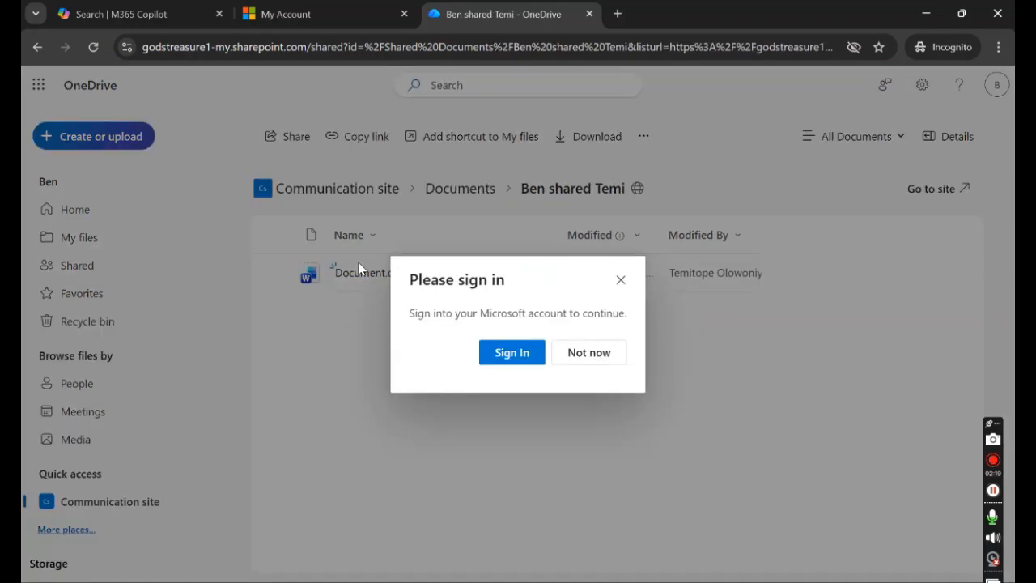
left_click(620, 280)
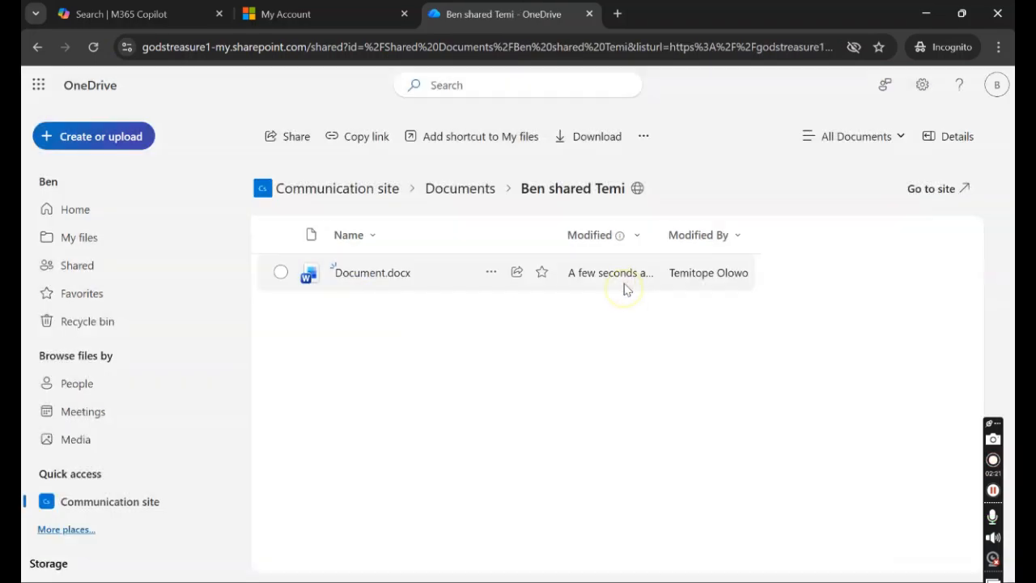
left_click(489, 272)
left_click(542, 269)
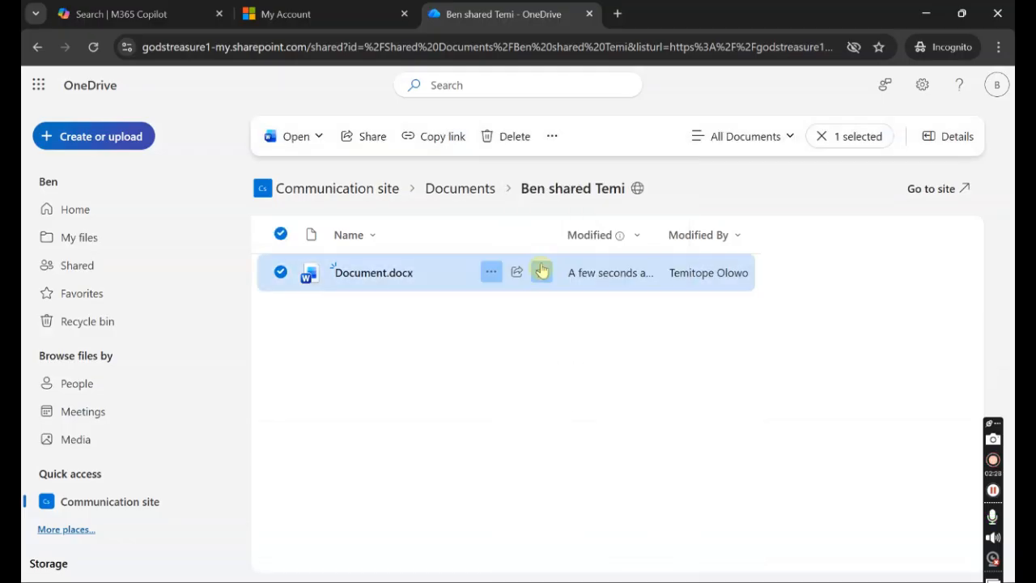
left_click(491, 273)
left_click(934, 16)
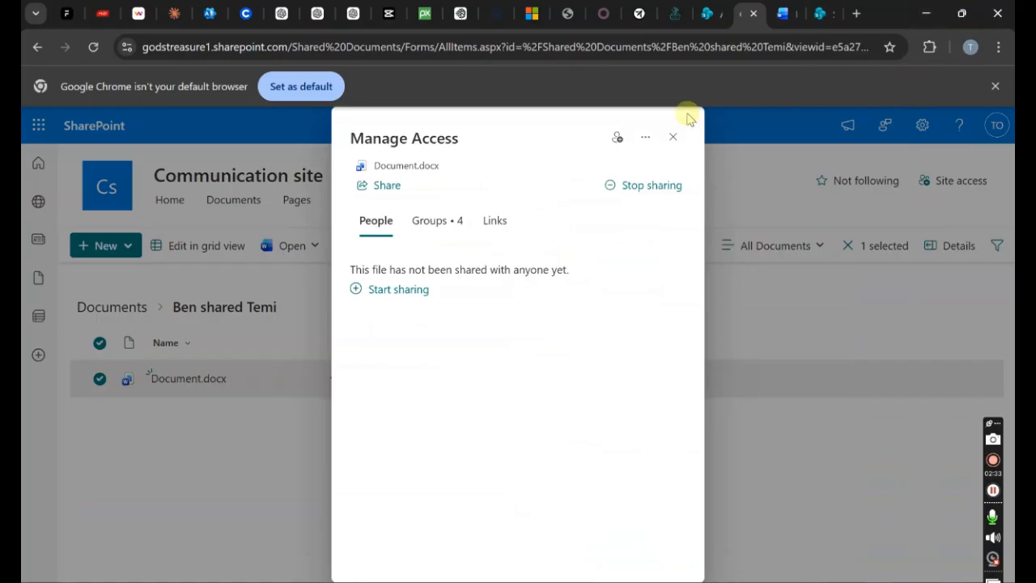
- Review which people and groups have access to Document.docx
left_click(673, 136)
left_click(335, 378)
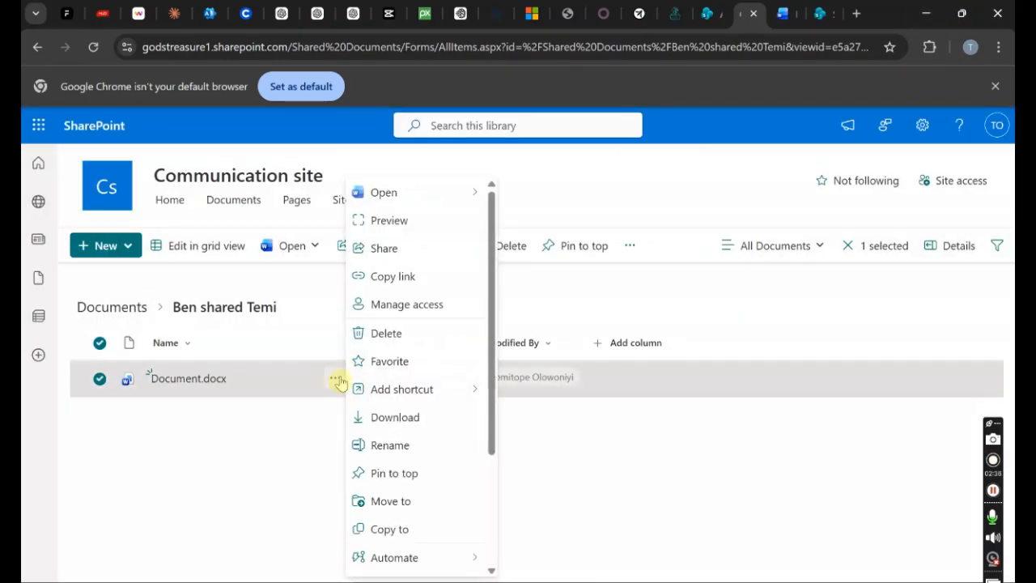
left_click(396, 307)
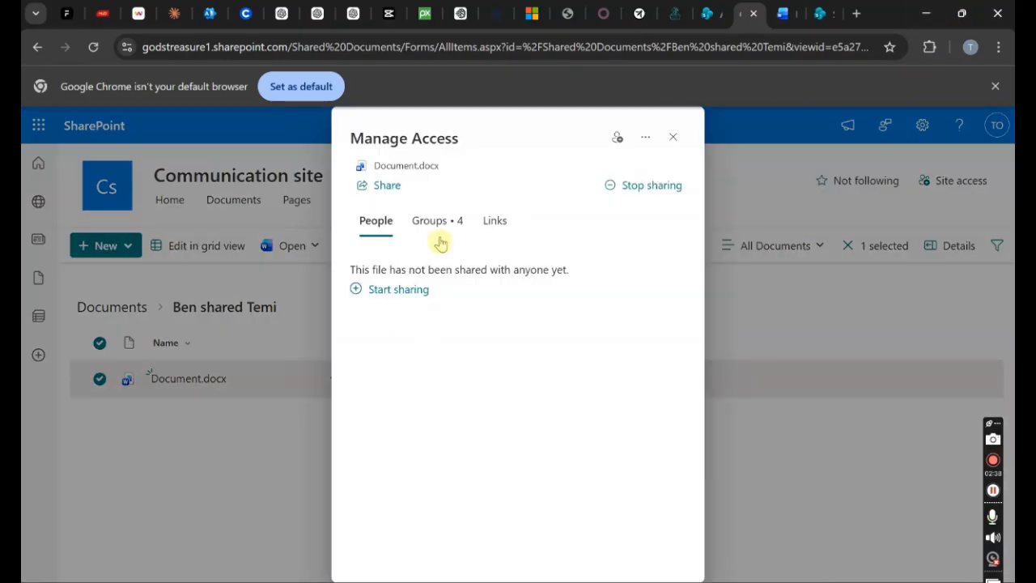
left_click(441, 241)
left_click(394, 237)
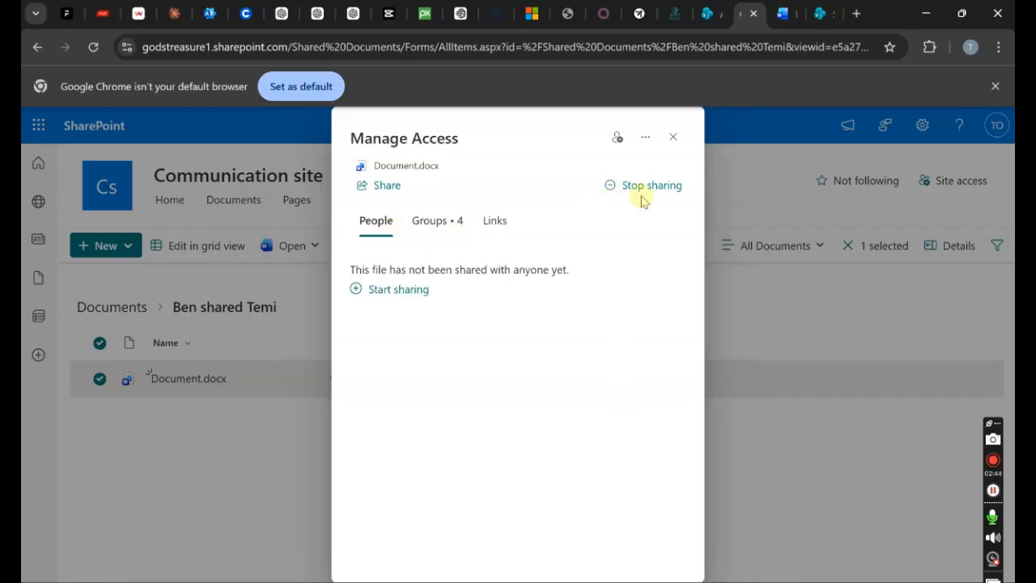
left_click(289, 323)
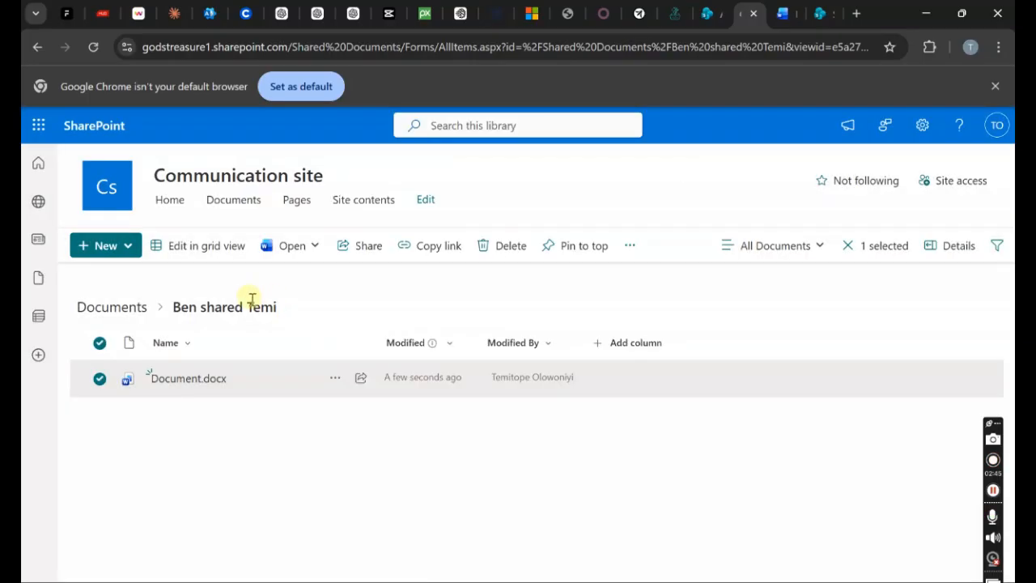
- Check the Ben shared Temi folder's access settings from the library root, then reopen the folder
left_click(135, 311)
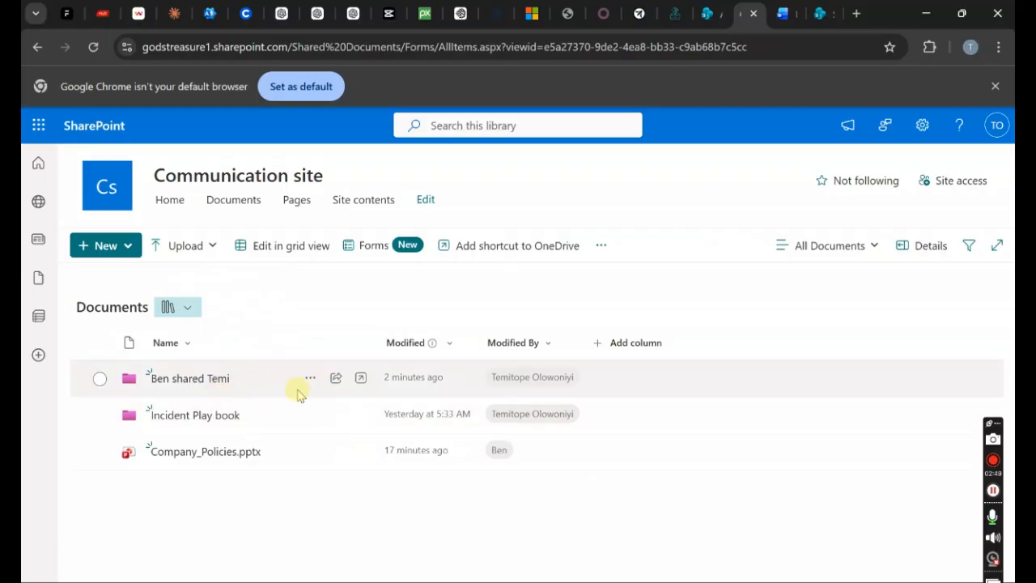
left_click(310, 381)
left_click(388, 277)
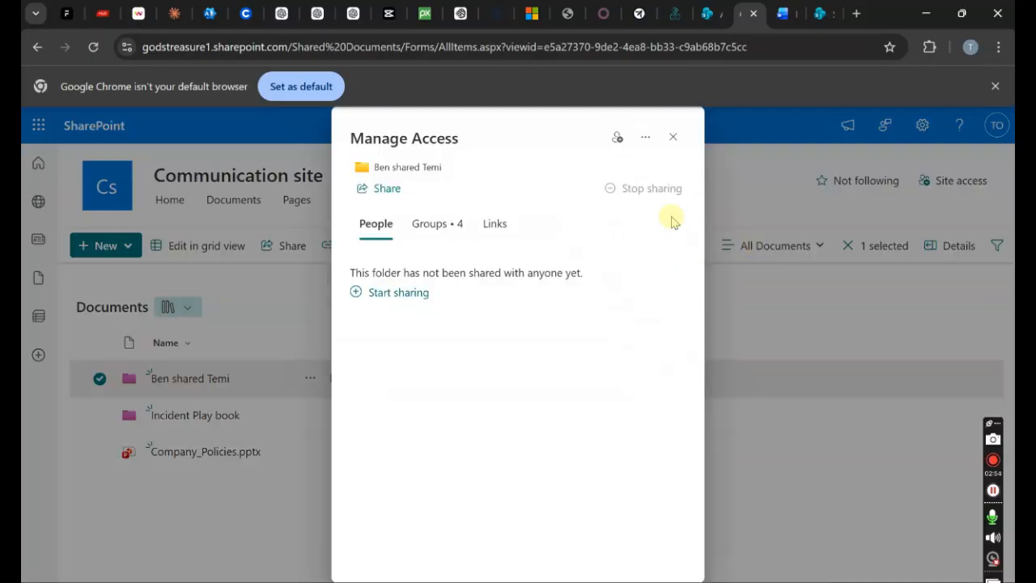
left_click(676, 140)
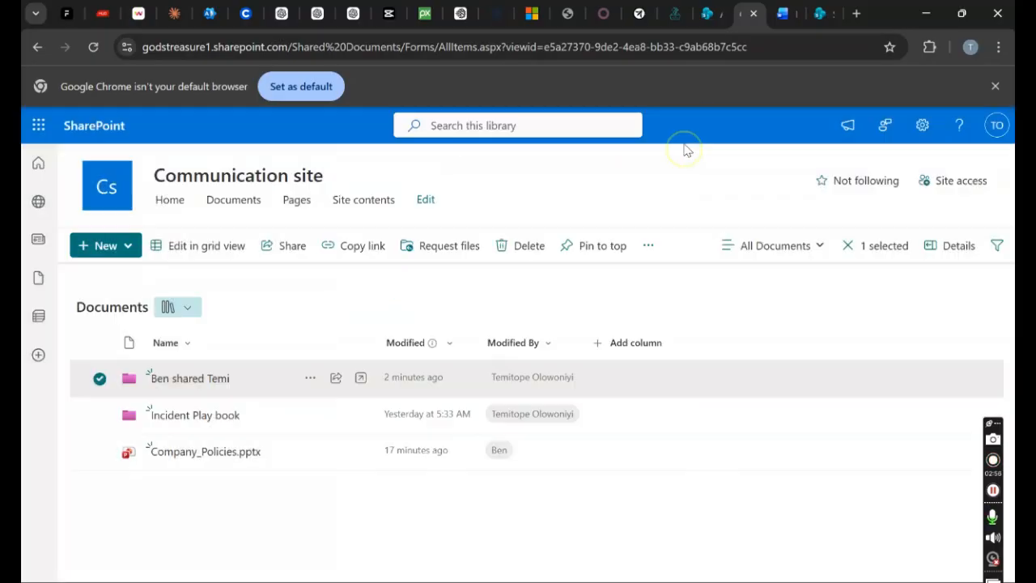
left_click(207, 377)
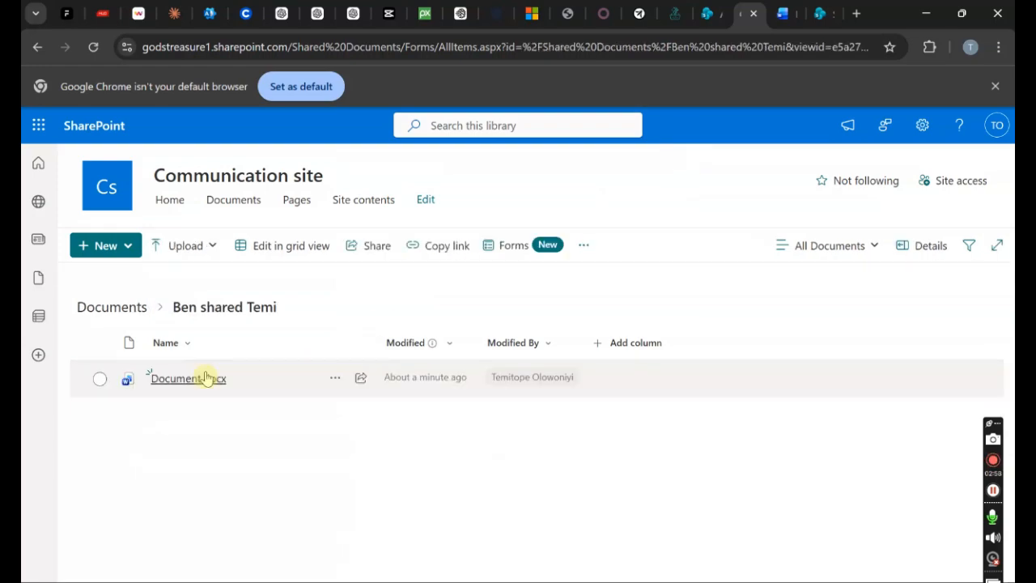
- Stop sharing Document.docx and confirm
left_click(338, 380)
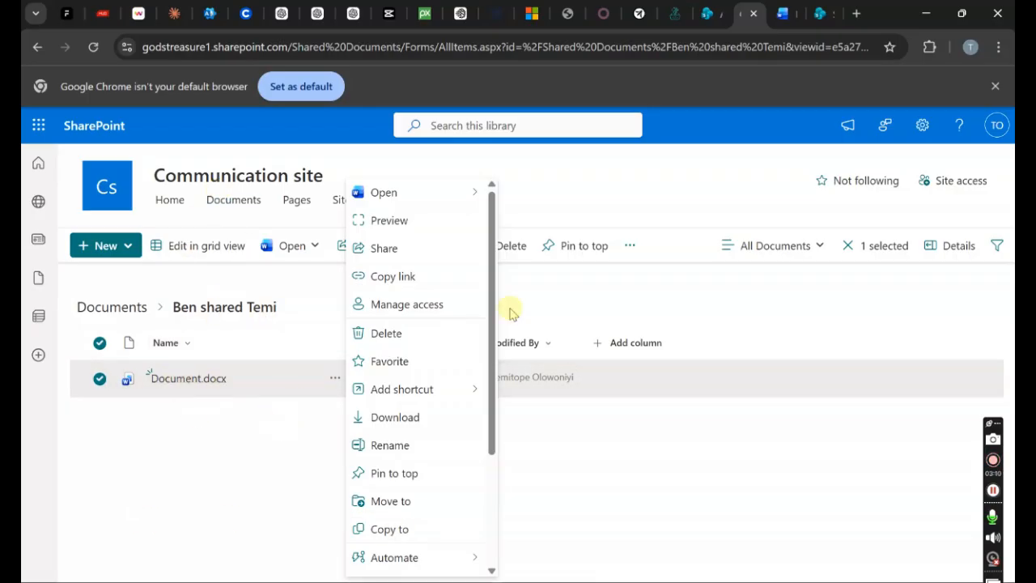
left_click(450, 305)
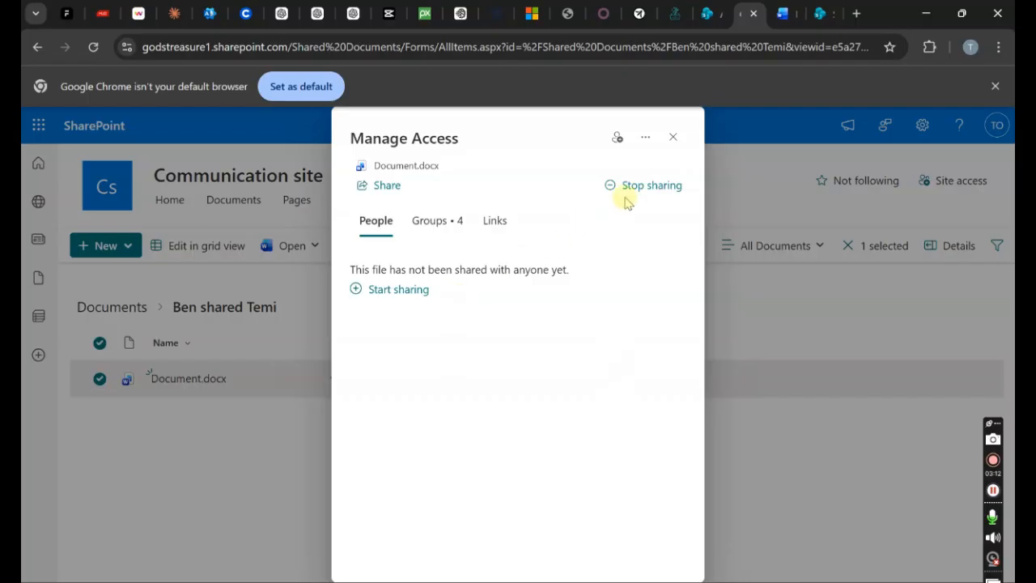
left_click(627, 192)
left_click(522, 384)
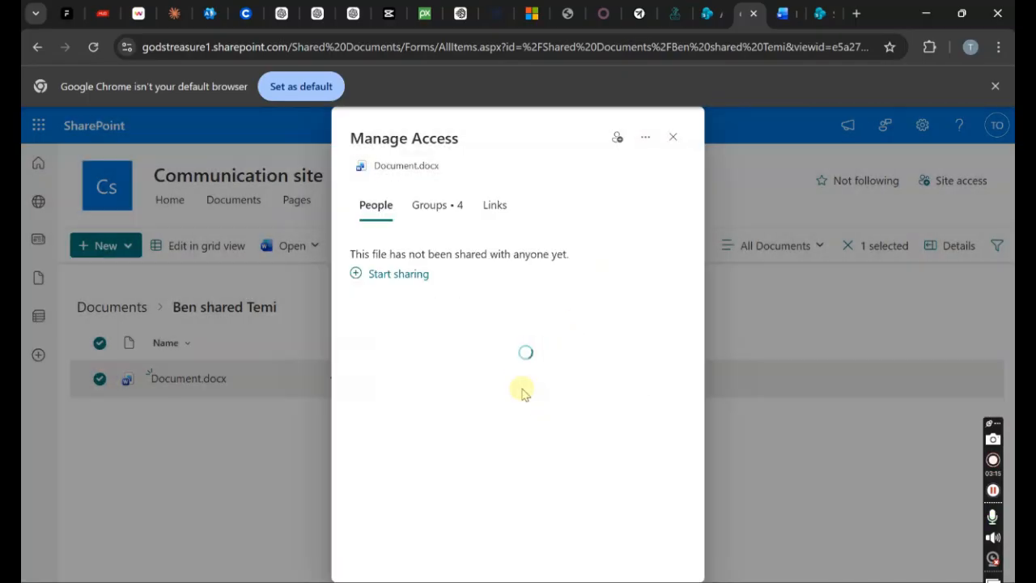
left_click(743, 437)
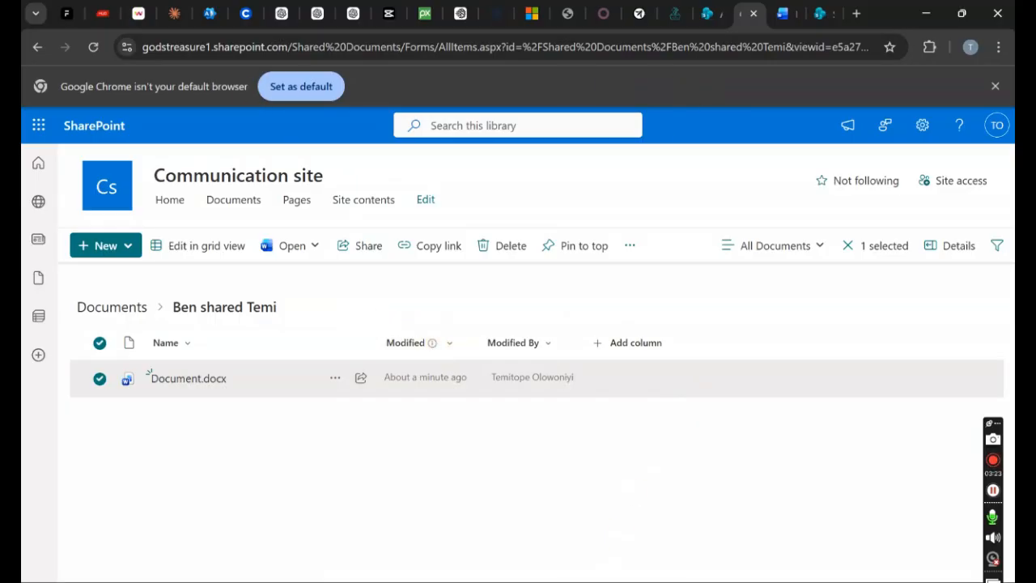
- Reload the second user's OneDrive and reopen Ben shared Temi, confirming it is now empty
left_click(647, 536)
left_click(793, 430)
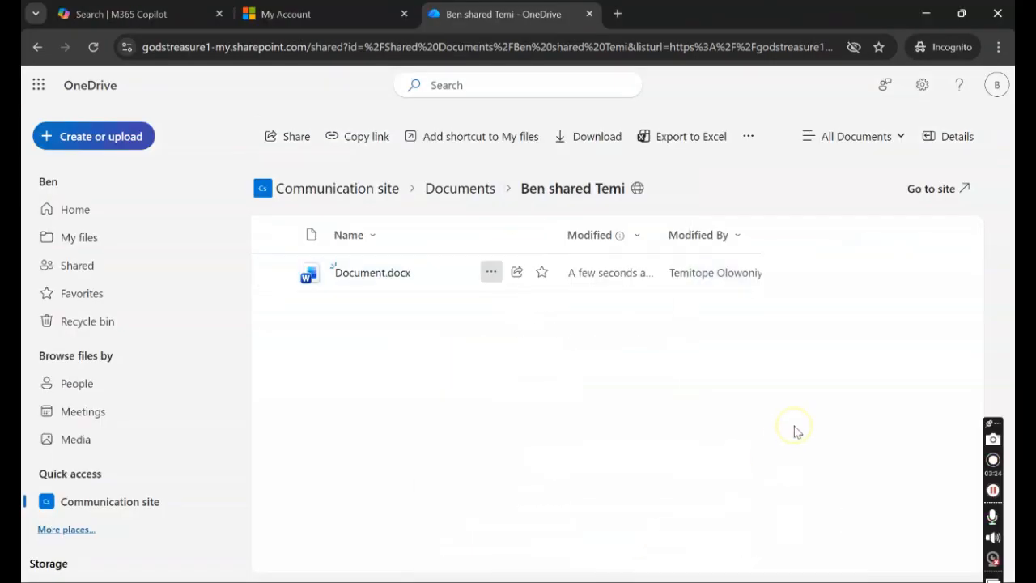
left_click(94, 45)
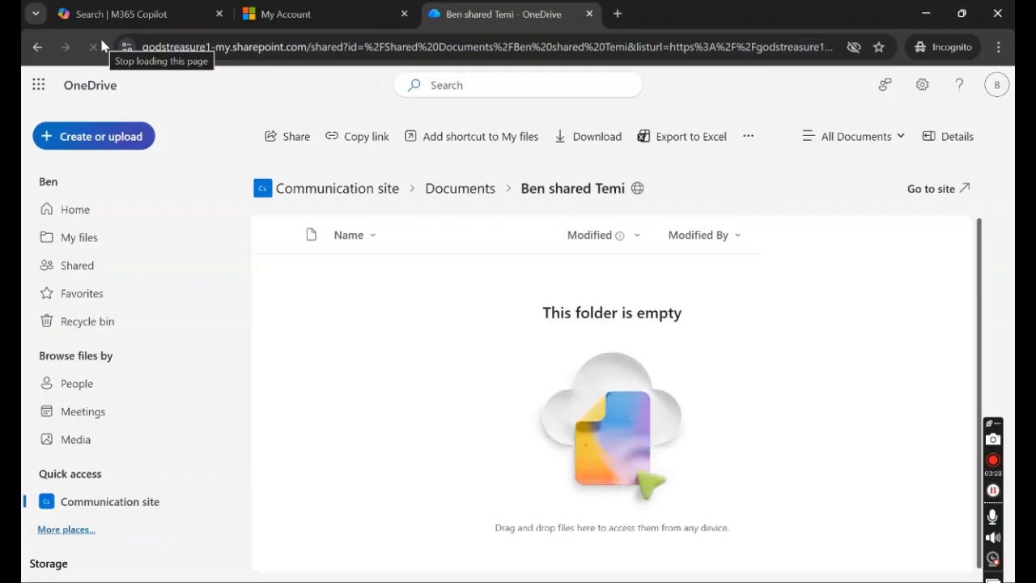
left_click(478, 193)
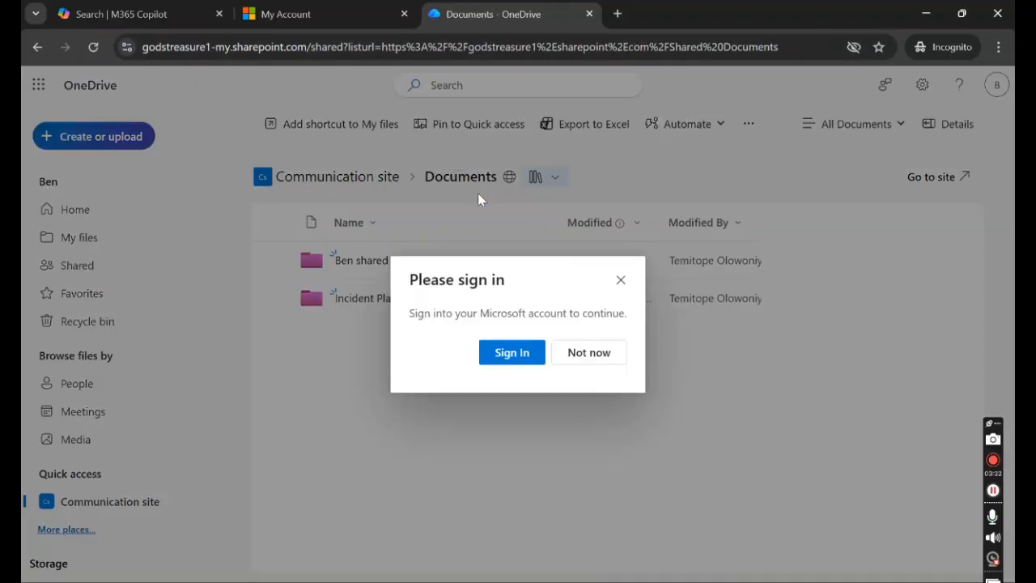
left_click(620, 280)
left_click(379, 261)
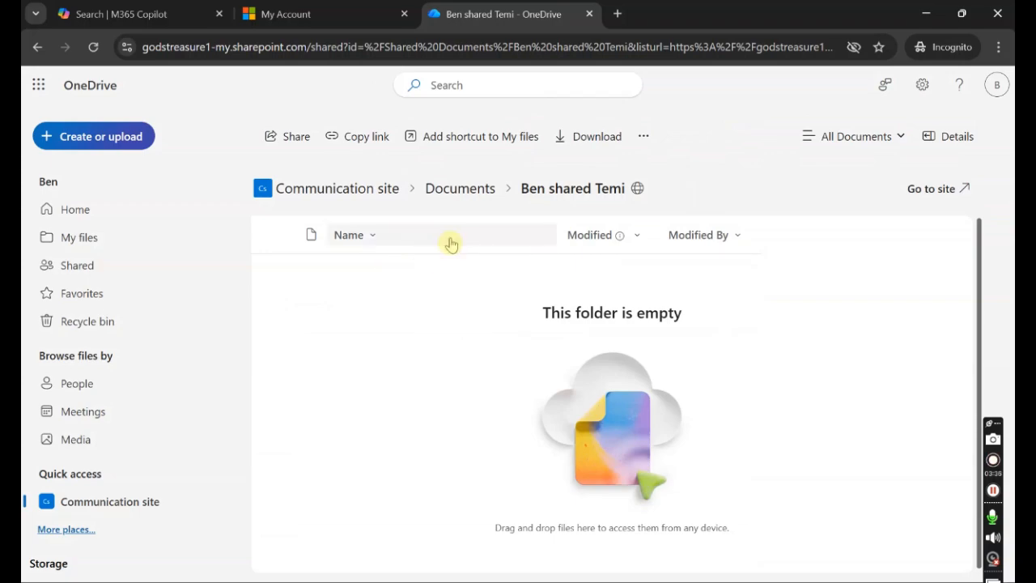
left_click(925, 17)
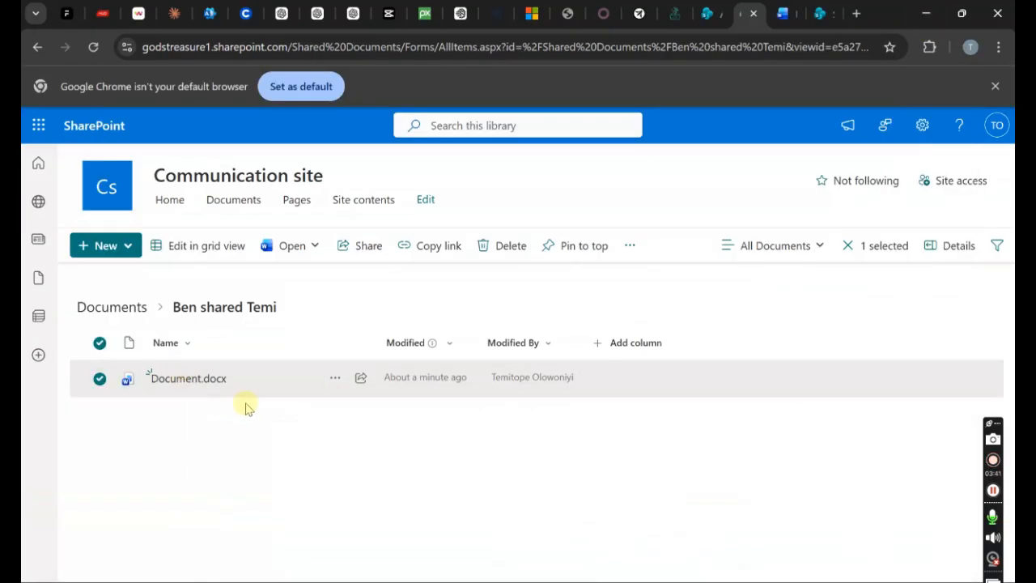
- Return SharePoint to the Documents library, then switch to the Ben shared Temi OneDrive window
left_click(132, 311)
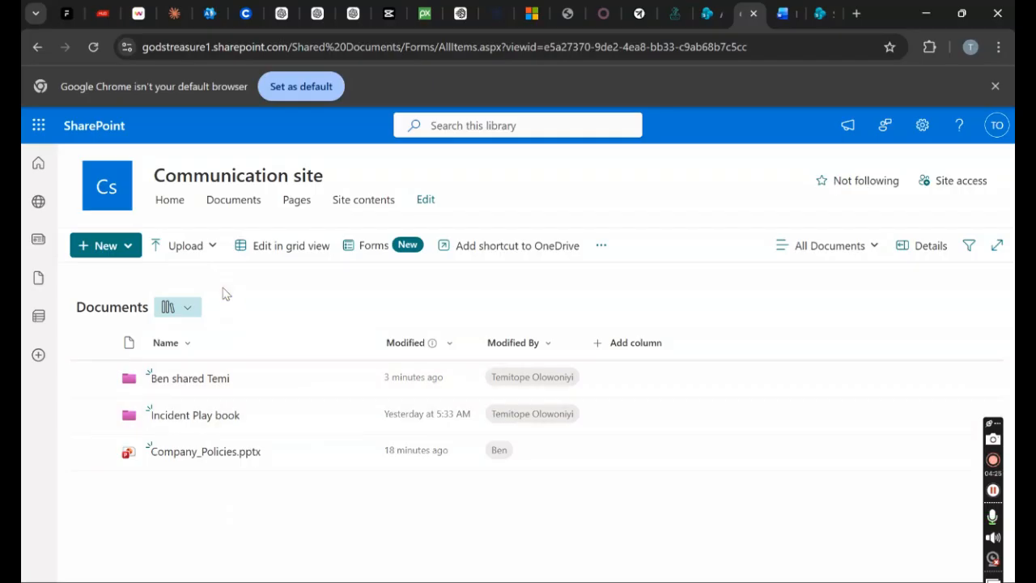
left_click(244, 204)
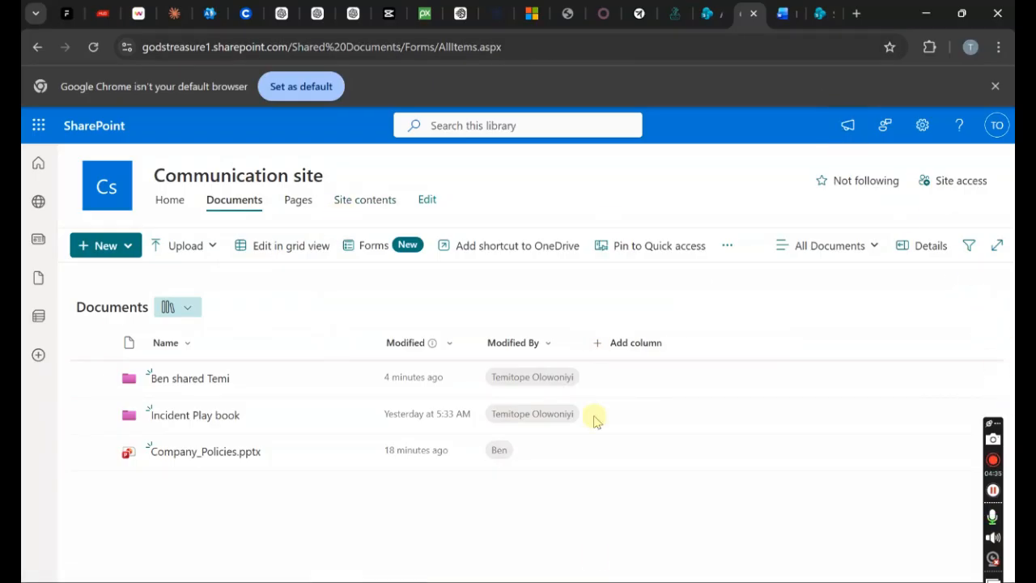
mouse_move(595, 566)
left_click(669, 527)
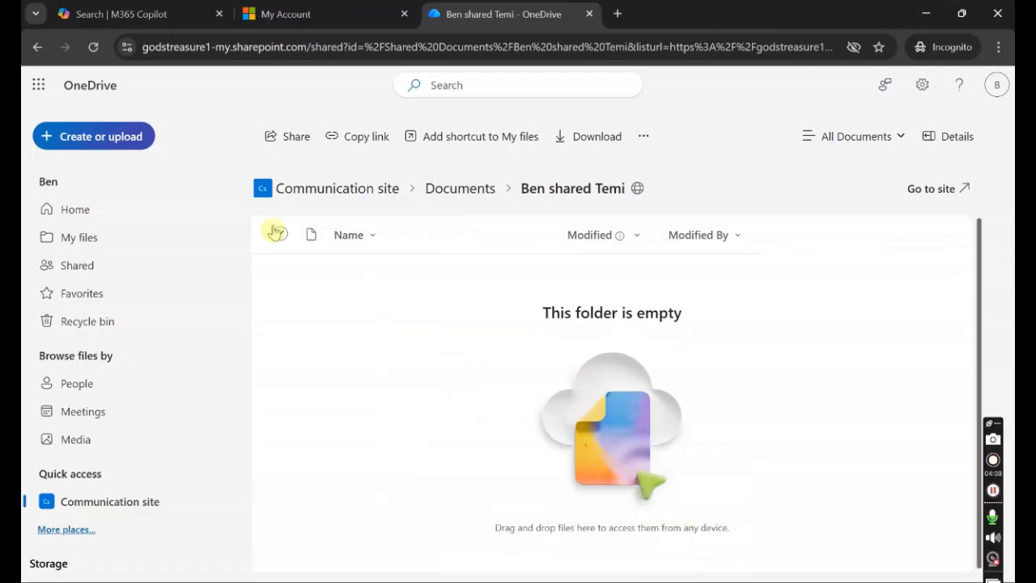
- Launch SharePoint from the Microsoft 365 app launcher in a new tab and advance the welcome tour
left_click(38, 84)
left_click(38, 81)
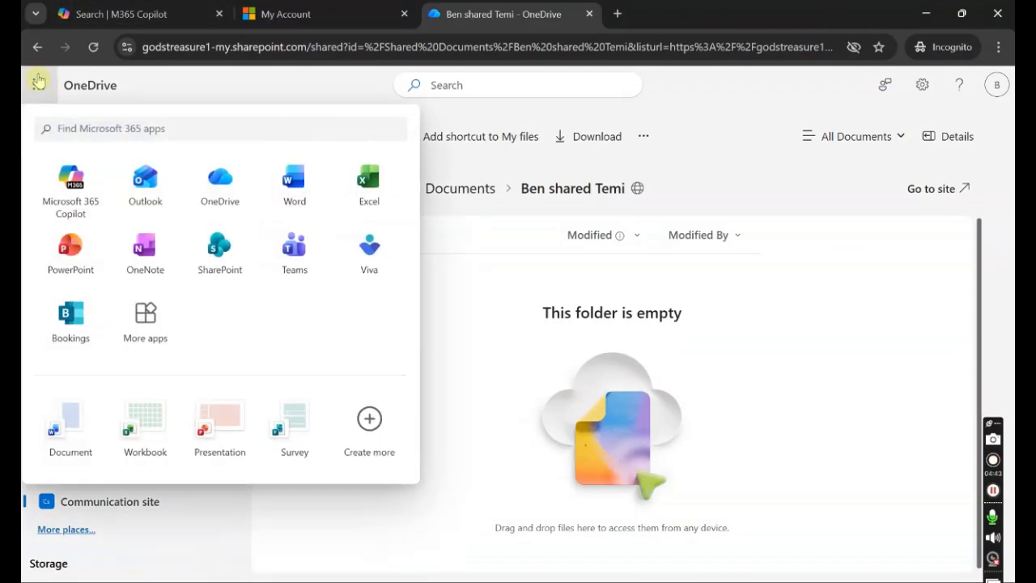
left_click(232, 257)
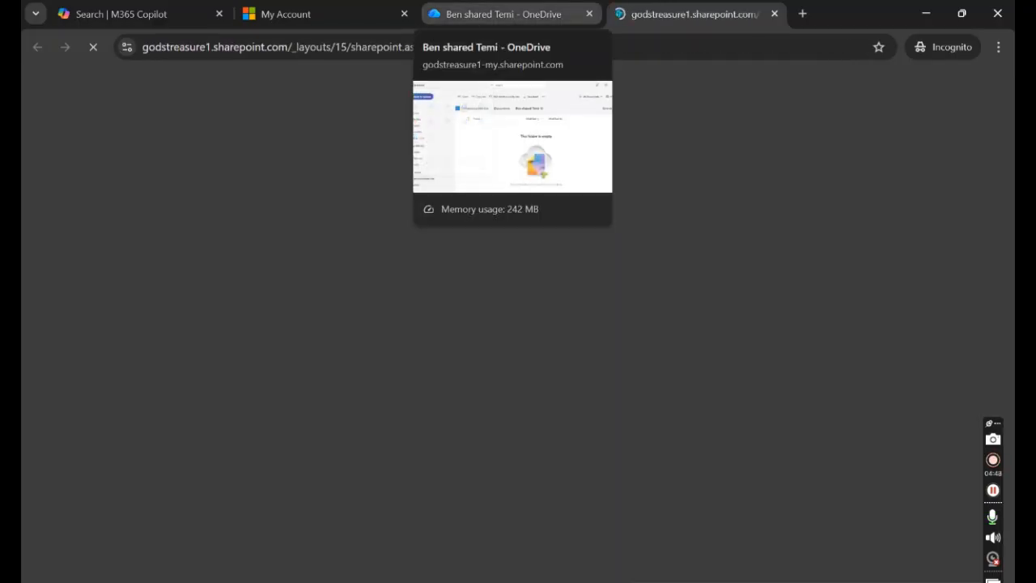
left_click(501, 13)
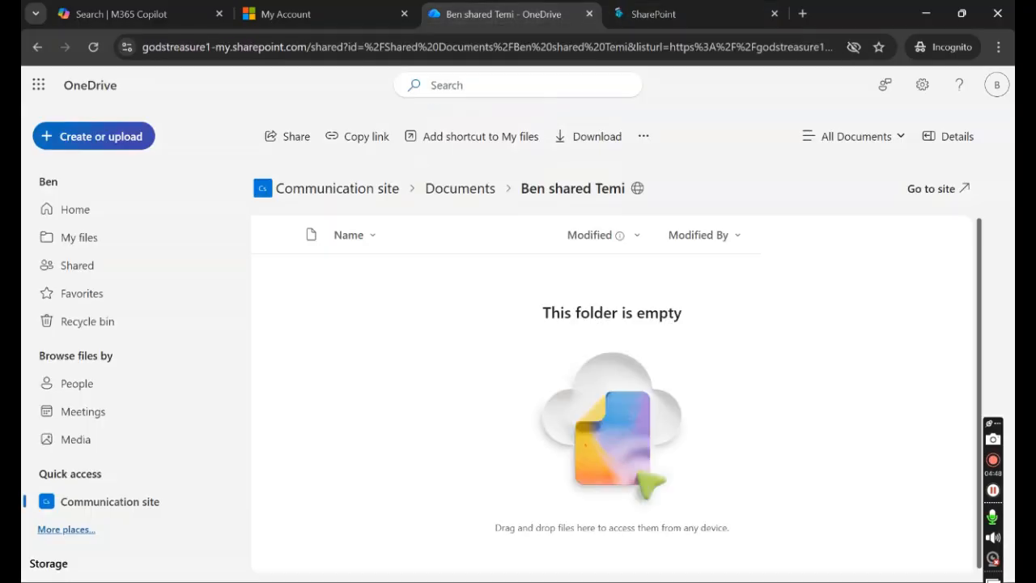
left_click(653, 14)
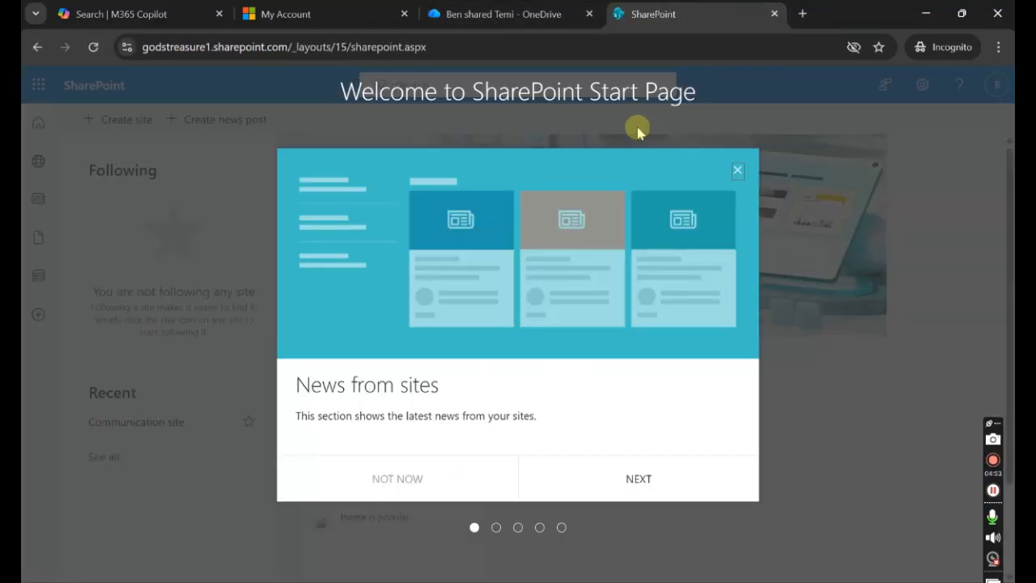
left_click(615, 478)
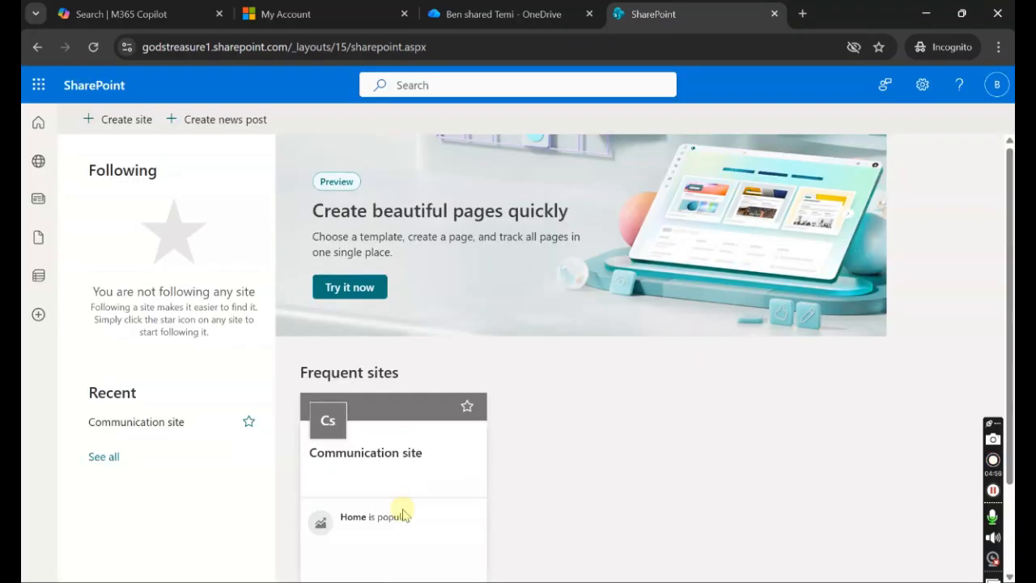
- Open the Communication site and its Documents library
double_click(391, 538)
left_click(378, 500)
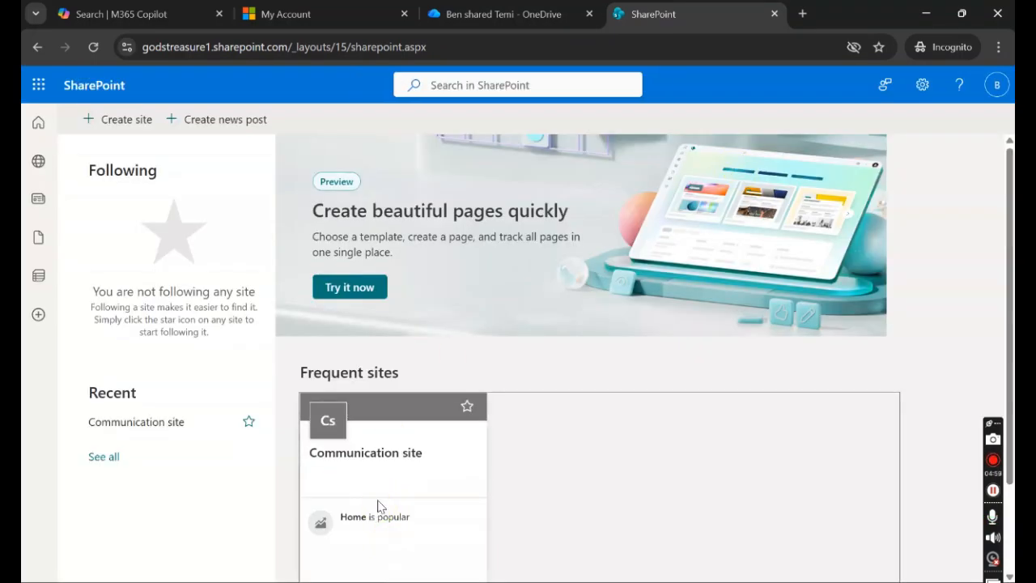
left_click(349, 518)
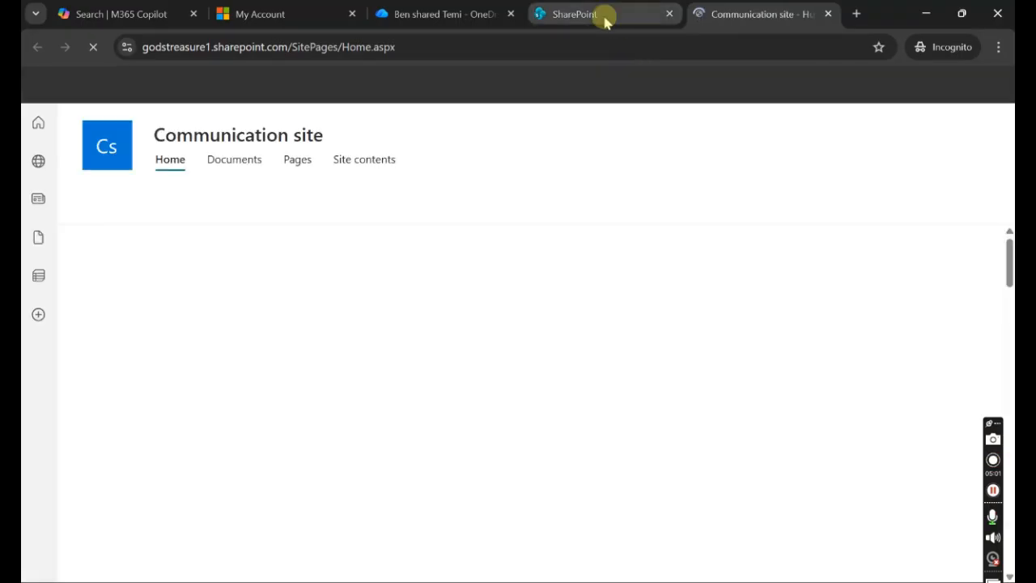
left_click(243, 174)
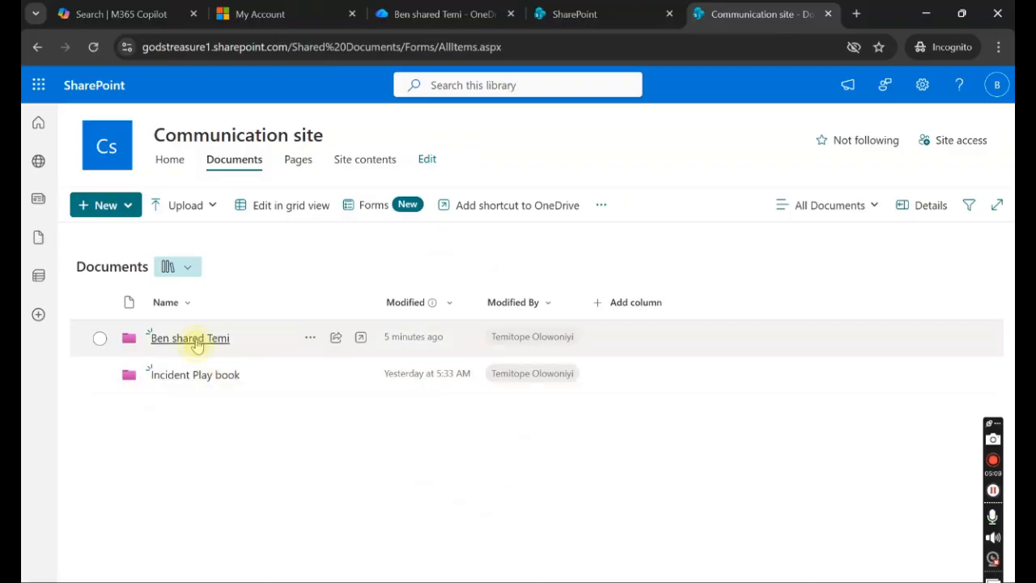
- Open Ben shared Temi and Incident Play book to check their contents, then close both tabs
left_click(196, 339)
left_click(127, 273)
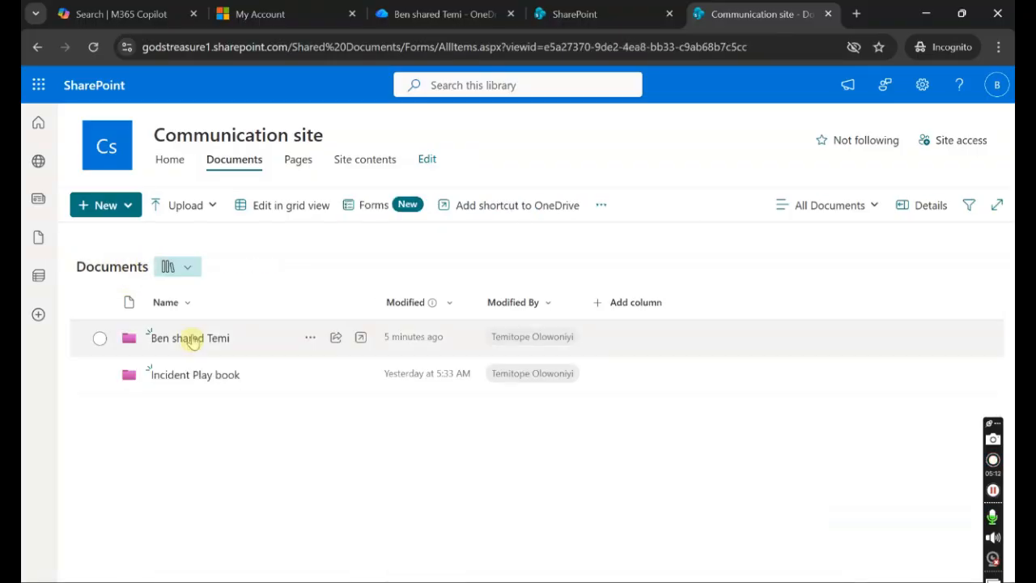
left_click(207, 371)
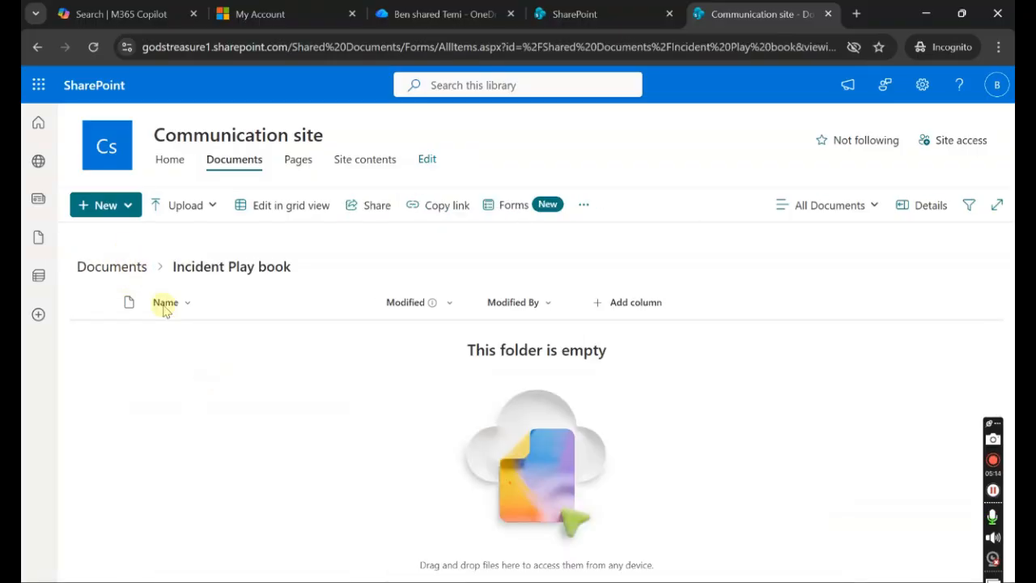
left_click(113, 267)
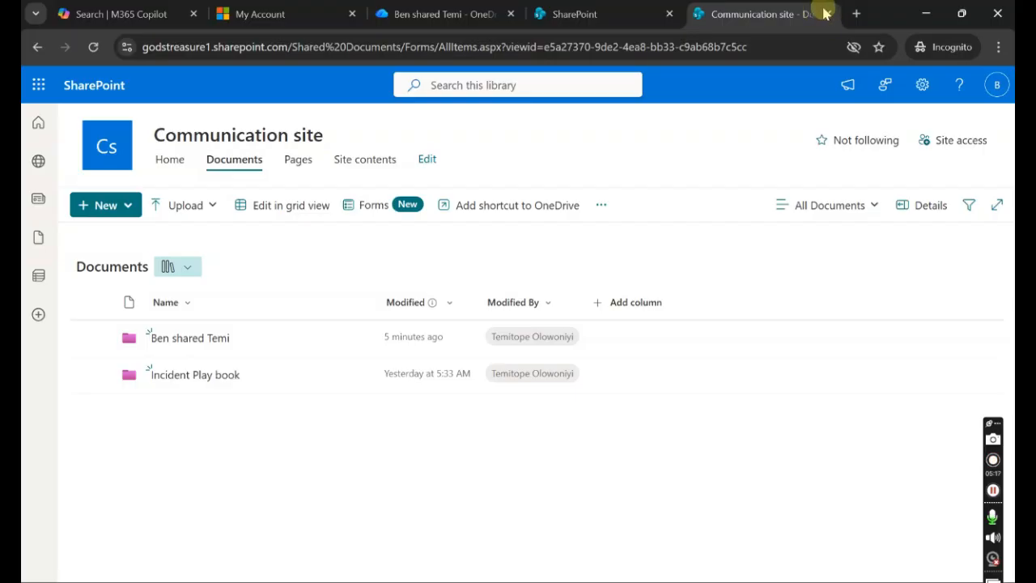
left_click(668, 15)
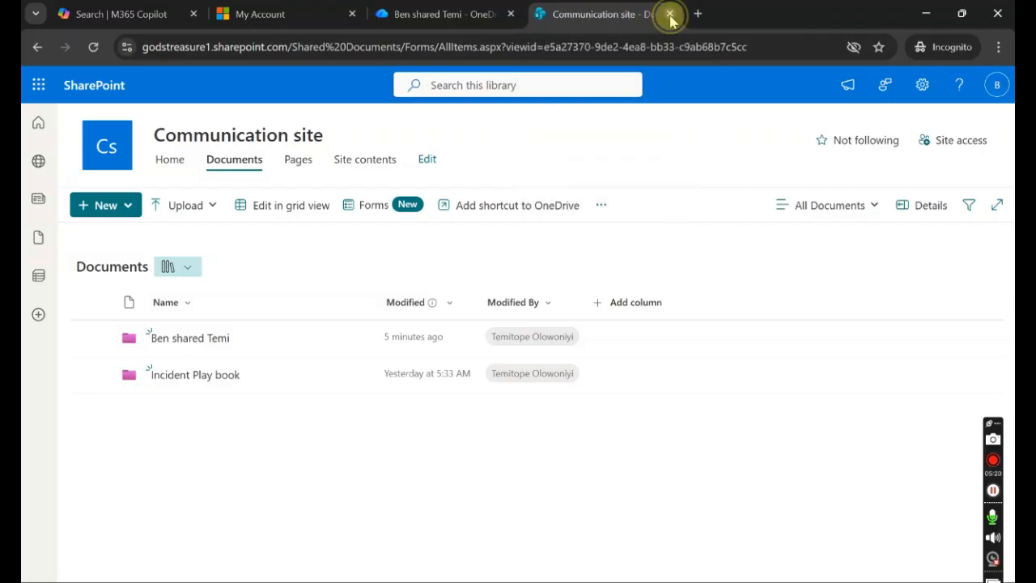
left_click(684, 14)
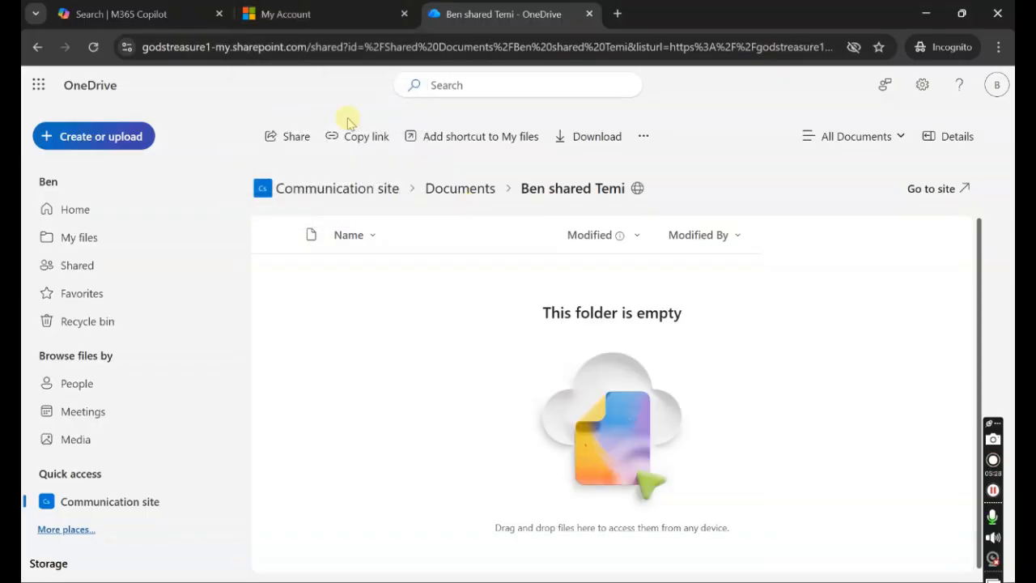
left_click(324, 14)
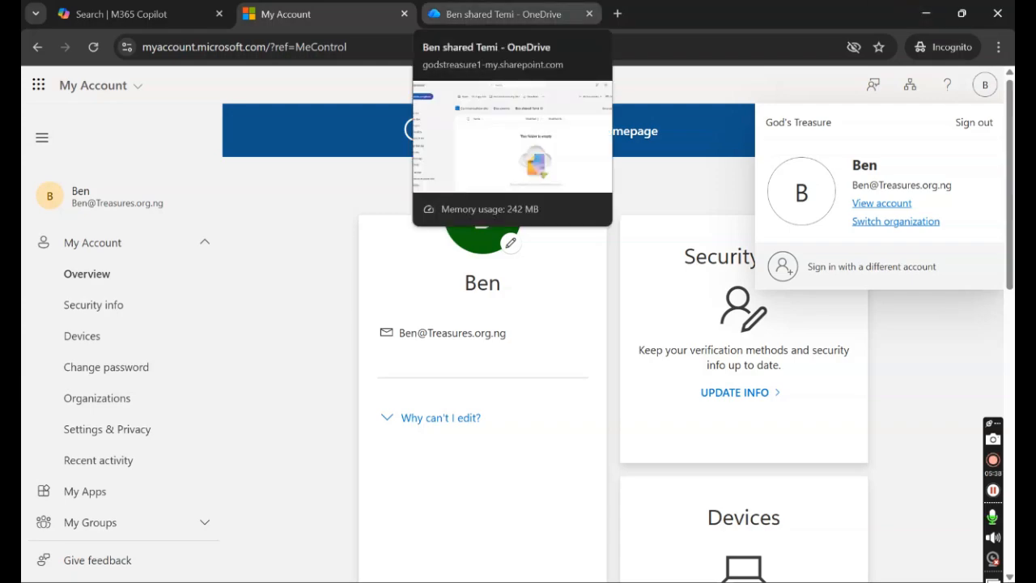
left_click(505, 14)
left_click_drag(506, 14, 446, 273)
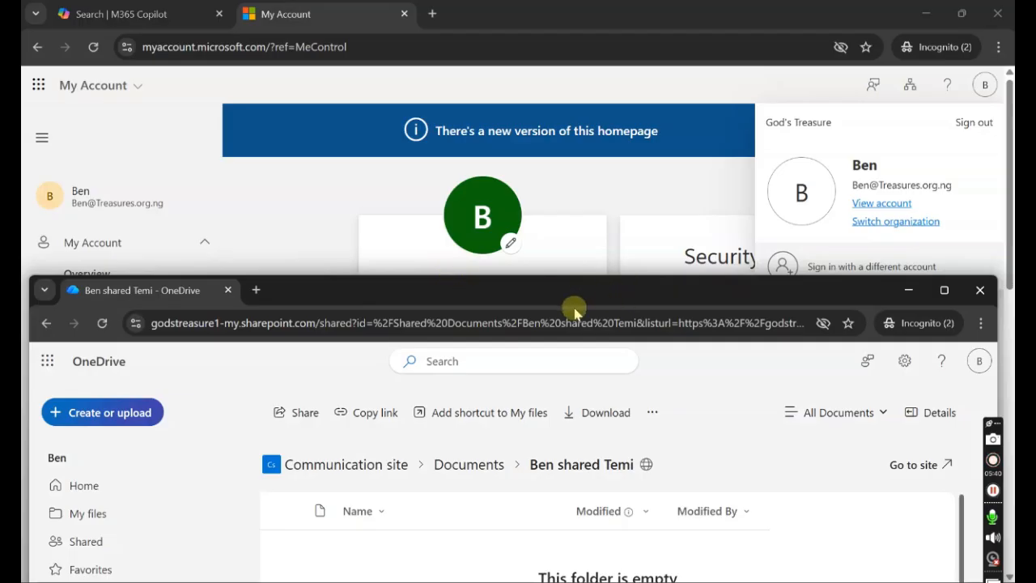
left_click_drag(185, 288, 458, 19)
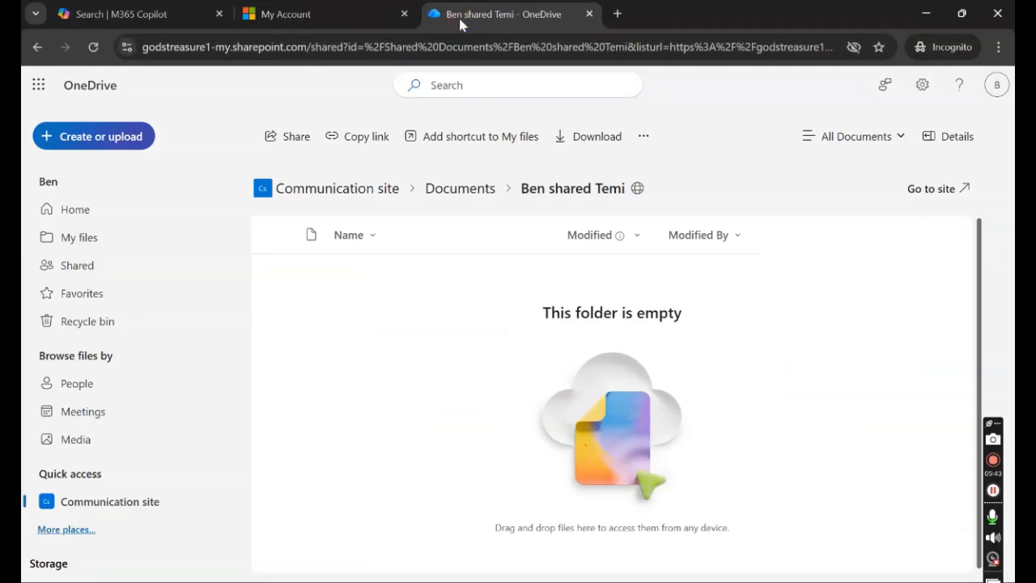
left_click(715, 484)
left_click(715, 483)
left_click(716, 480)
left_click(725, 479)
left_click(993, 459)
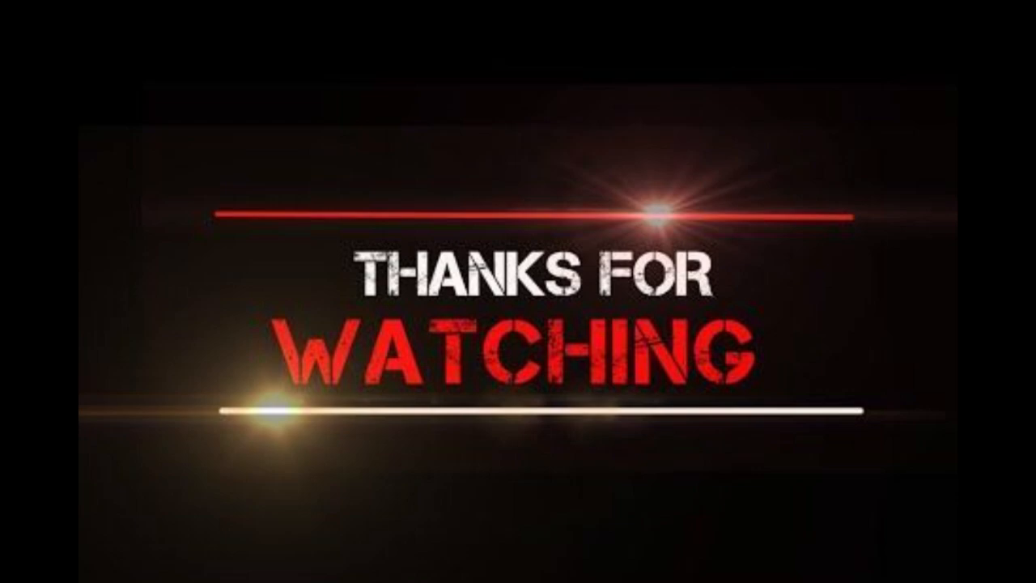